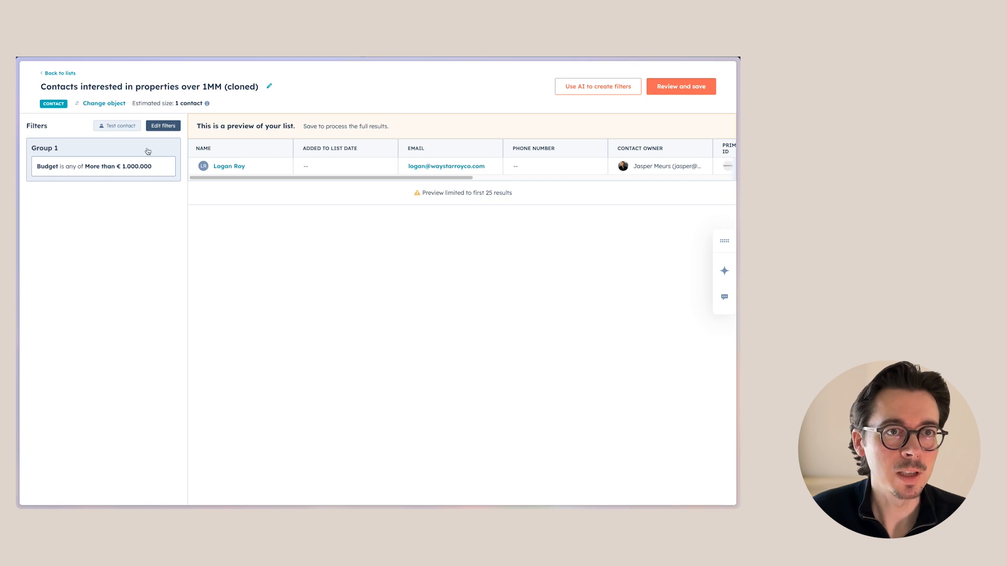
Edit the cloned list's Budget filter so it matches only Between € 750.000 and € 1.000.000 instead of More than € 1.000.000
click(168, 127)
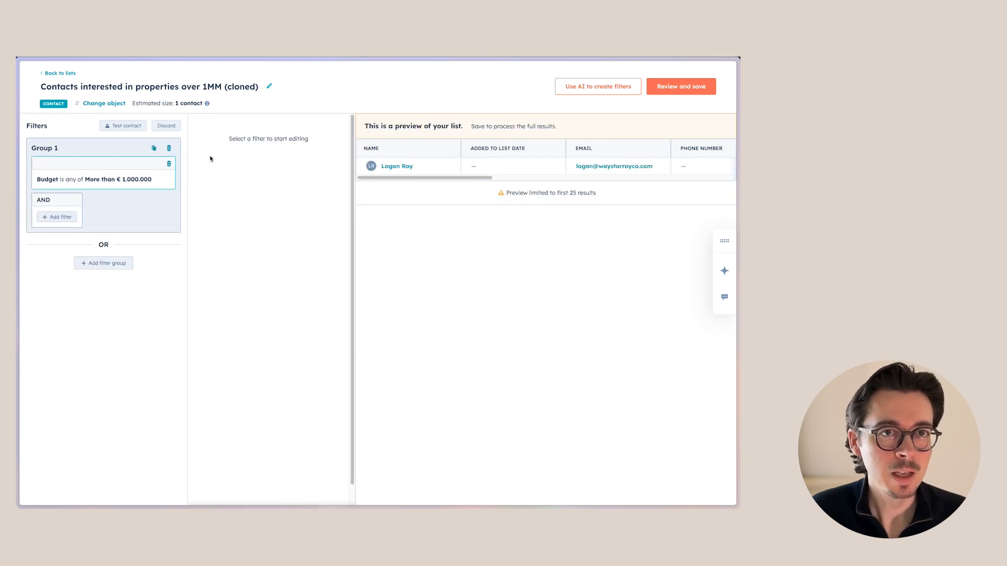
click(144, 180)
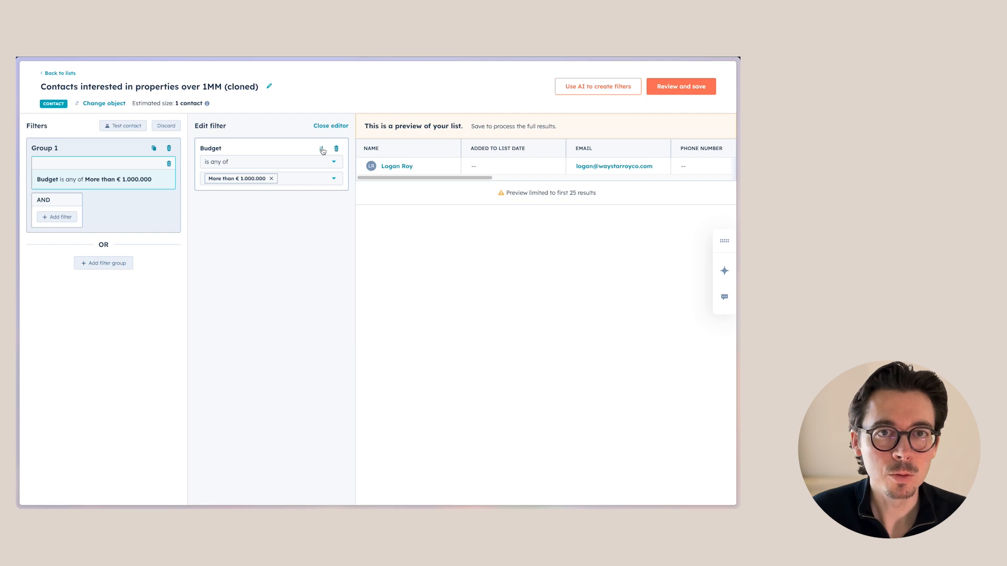
click(269, 163)
scroll(271, 239, down, 3)
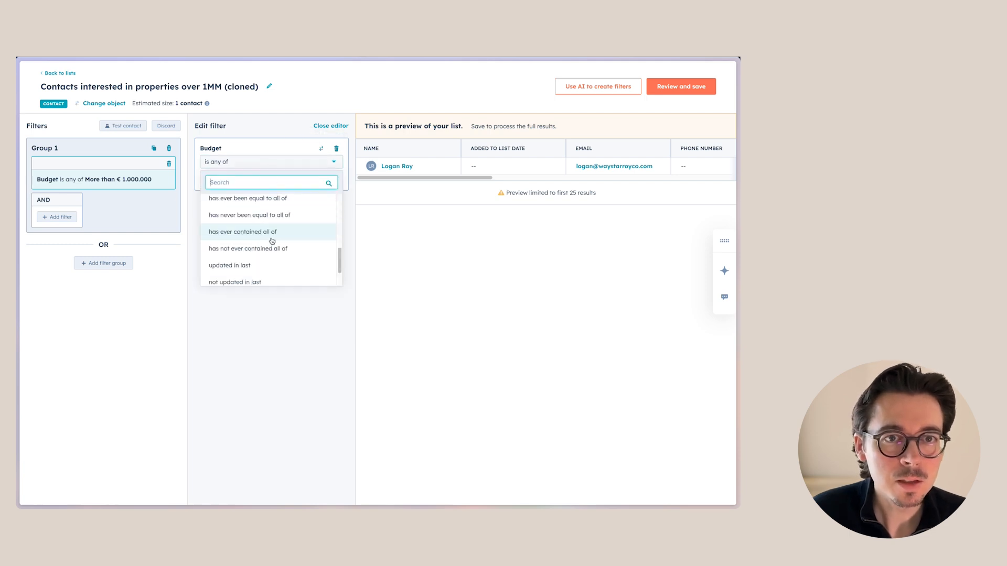
scroll(272, 238, up, 3)
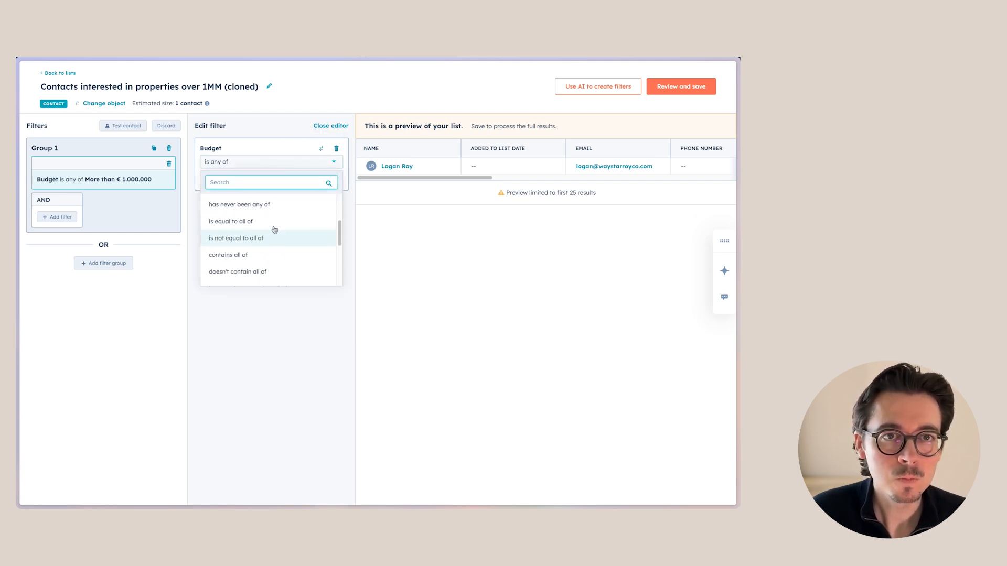
click(247, 162)
click(317, 179)
click(212, 264)
click(213, 248)
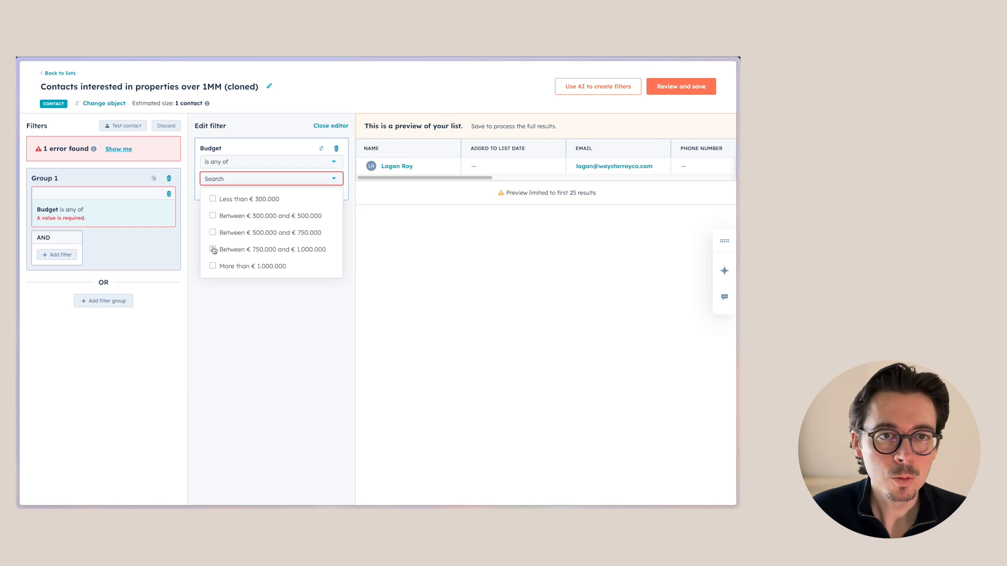
click(250, 294)
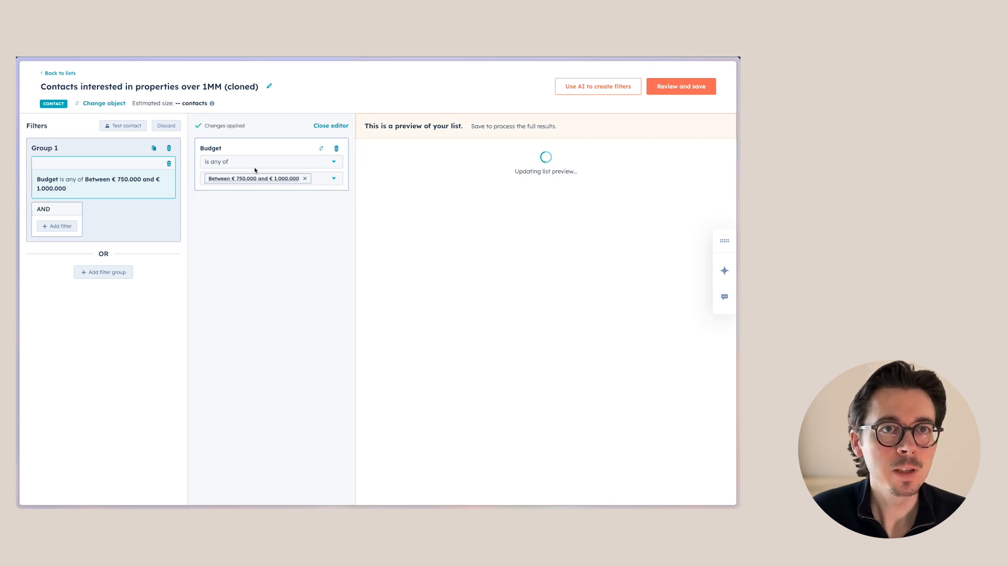
Rename the list to "Contacts interested in properties between 750k and 1MM" and save it
click(243, 89)
drag(179, 87, 265, 88)
text(between)
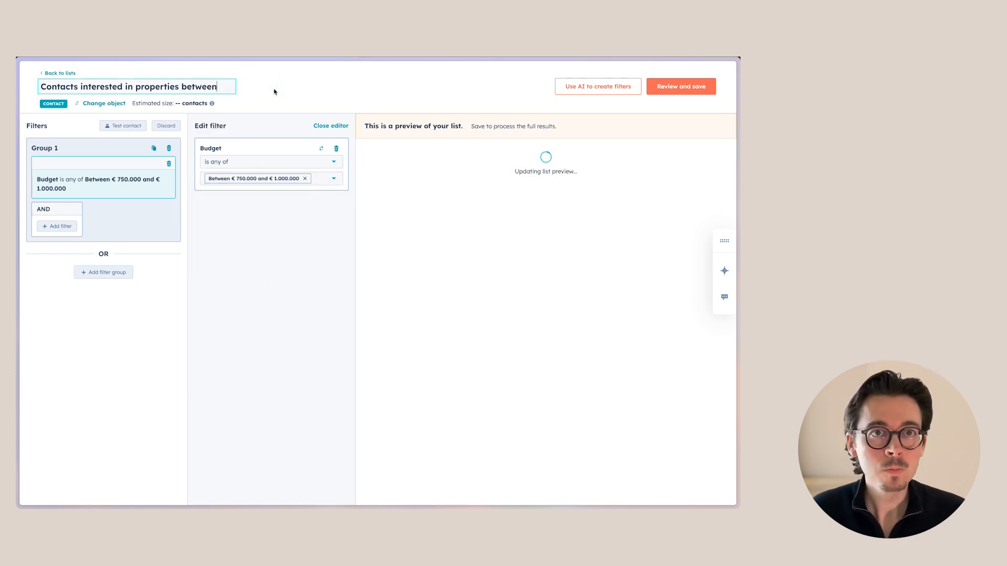
text( 750k and 1MM)
click(257, 222)
click(681, 88)
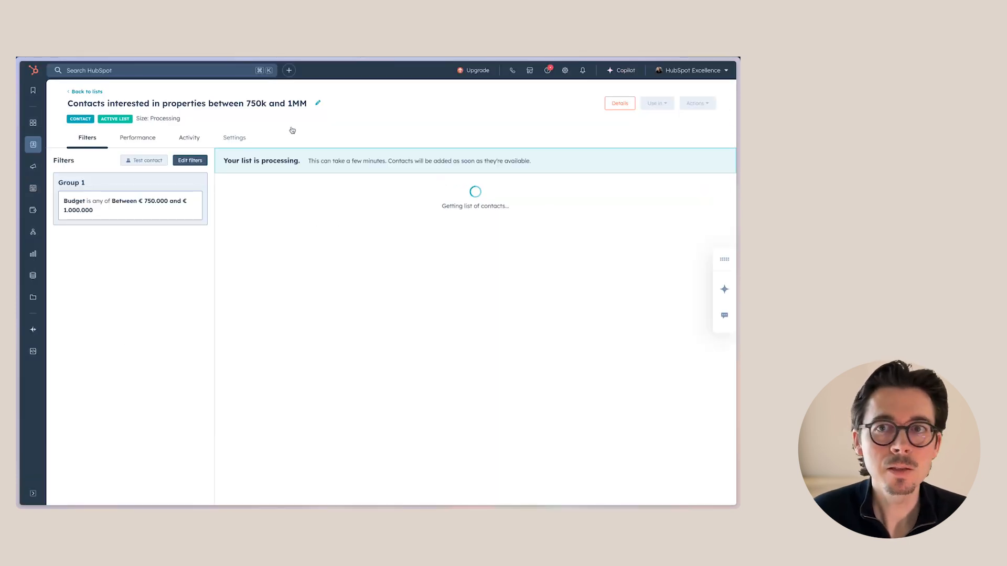
Go back to the lists overview and clone the "between 750k and 1MM" list
click(88, 92)
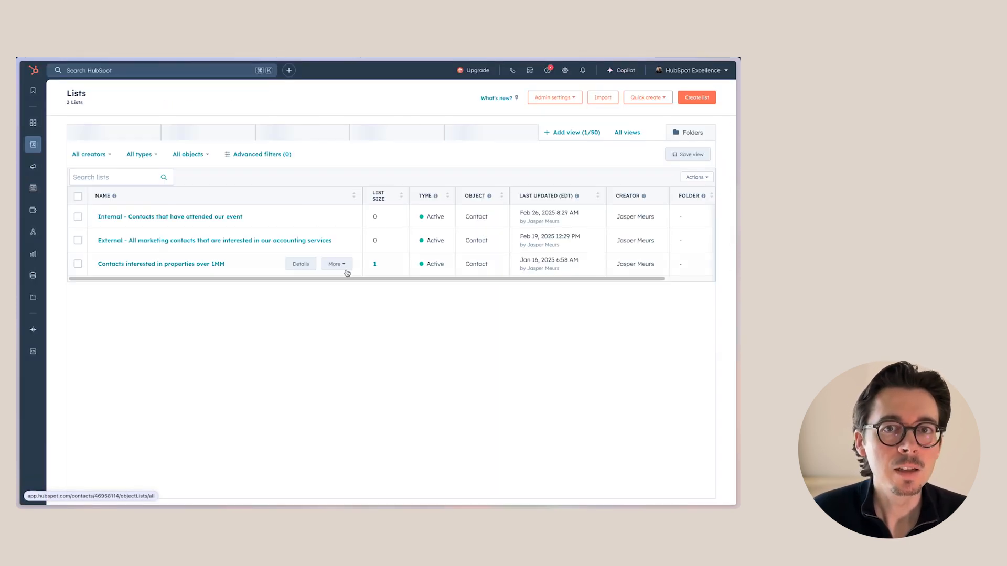
key(super+r)
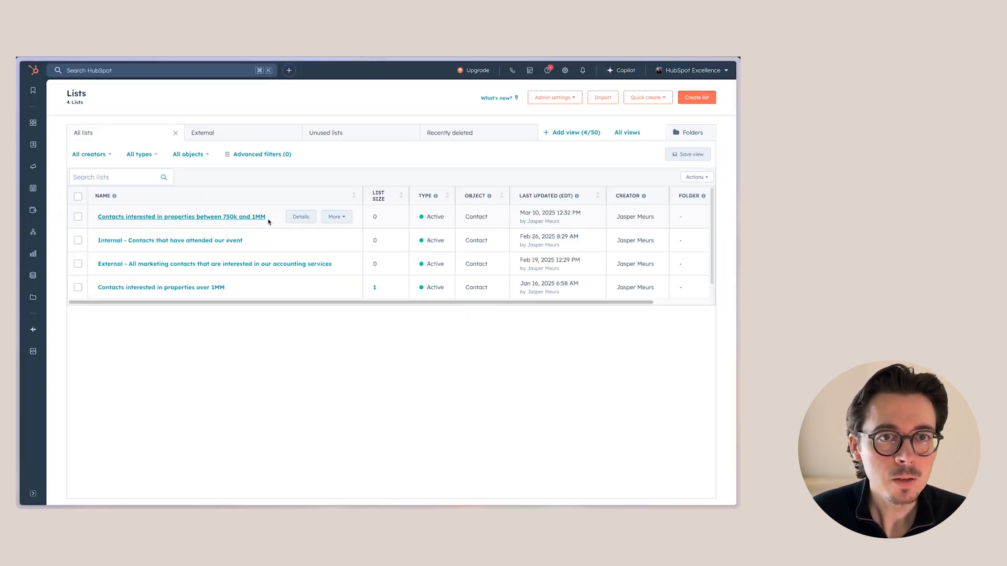
click(332, 217)
click(339, 288)
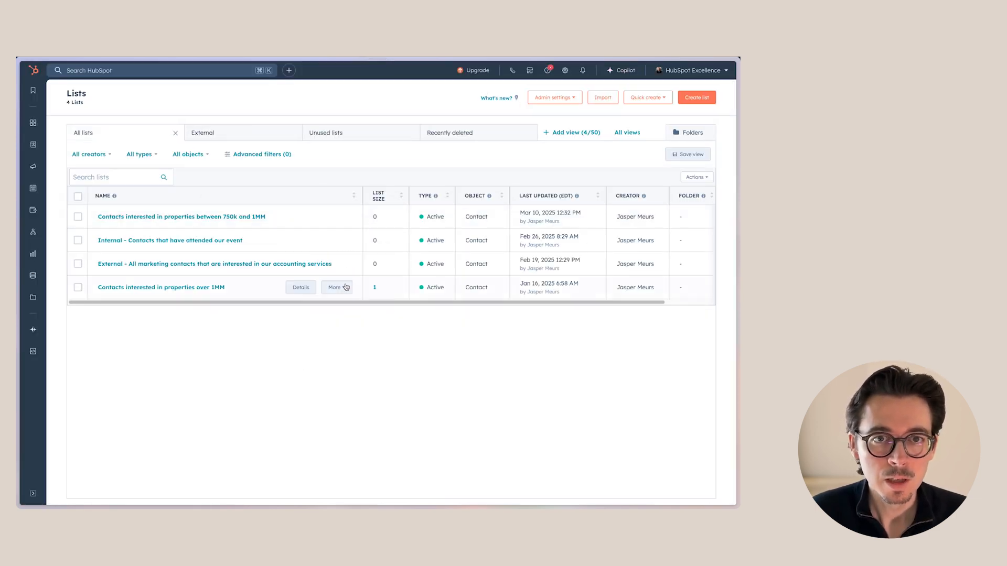
click(163, 125)
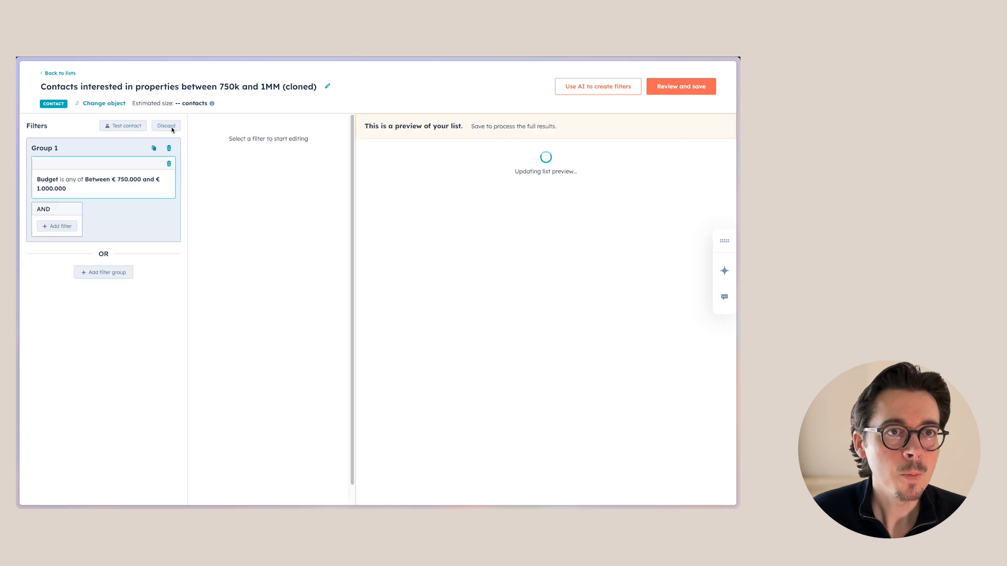
Change the clone's Budget filter to Between € 500.000 and € 750.000 only
click(144, 181)
click(325, 181)
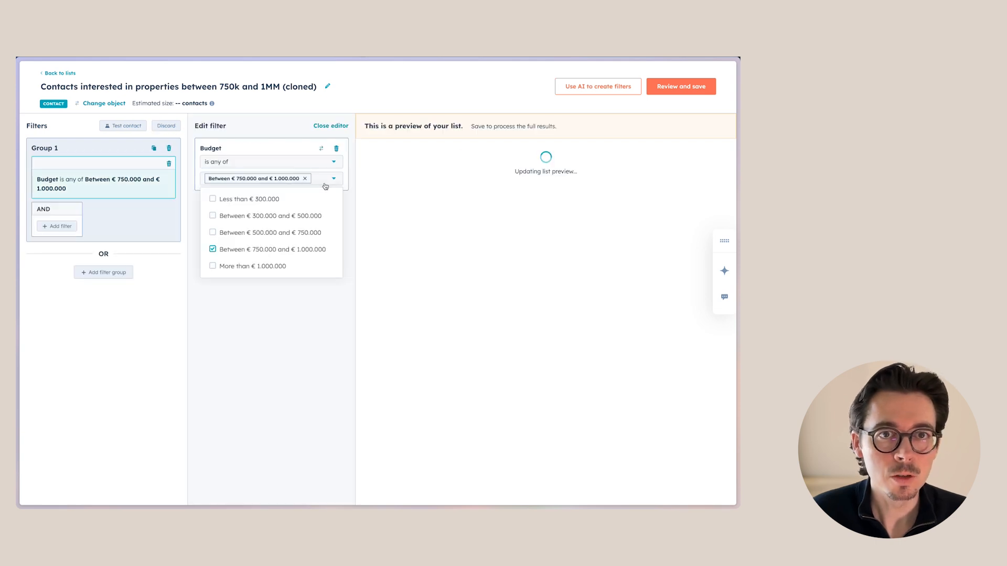
click(218, 236)
click(214, 261)
click(218, 287)
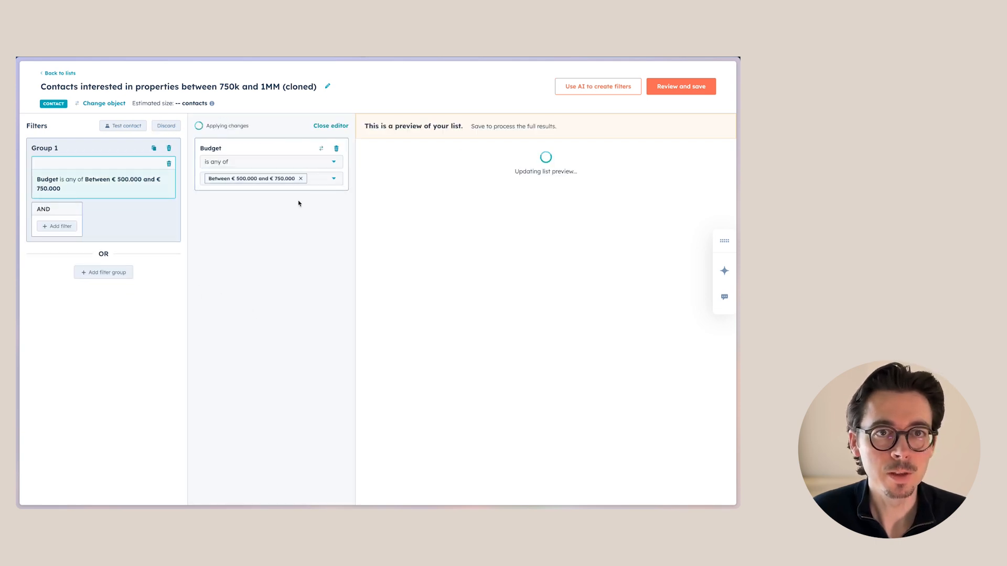
Rename the cloned list to "Contacts interested in properties between 500k and 750k" and save it
click(231, 87)
key(BackSpace)
key(BackSpace)
text(50)
drag(261, 87, 318, 86)
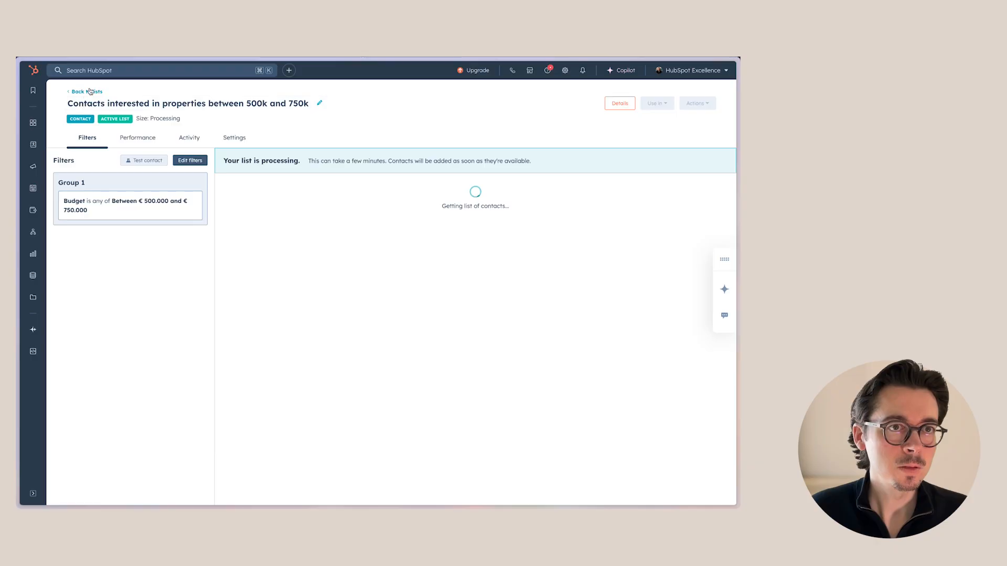
Return to the lists overview, then open the Marketing Email page
click(90, 93)
key(super+r)
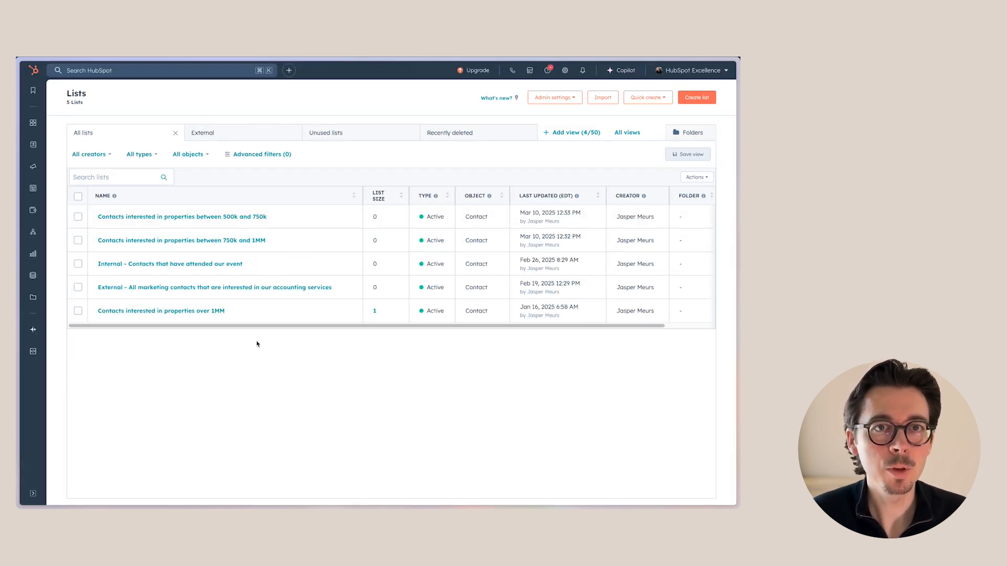
mouse_move(37, 142)
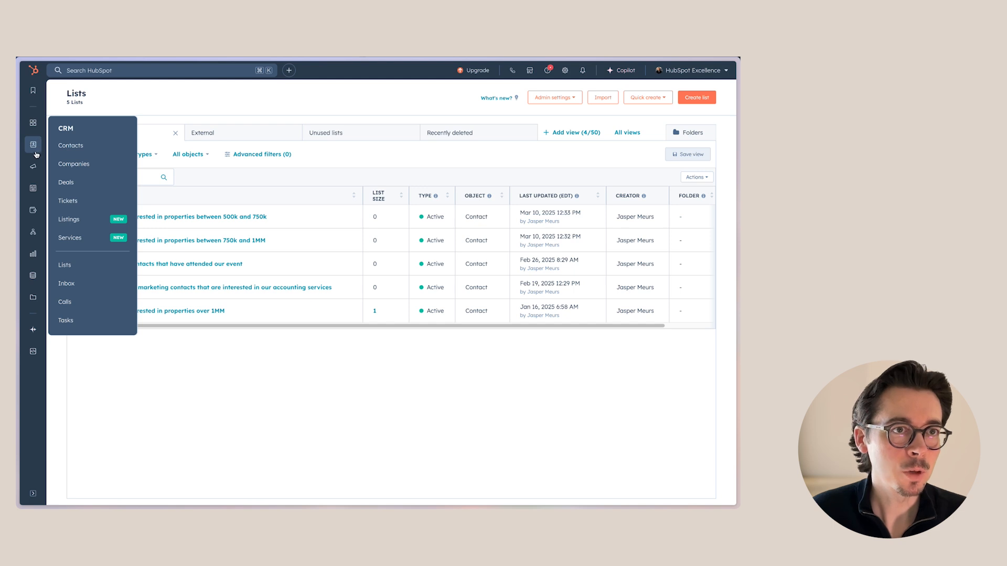
mouse_move(33, 166)
click(90, 207)
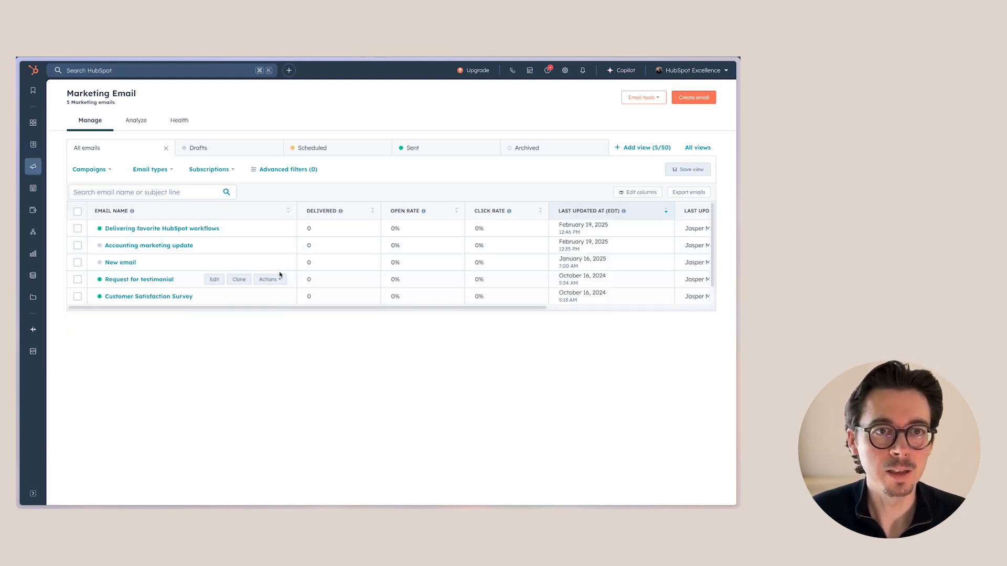
Create a new Regular marketing email starting from scratch
click(694, 97)
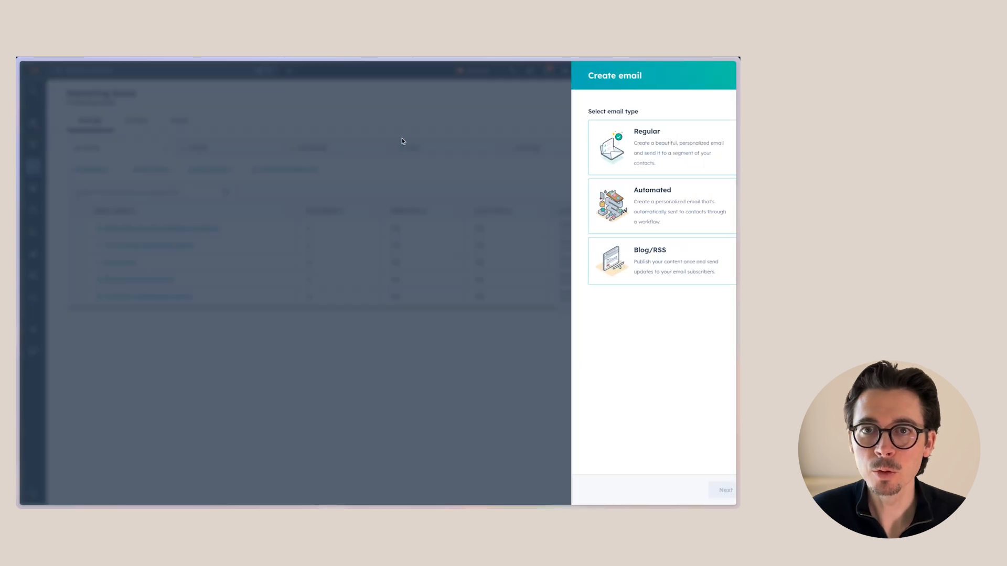
click(662, 148)
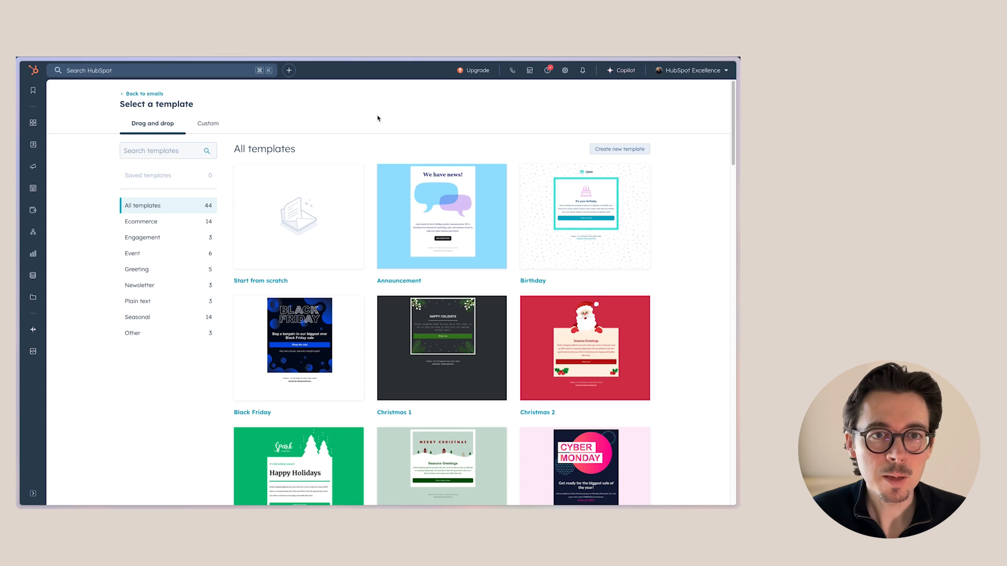
mouse_move(305, 215)
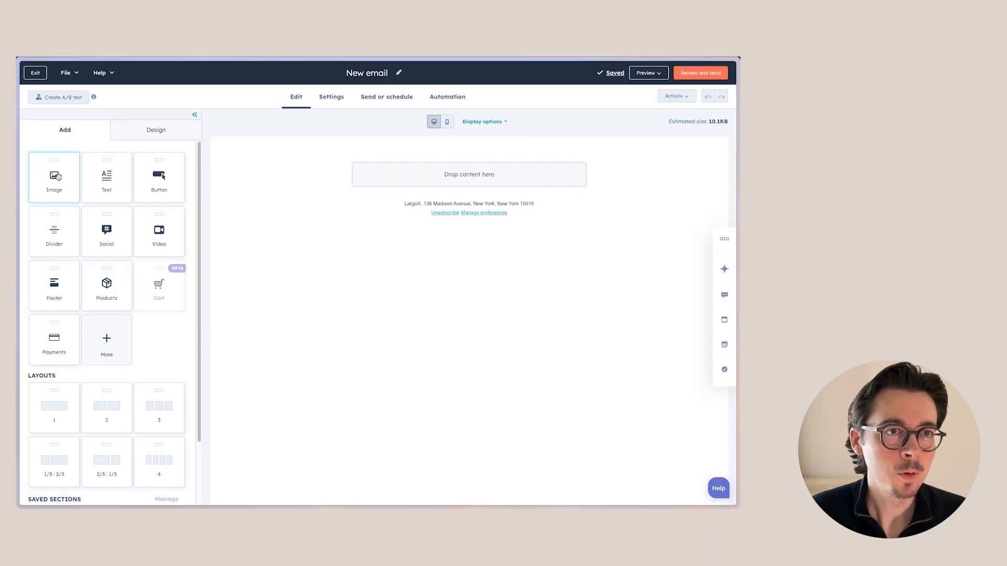
Add an Image block at the top of the email and insert the logo image from the image library
drag(57, 176, 483, 172)
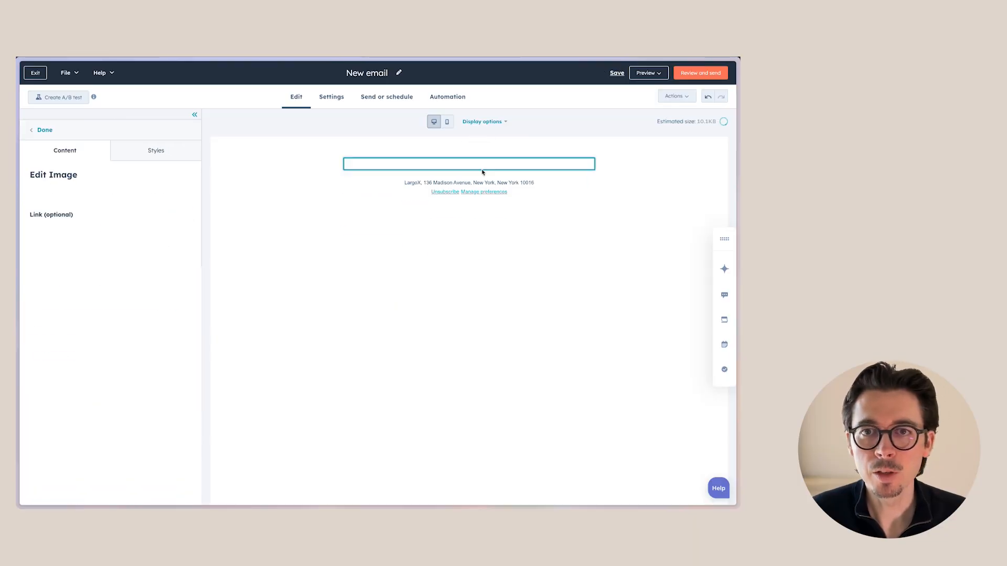
click(111, 259)
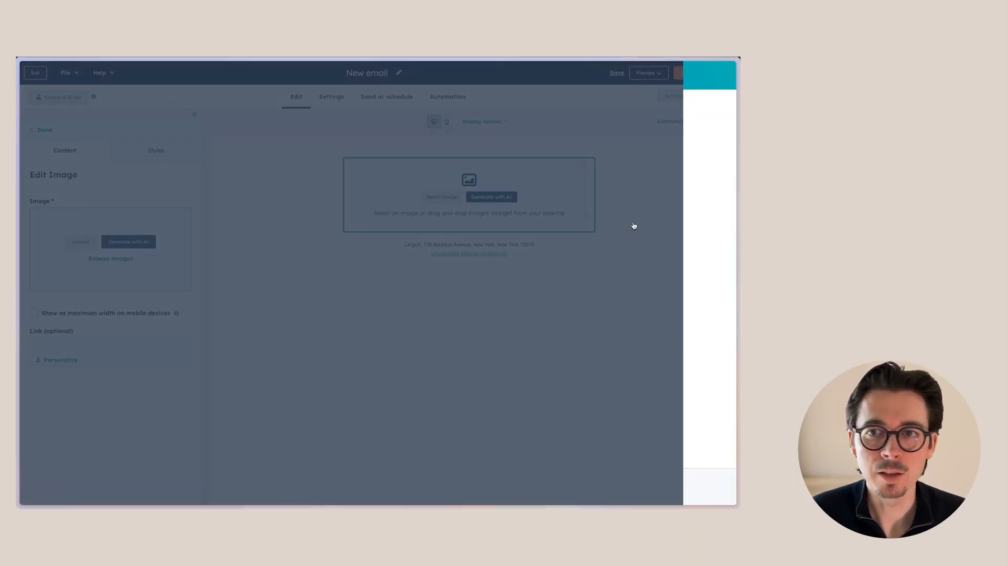
click(641, 186)
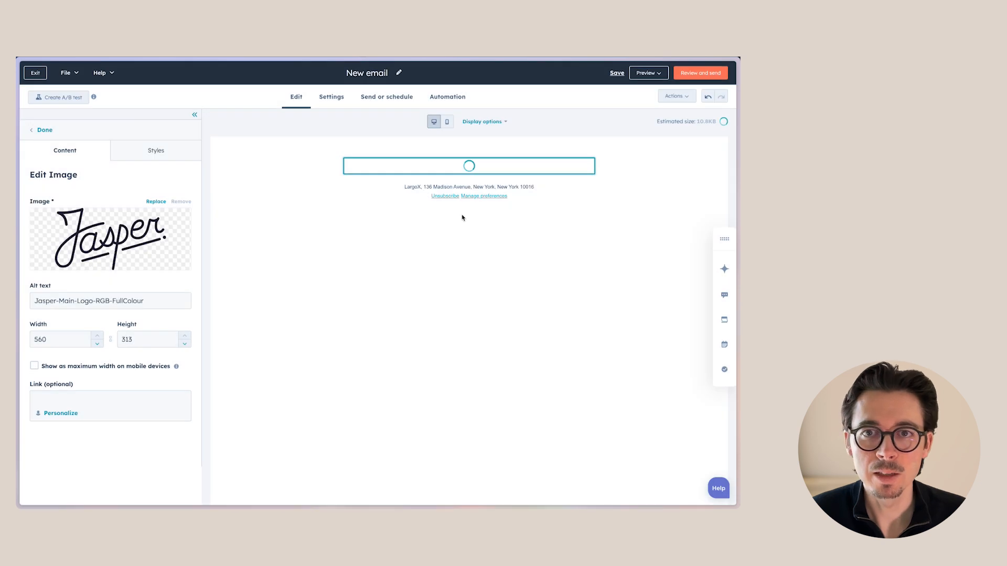
Set the logo image's height to 70
drag(143, 339, 114, 341)
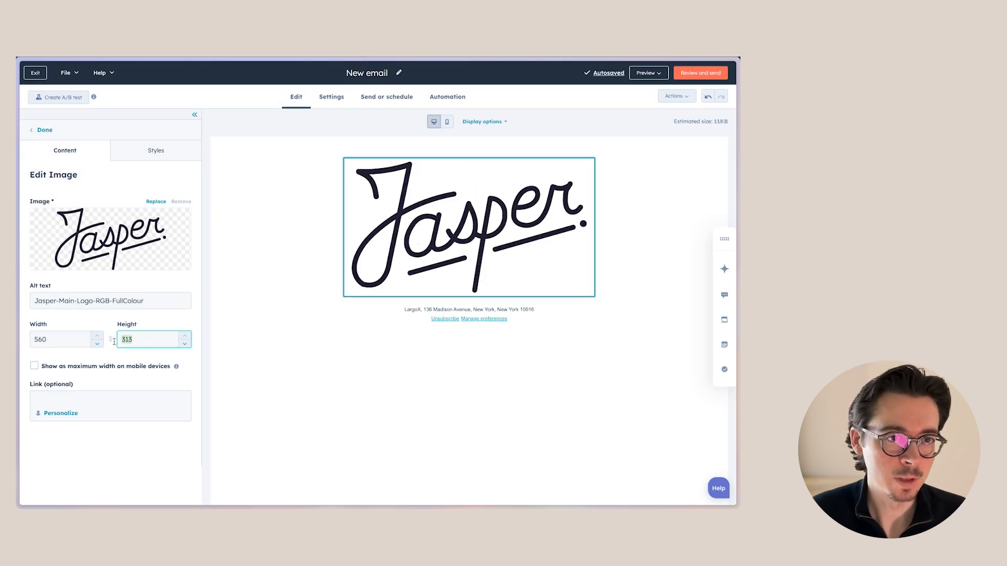
text(150)
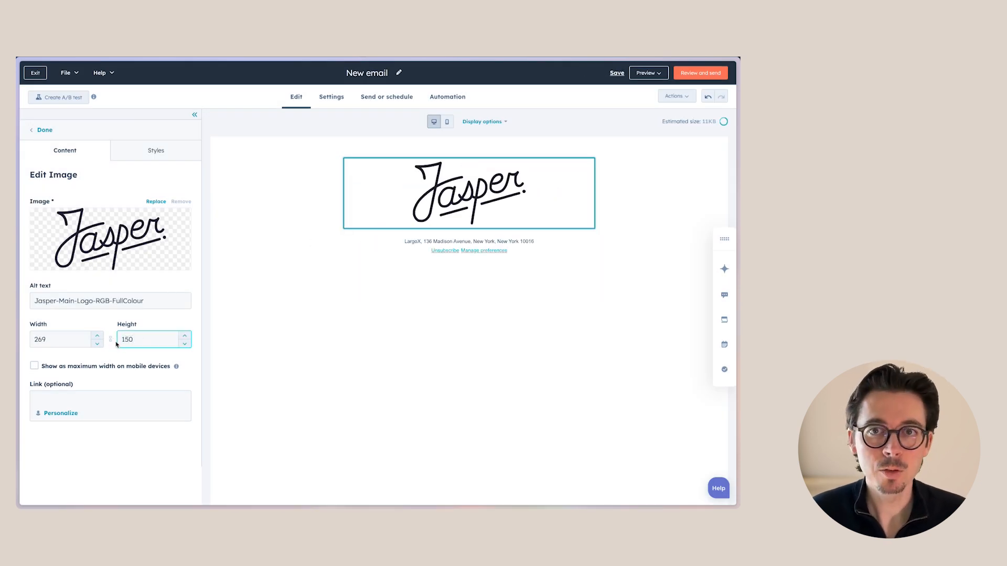
text(70)
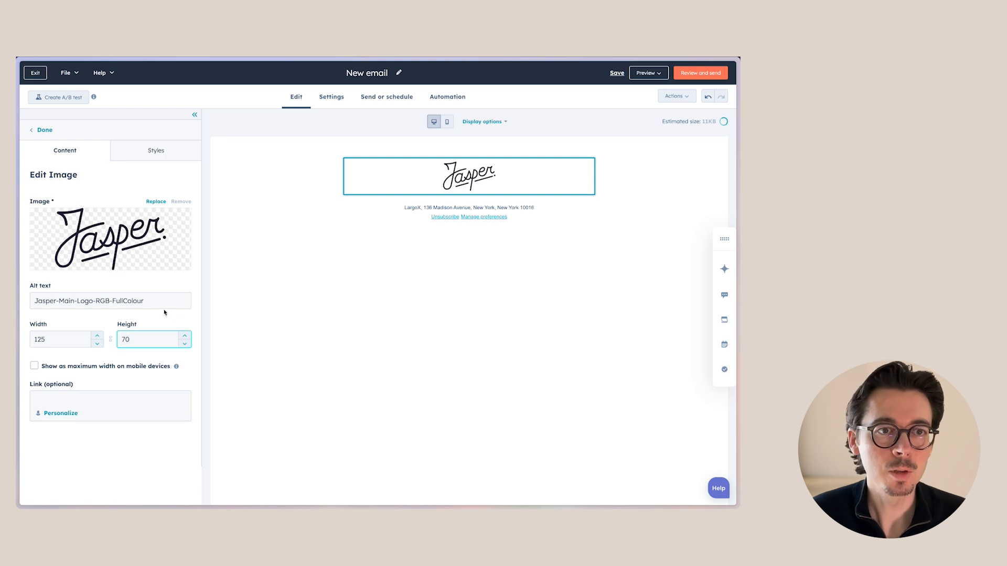
Enter the creator's website address as the logo image's link
click(161, 432)
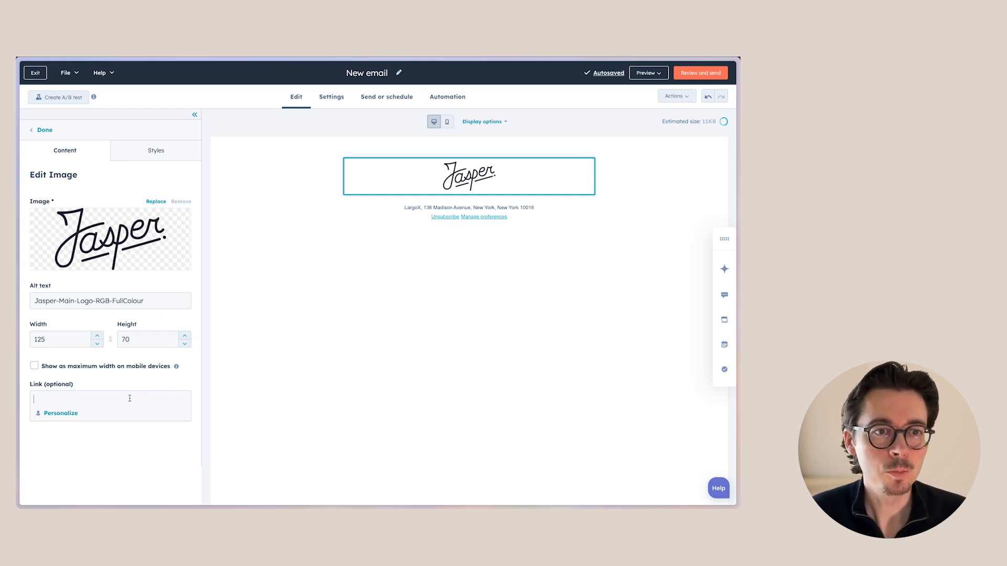
click(130, 398)
text(https:/)
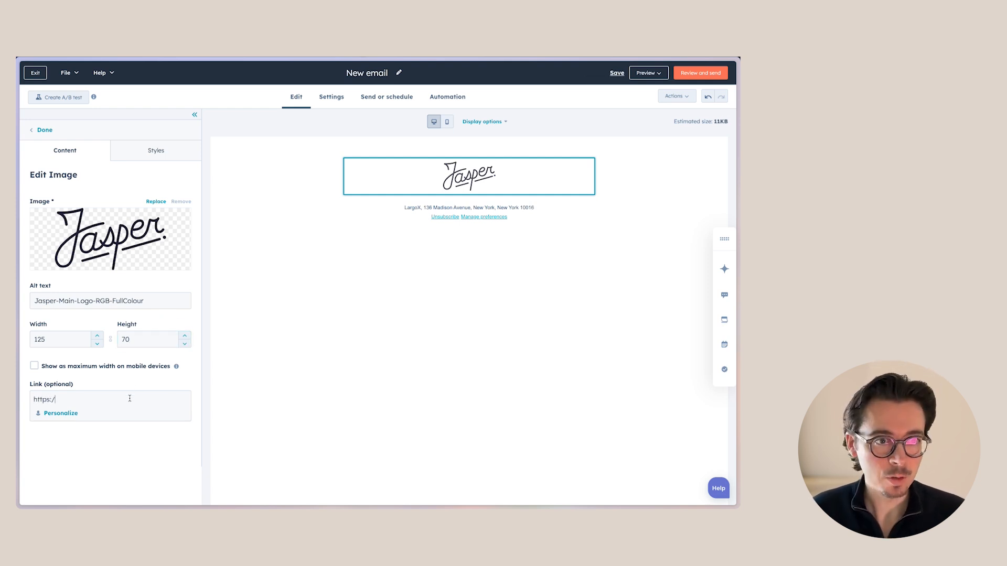
text(/jasper)
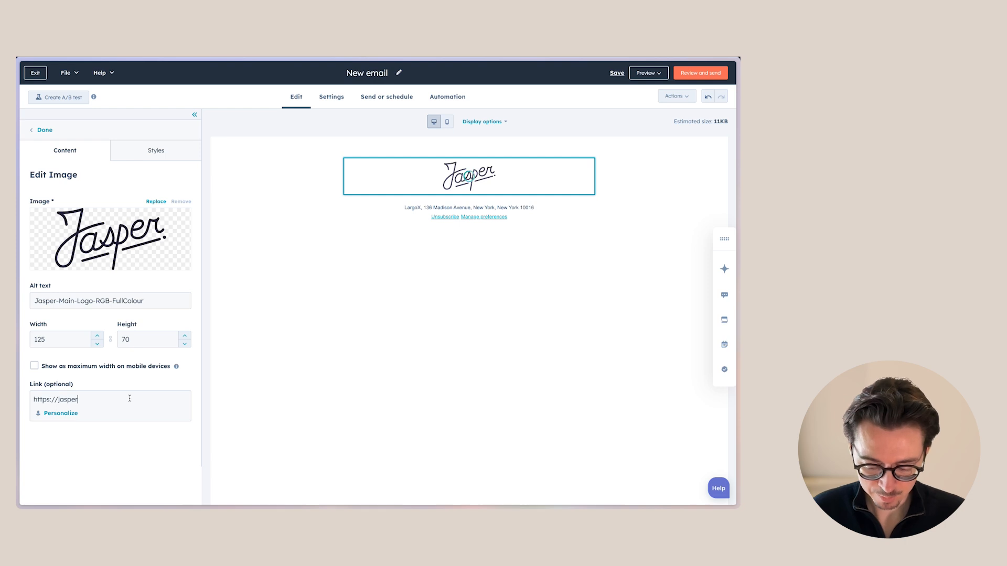
text(meurs.com)
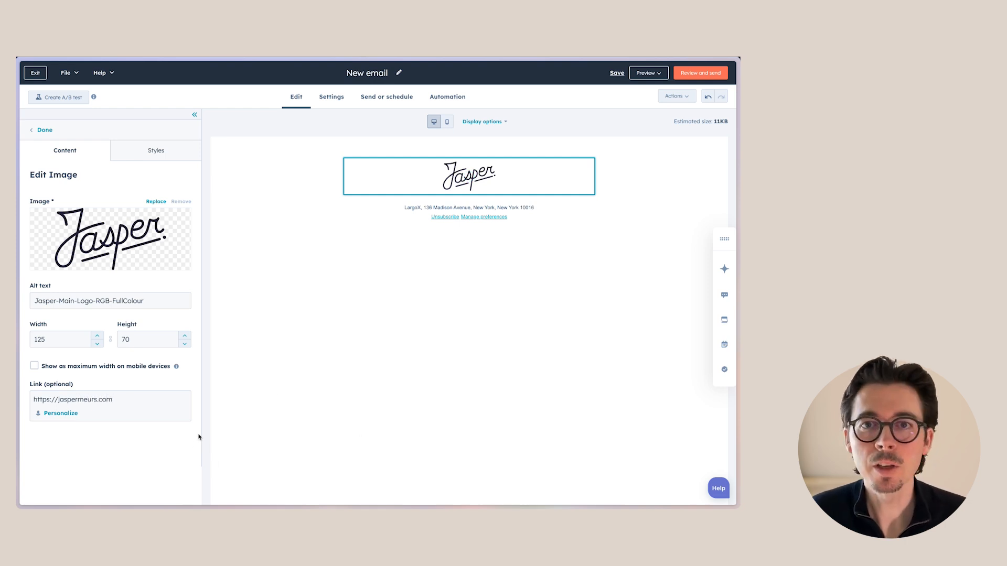
Add a Text block below the logo in the email
click(499, 254)
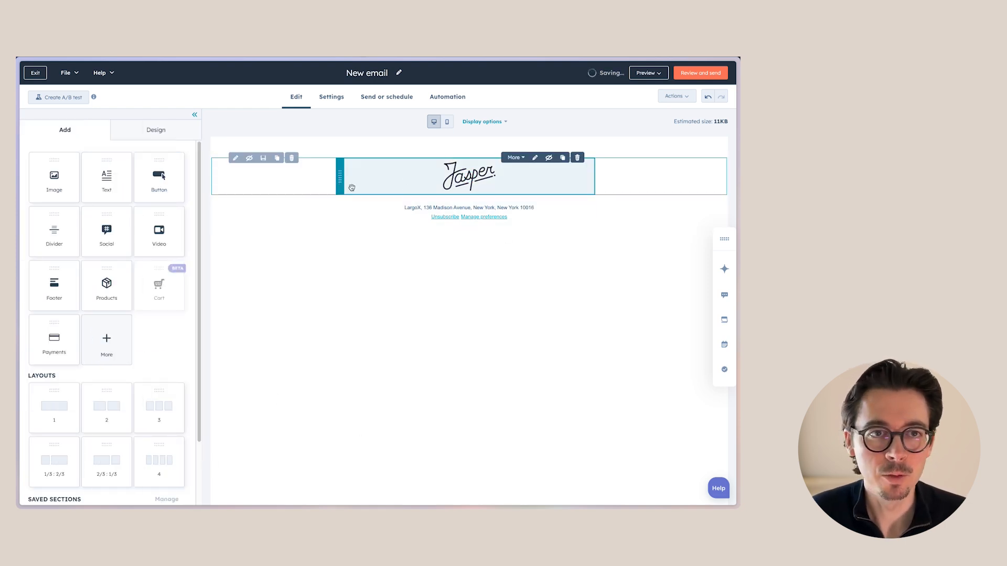
drag(111, 175, 499, 241)
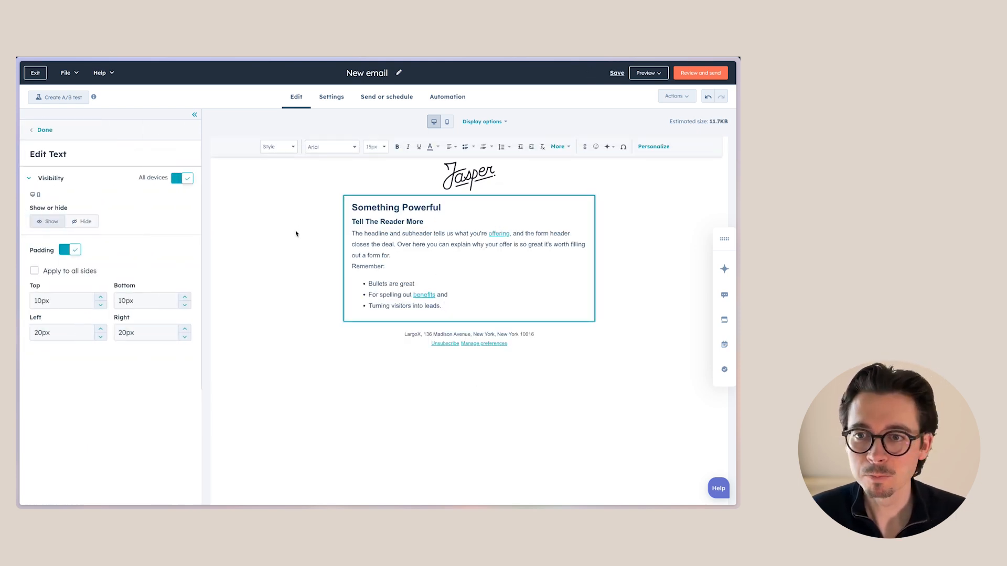
Switch to the Claude tab holding the Luxury Real Estate Weekly Highlights email draft
mouse_move(19, 210)
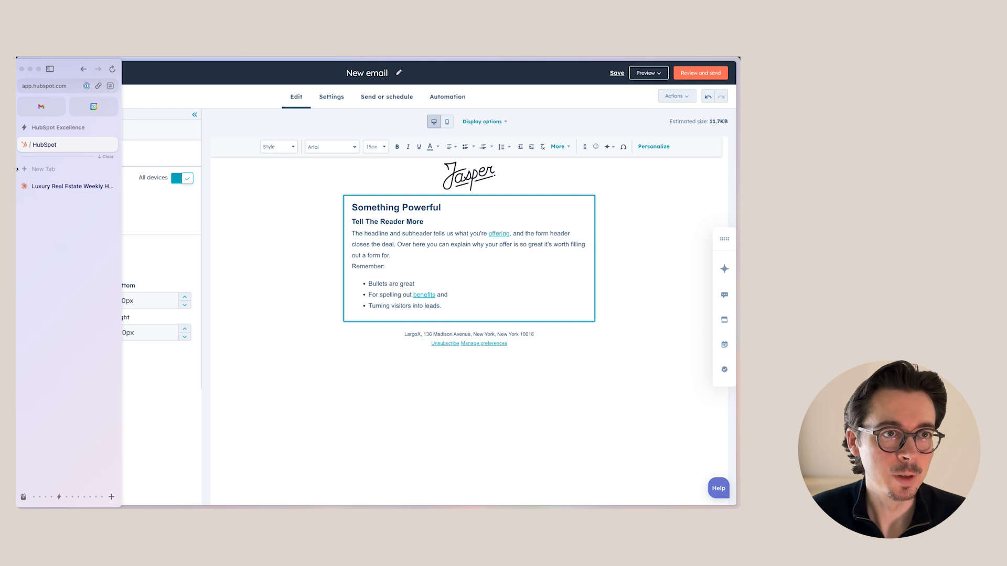
click(64, 186)
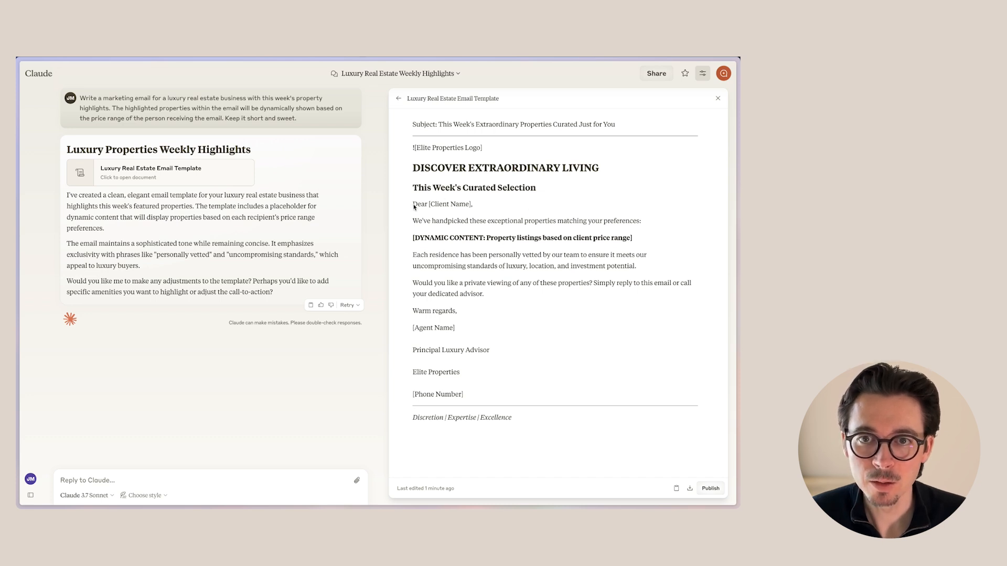
Copy the email body from the Claude draft and paste it into the HubSpot Text block with matching style
drag(414, 207, 513, 416)
key(super+c)
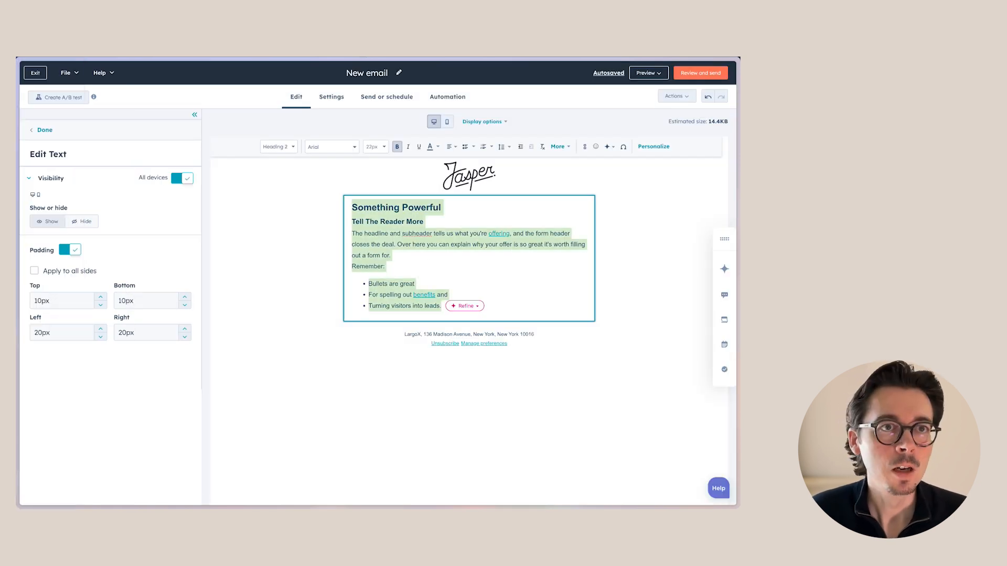
click(93, 52)
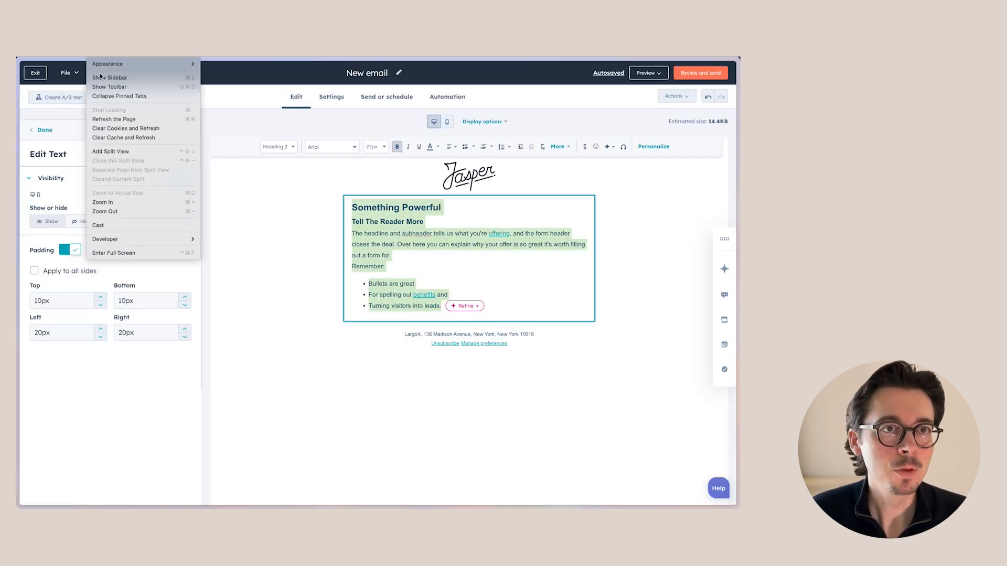
mouse_move(76, 52)
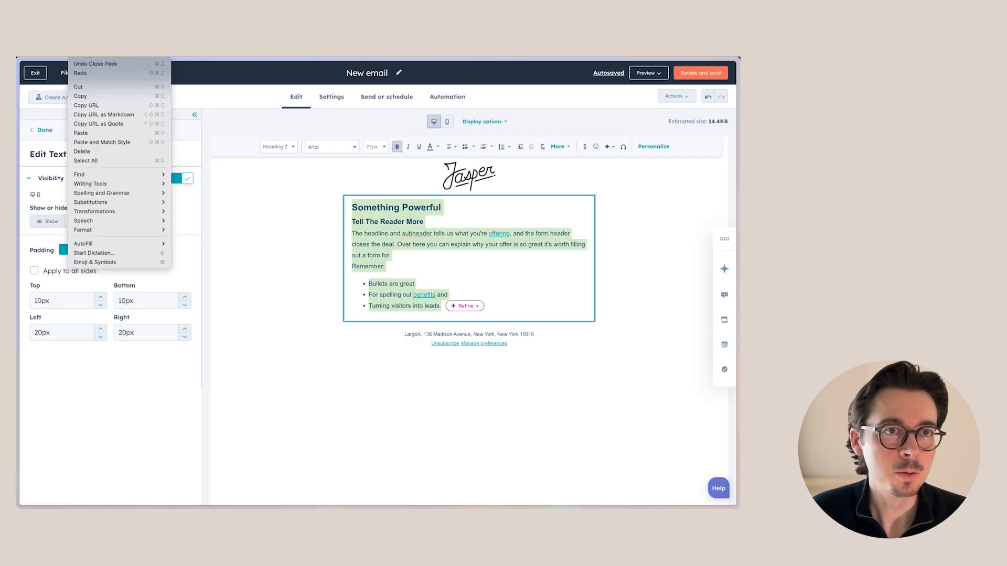
click(101, 142)
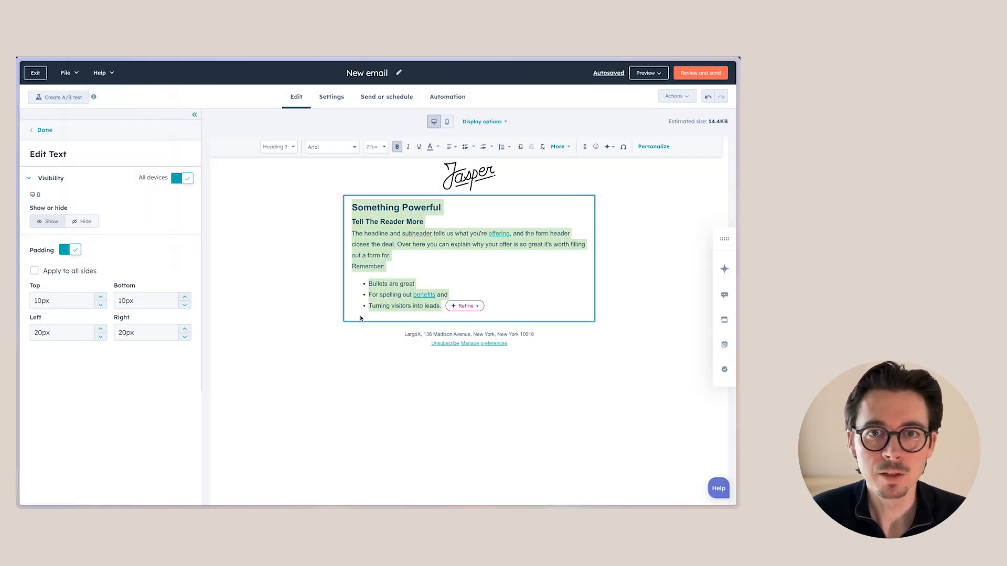
Insert blank lines between the paragraphs of the pasted email text
click(418, 205)
key(Return)
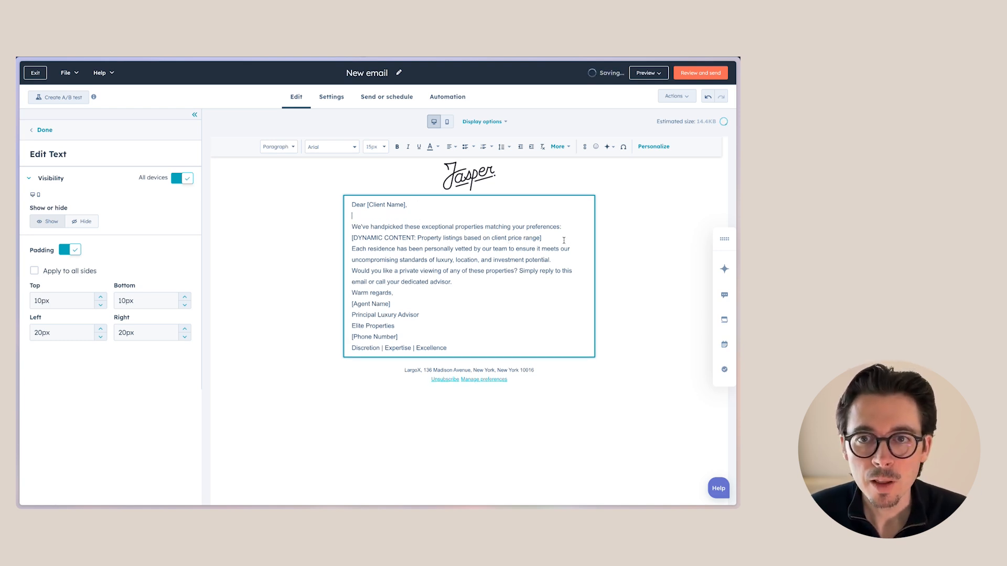
click(352, 250)
key(Return)
click(352, 281)
key(Return)
click(351, 315)
key(Return)
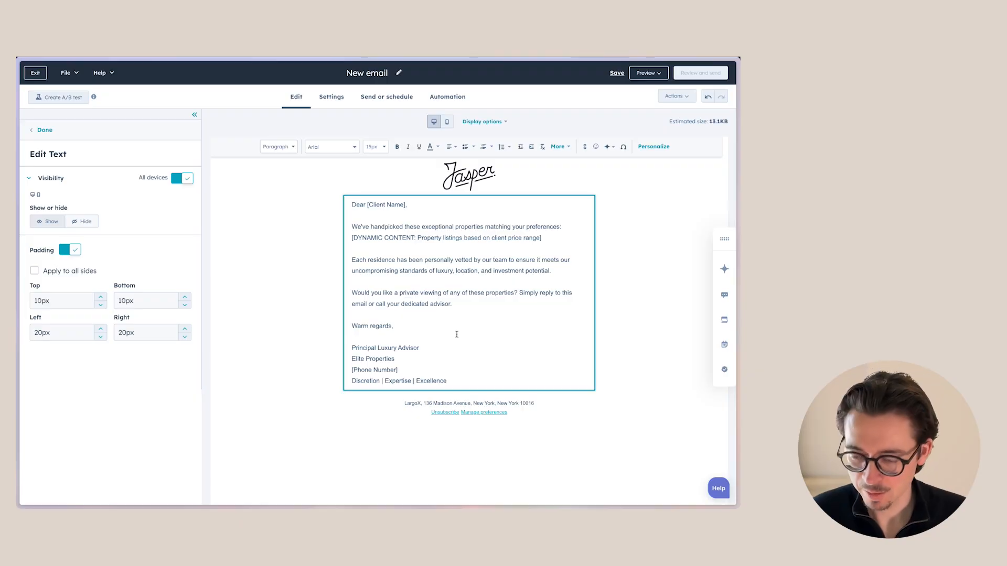
Insert the Contact owner > Full name personalization token into the signature with fallback value Your Agent
click(651, 148)
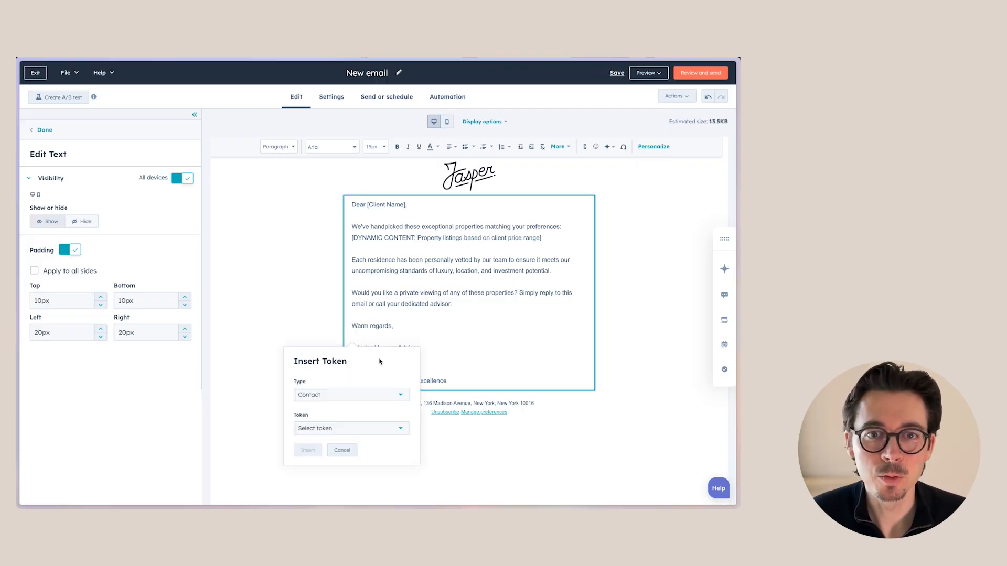
click(337, 394)
scroll(342, 439, down, 3)
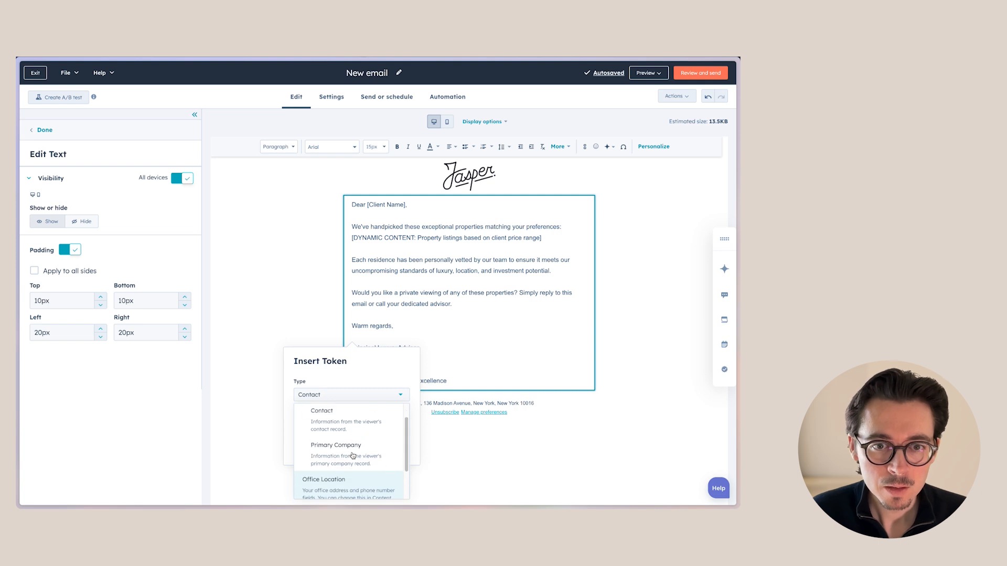
scroll(349, 443, up, 3)
click(352, 445)
click(344, 430)
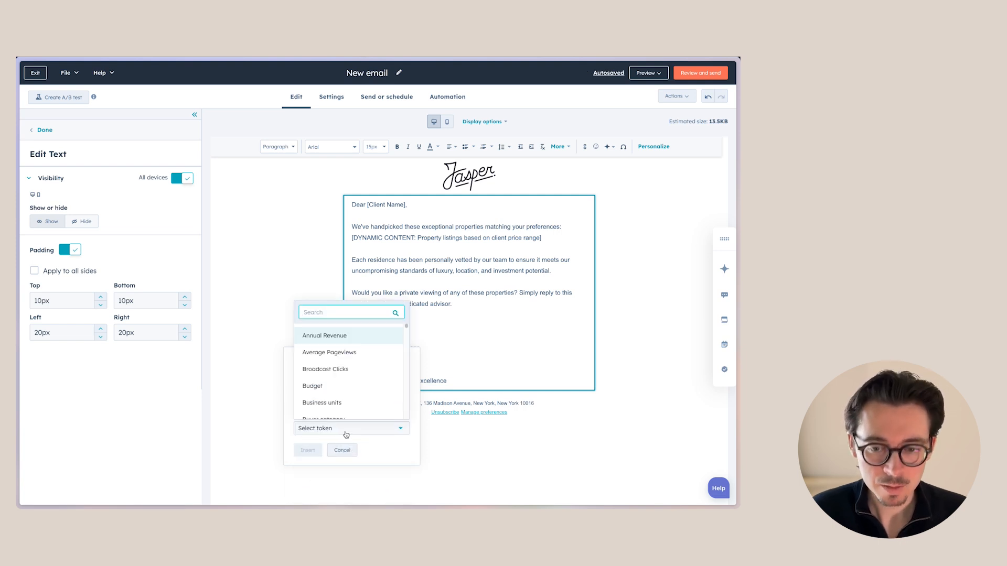
text(owner)
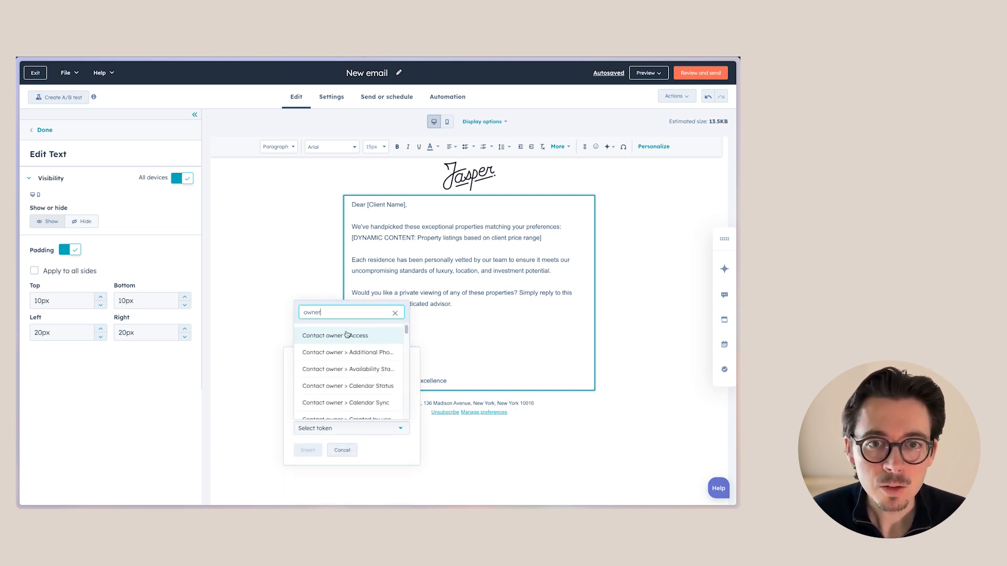
scroll(334, 367, down, 3)
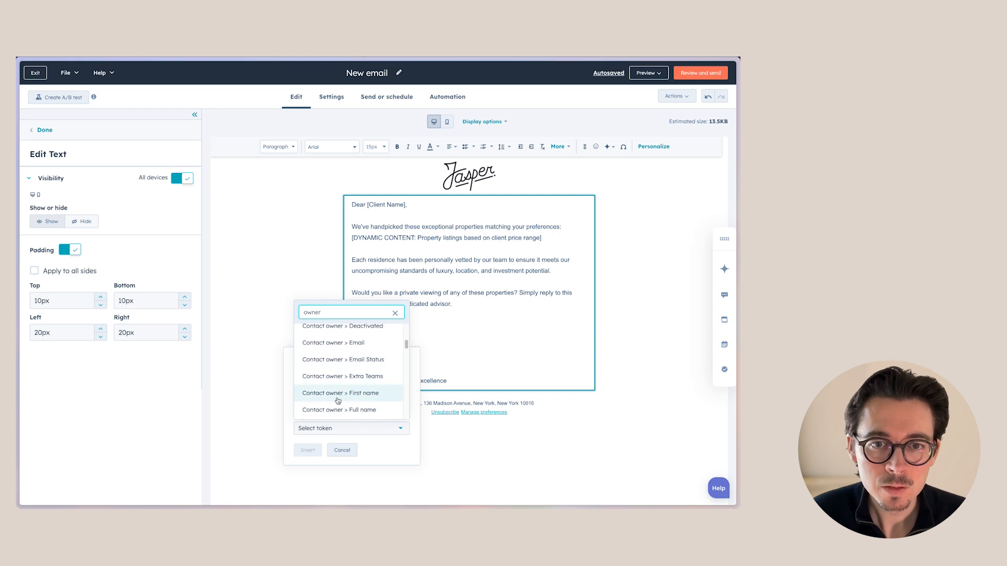
click(337, 394)
click(402, 309)
text(Your Agent)
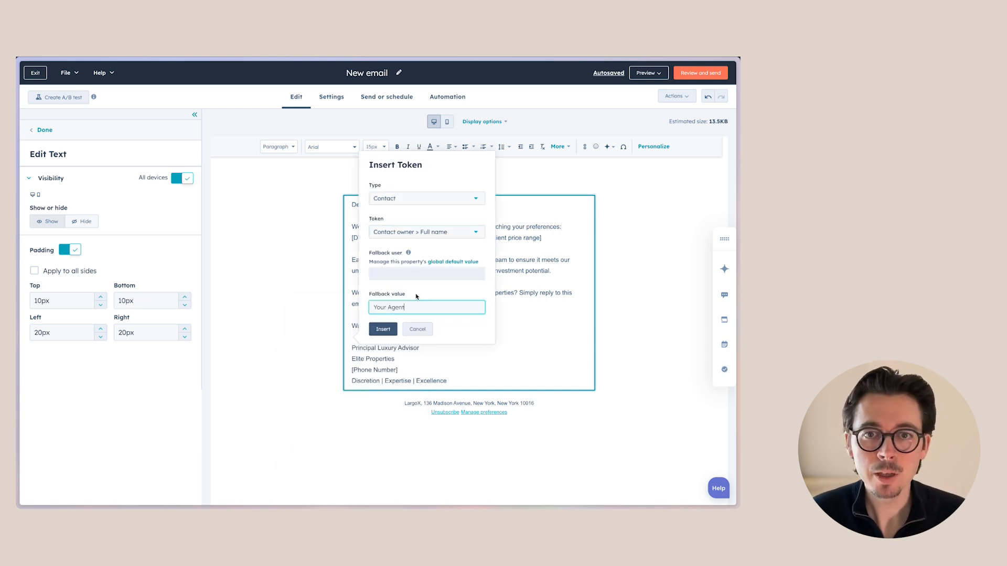
click(383, 329)
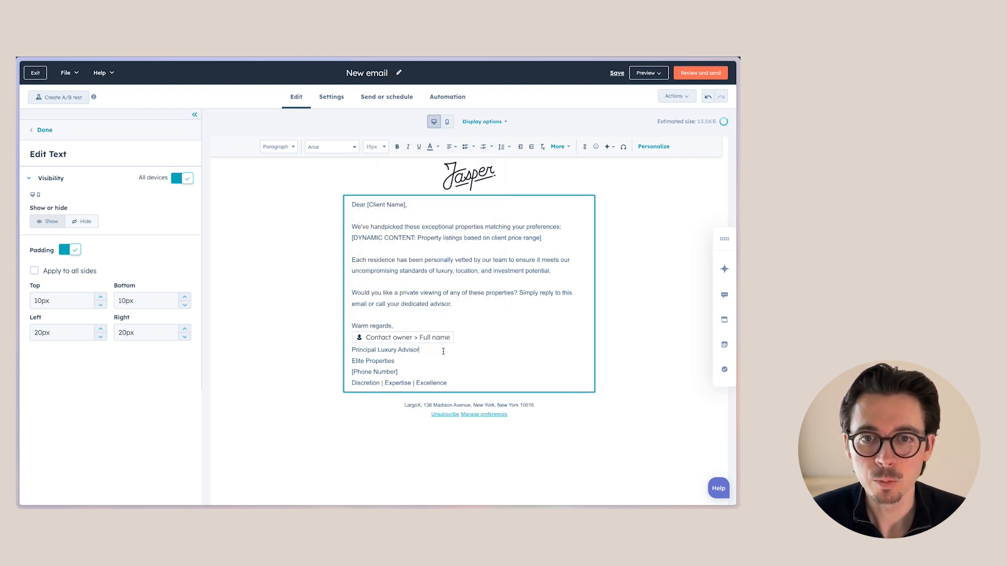
Replace the [Phone Number] placeholder with a sample phone number
triple_click(397, 372)
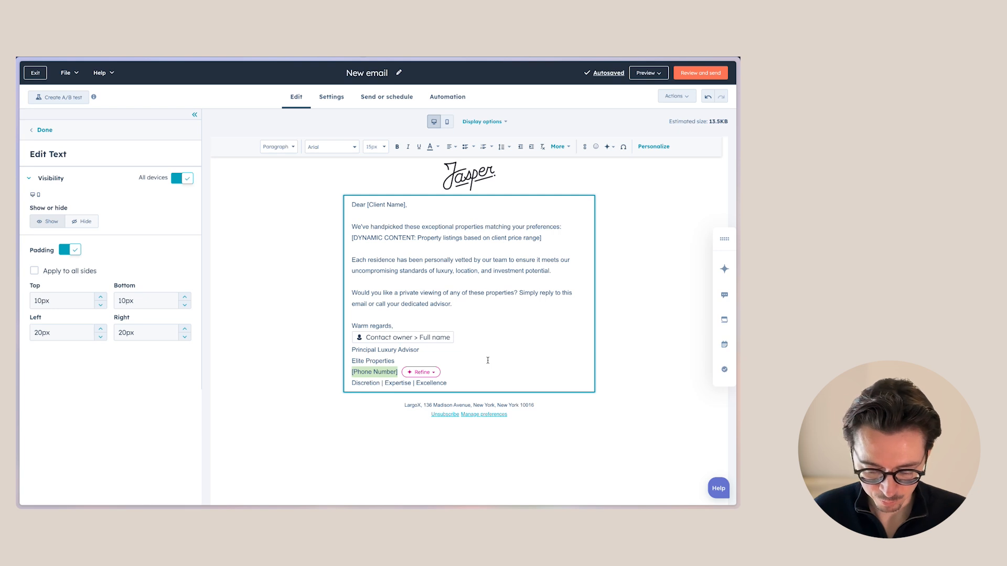
text(123) 345-6789)
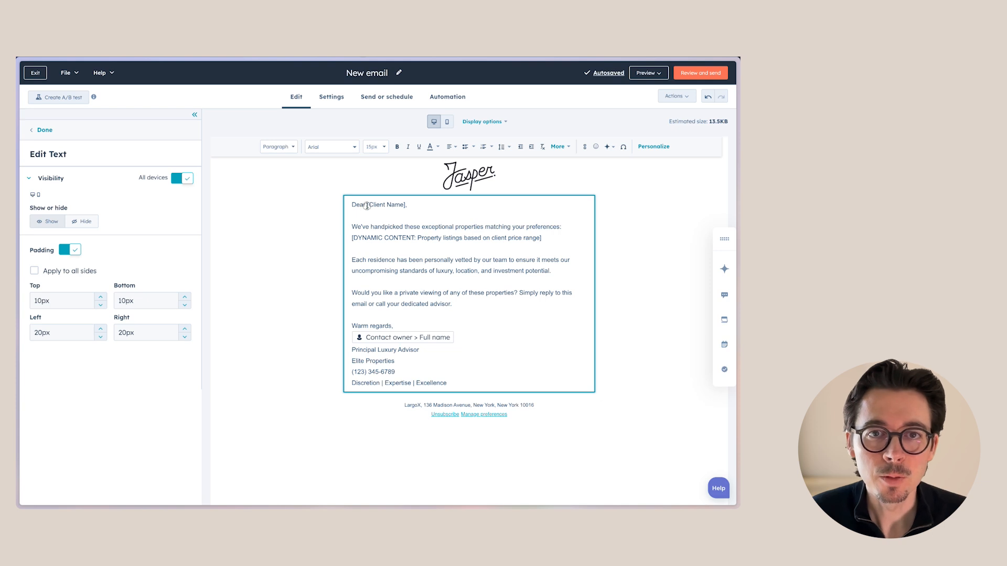
Replace [Client Name] in the greeting with the contact's First Name personalization token
drag(367, 205, 407, 206)
key(BackSpace)
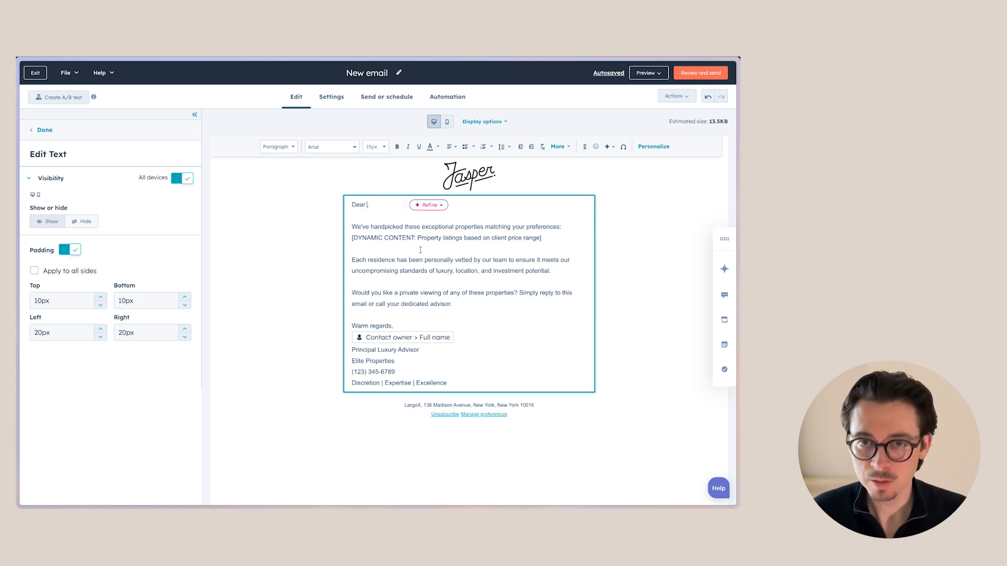
click(650, 147)
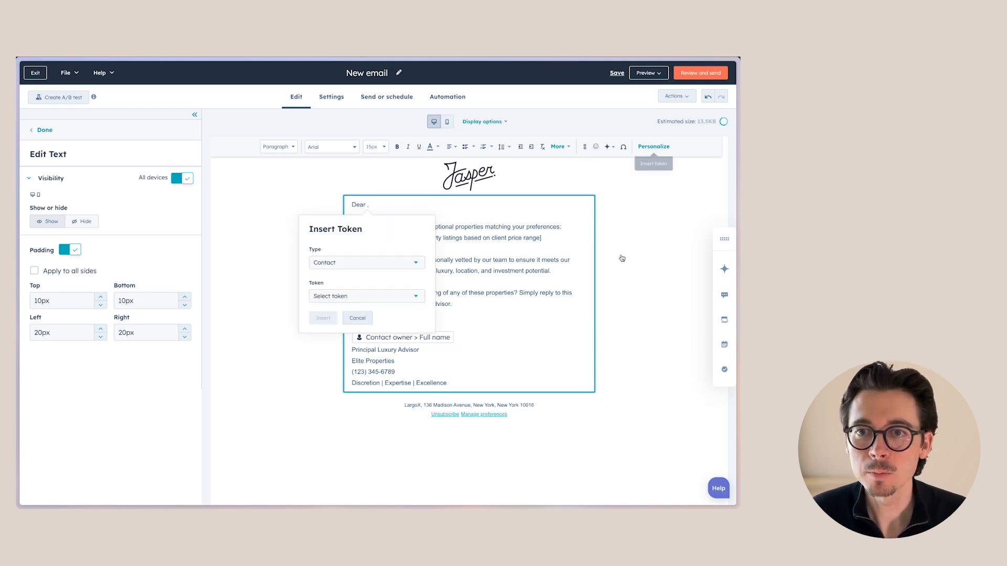
click(348, 299)
text(first)
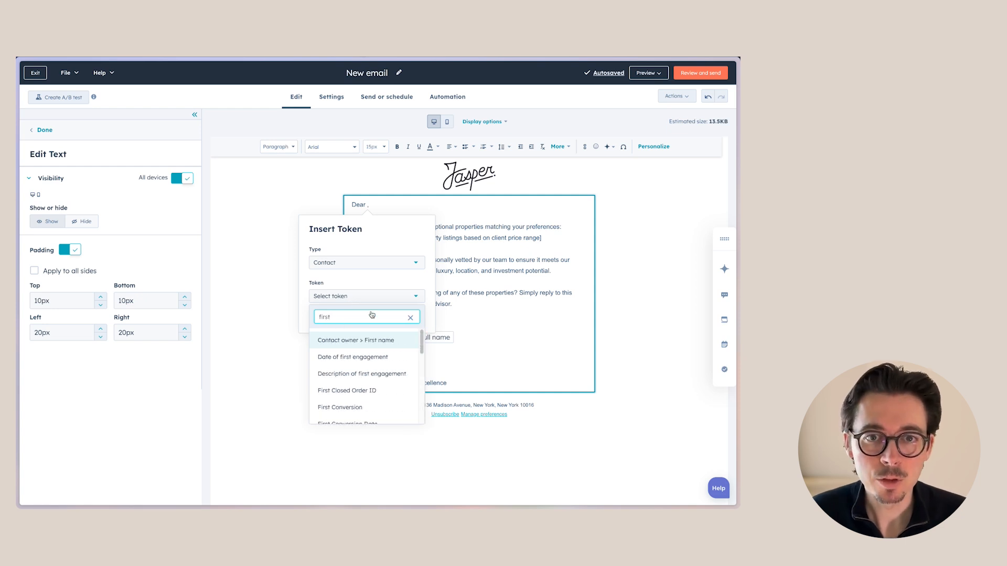
text( name)
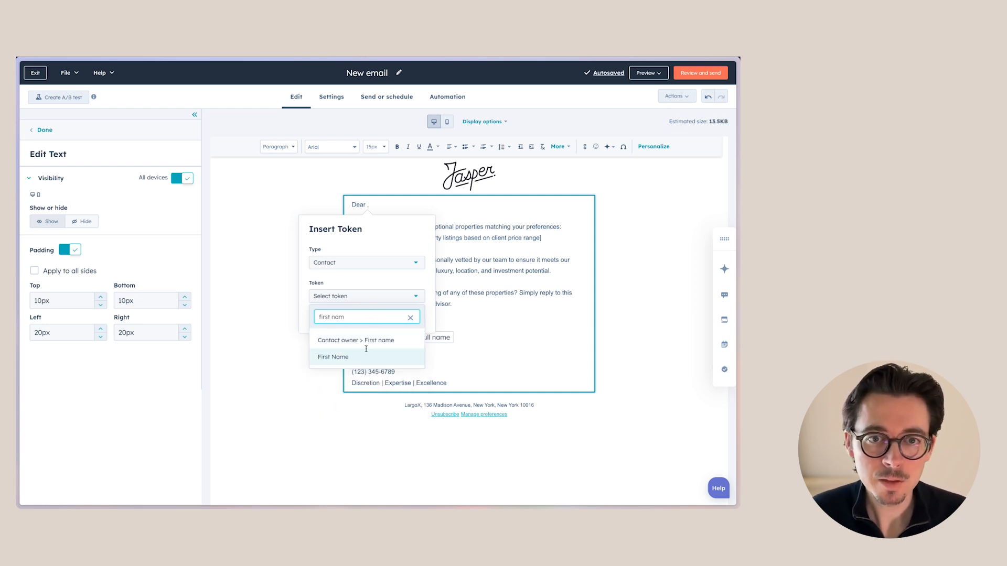
click(362, 352)
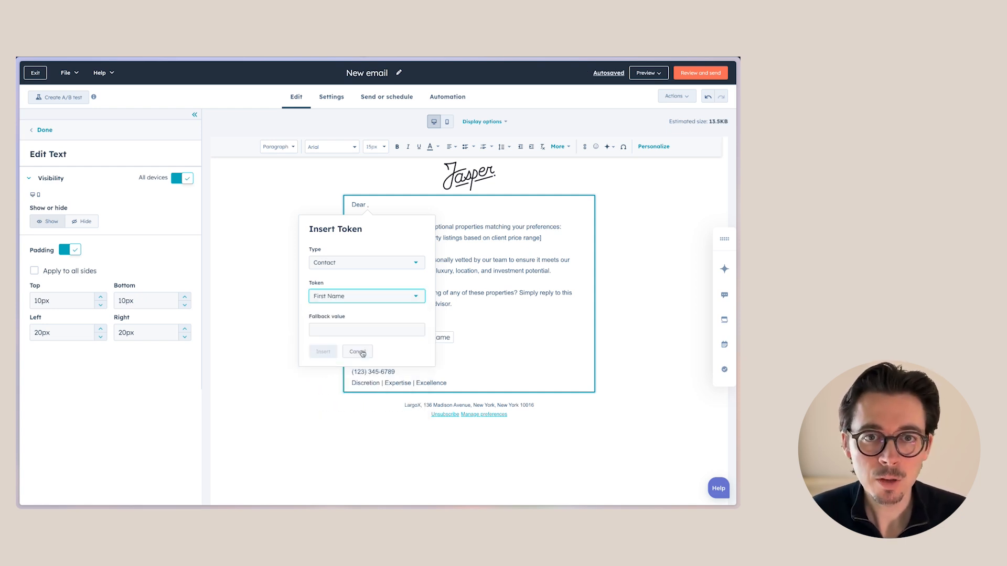
click(347, 326)
text(fr)
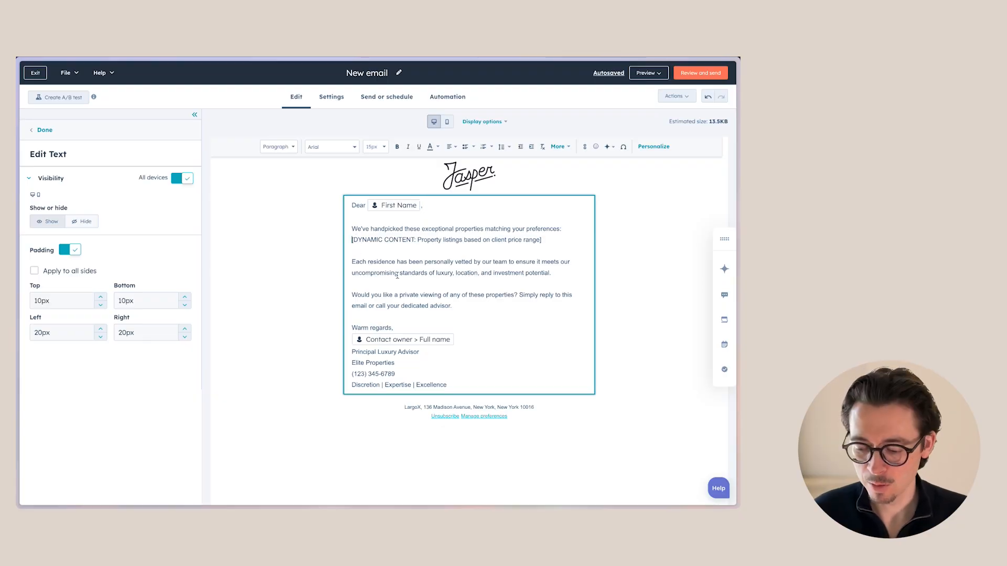
key(Return)
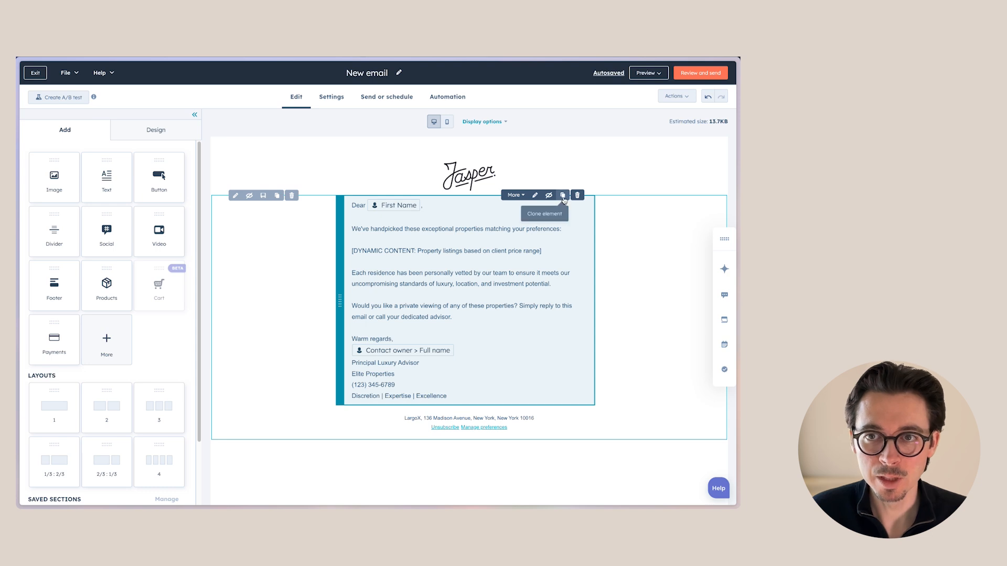
Clone the text block and delete everything after the introductory sentence in the first copy
click(561, 200)
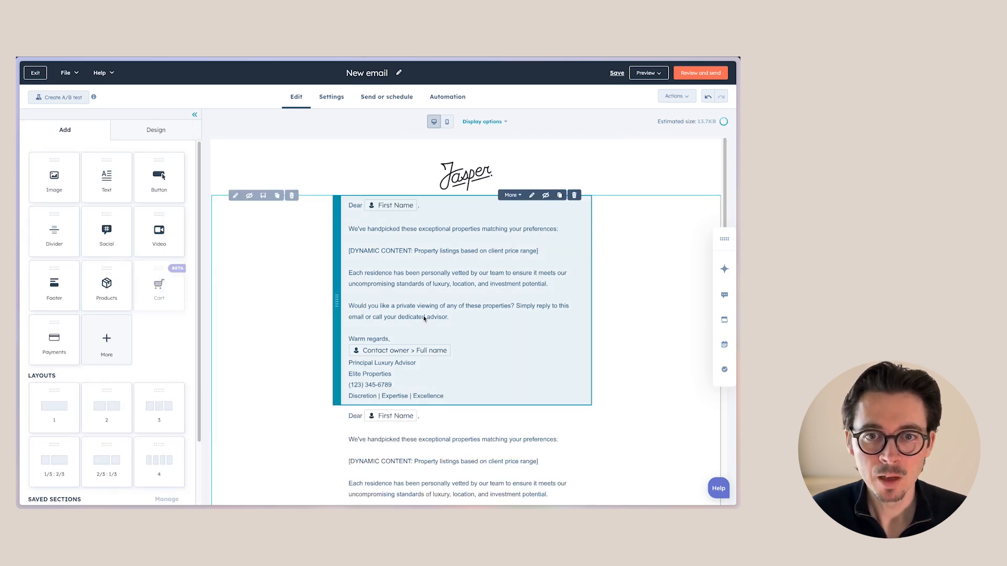
click(447, 394)
drag(446, 394, 346, 254)
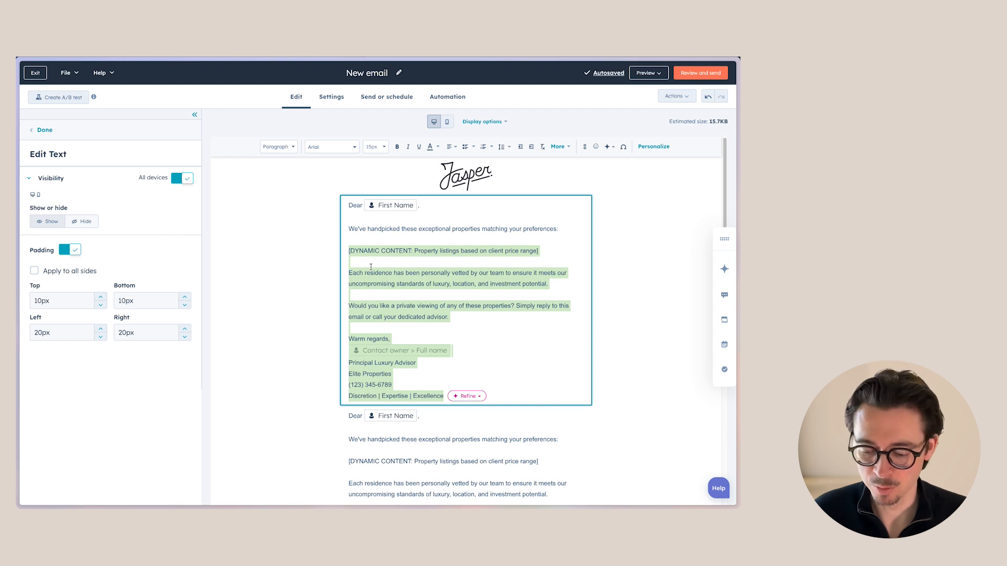
key(BackSpace)
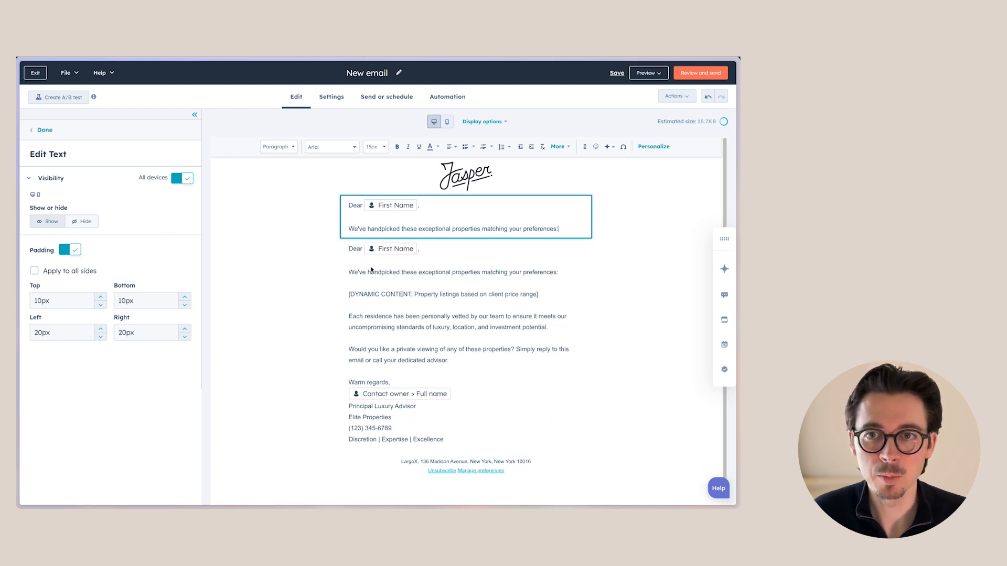
Remove the greeting, introductory line and dynamic content placeholder from the second text block
click(399, 295)
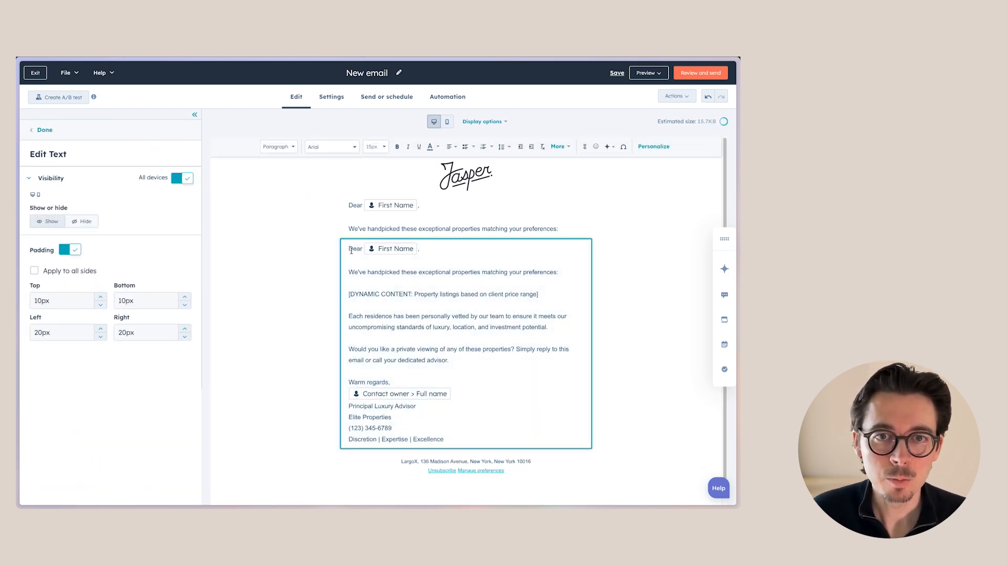
drag(349, 250, 560, 296)
key(BackSpace)
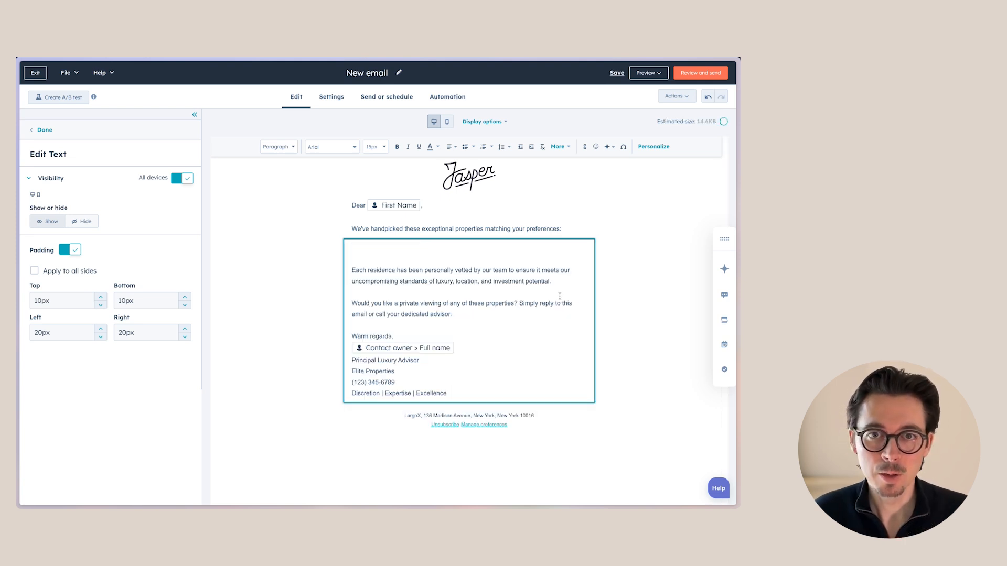
key(BackSpace)
key(BackSpace)
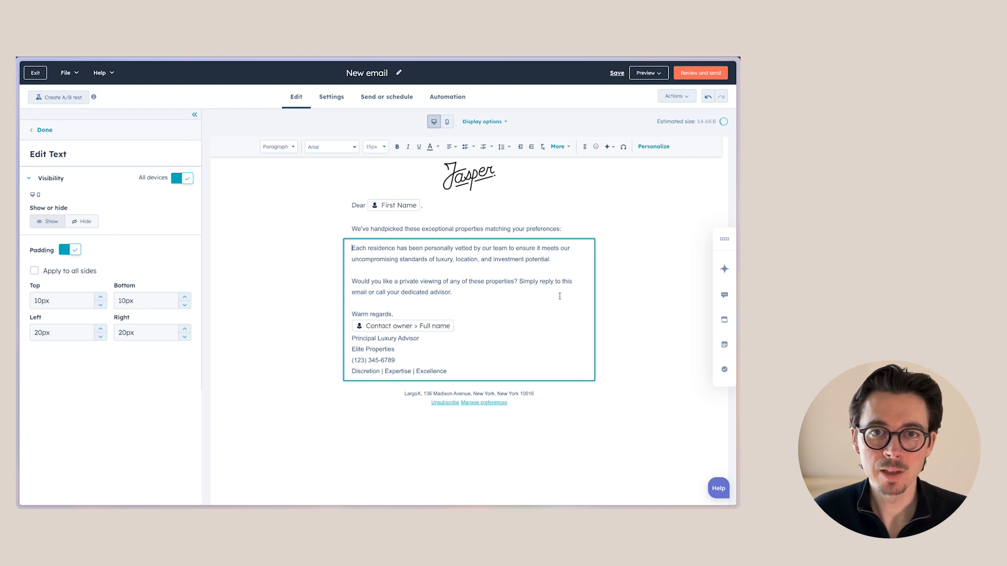
click(311, 298)
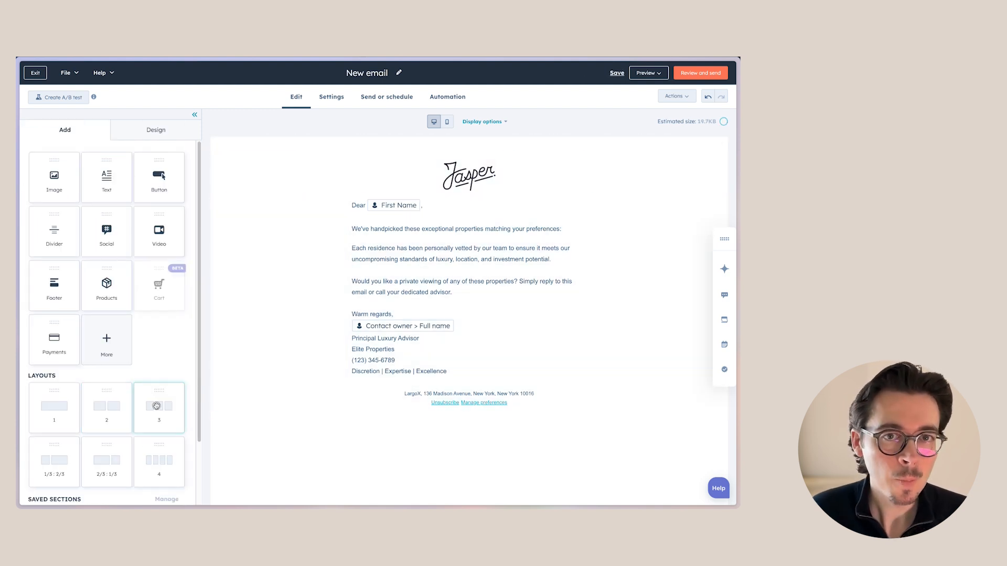
Add a three-column layout section between the introduction and the remaining body text
drag(157, 406, 439, 262)
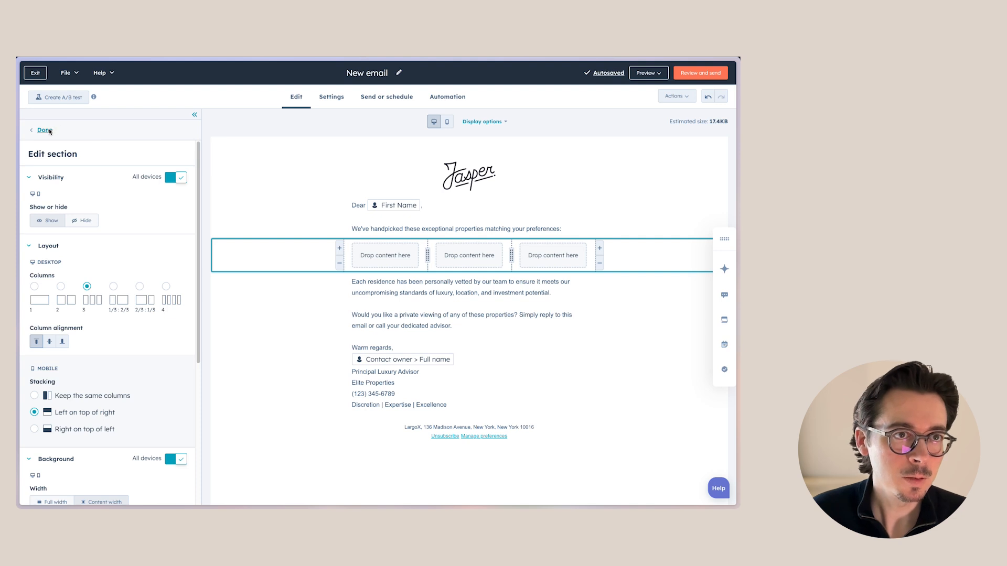
click(50, 130)
Add an Image block to the first column and choose the villa photo from the recent images
drag(59, 178, 396, 267)
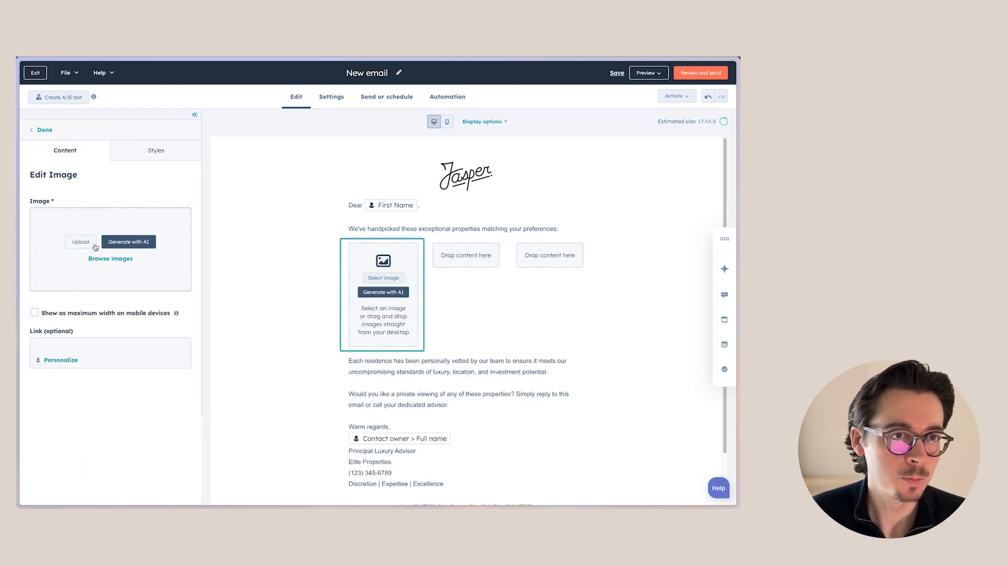
click(110, 259)
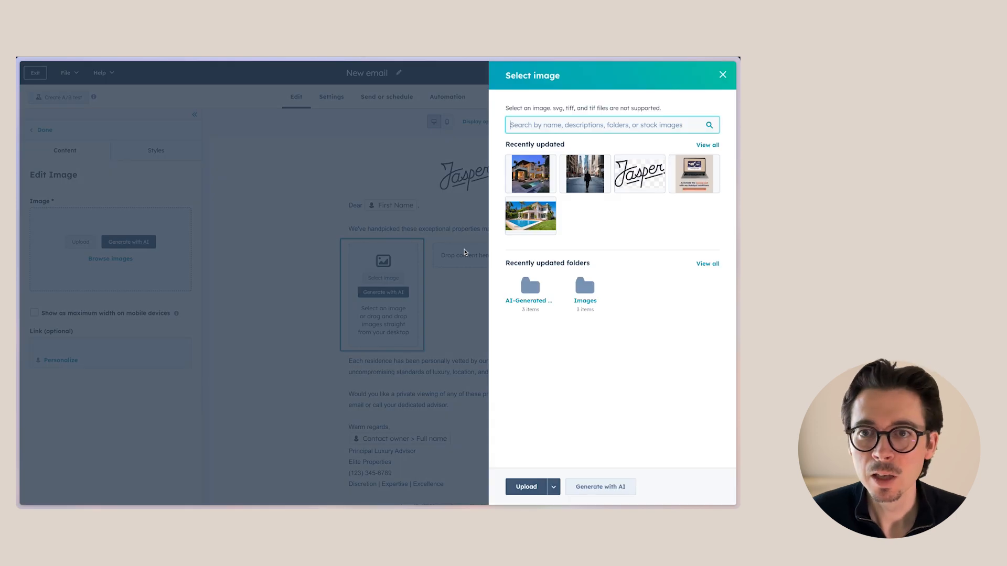
click(541, 178)
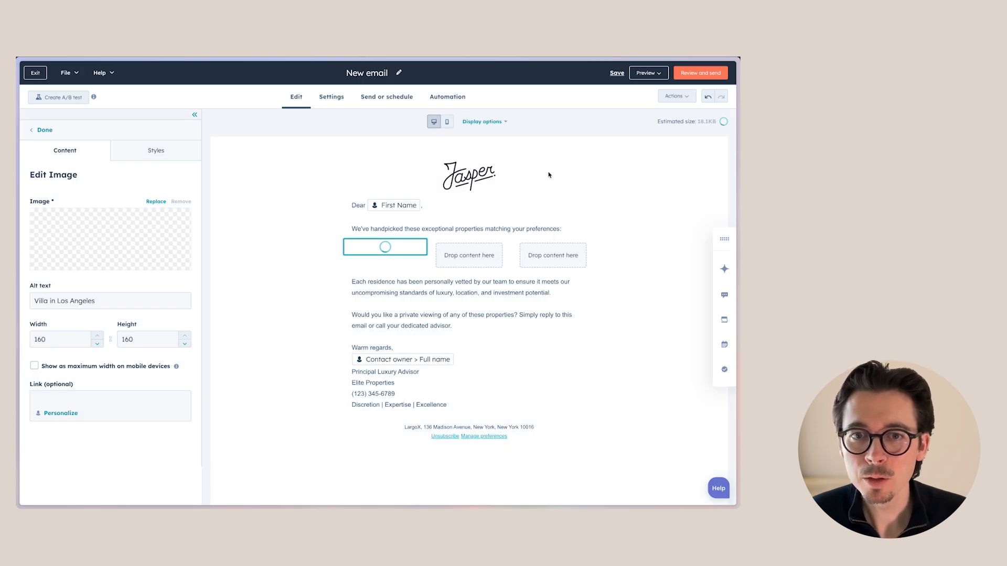
click(462, 261)
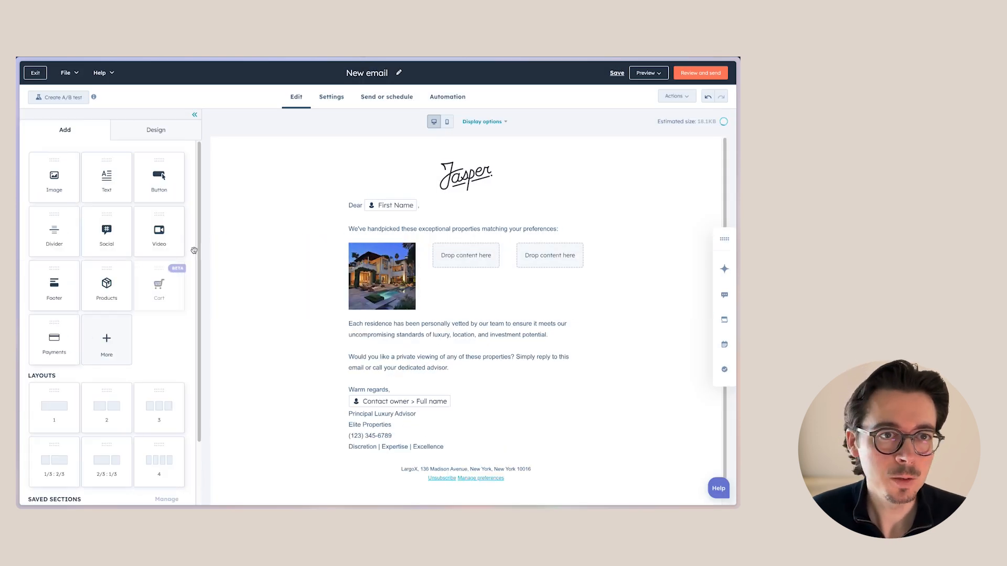
Add an Image block to the second column and insert an AI-generated image from the prompt "real estate property"
drag(77, 185, 466, 255)
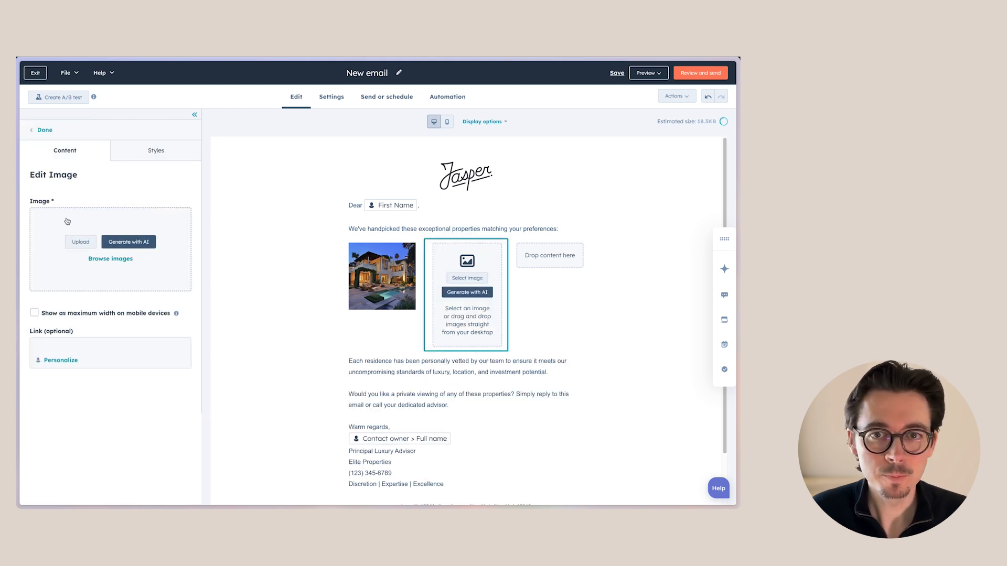
click(125, 242)
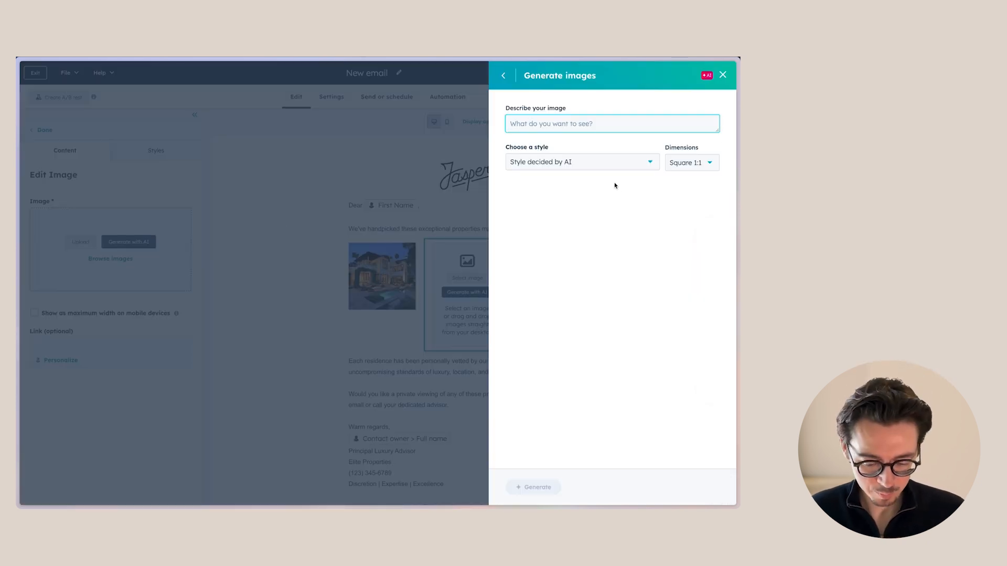
text(real estate )
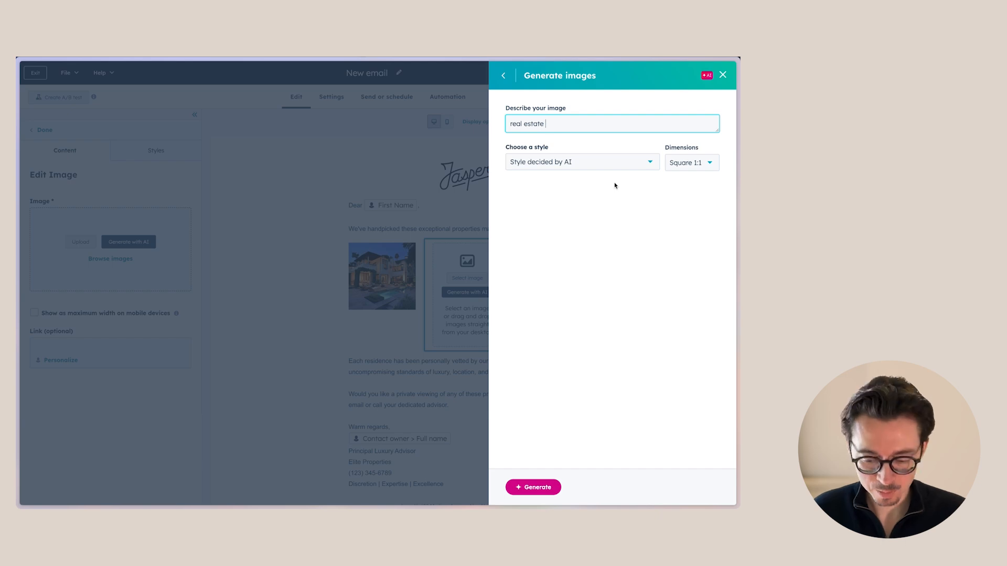
text(property)
key(Return)
click(557, 291)
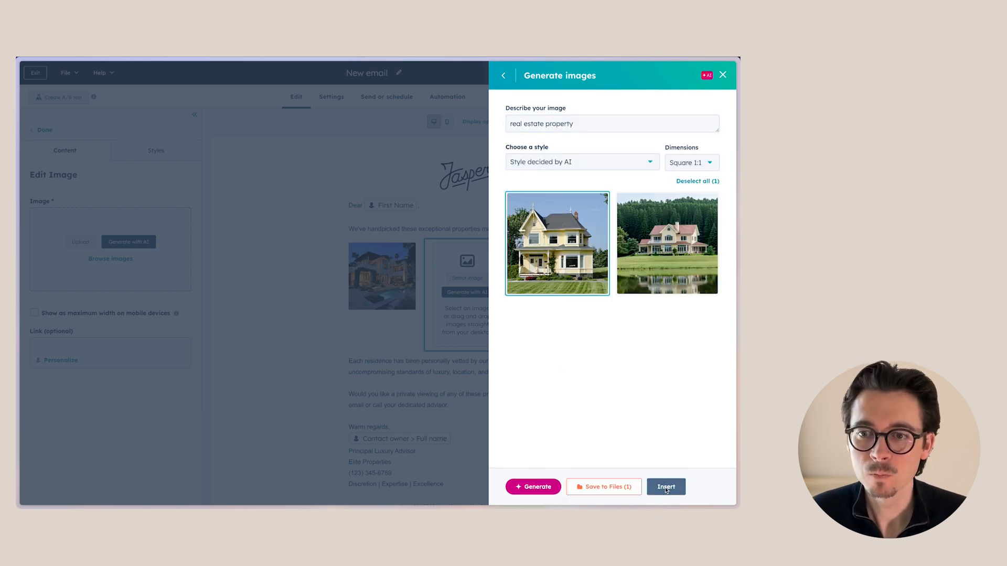
click(666, 489)
Add an Image block to the third column and insert the other AI-generated lakeside house image
click(44, 130)
drag(106, 192, 567, 266)
click(552, 294)
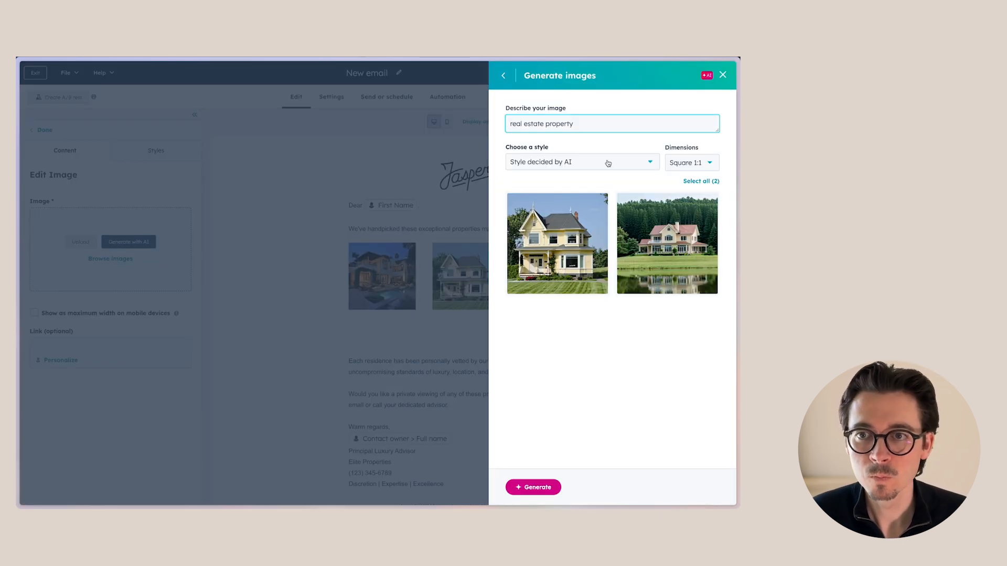
click(667, 243)
click(665, 487)
Add a smart rule to the villa image based on contact list membership for "Contacts interested in properties over 1MM"
click(266, 262)
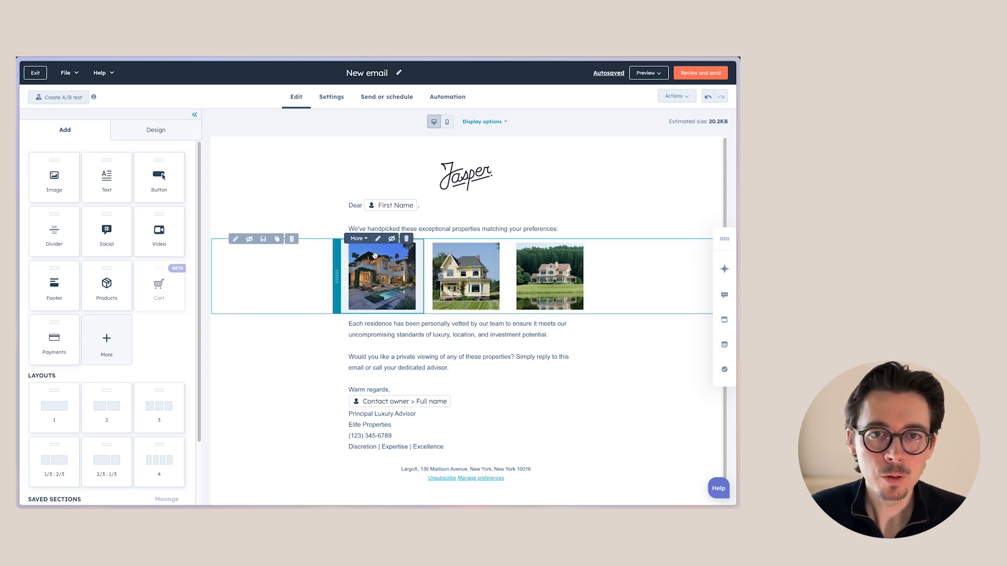
click(365, 241)
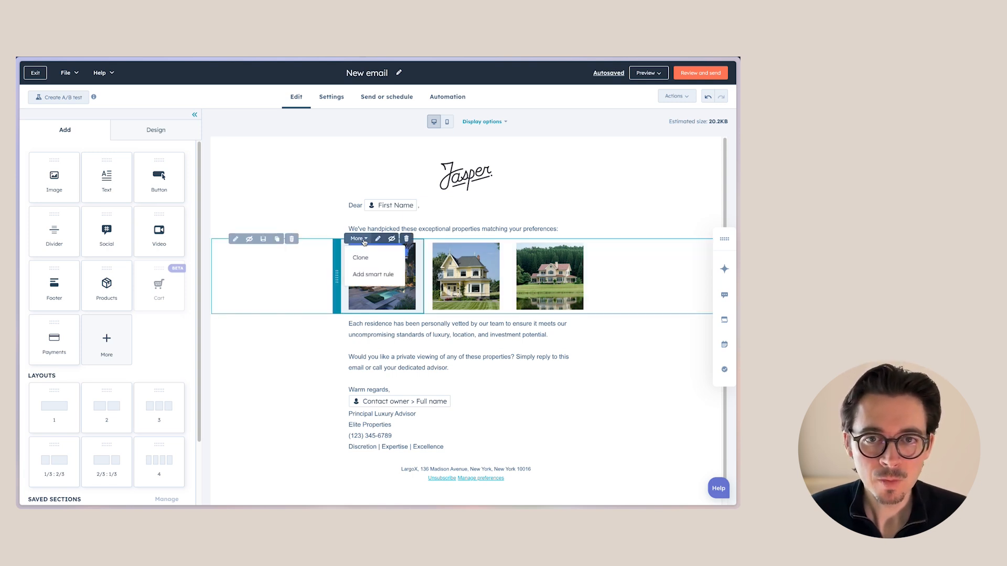
click(374, 275)
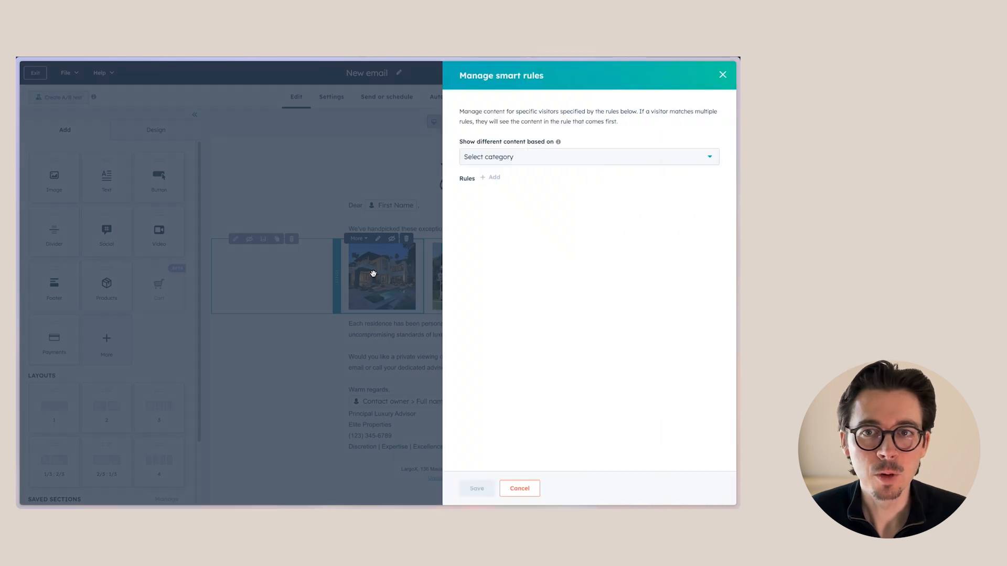
click(524, 159)
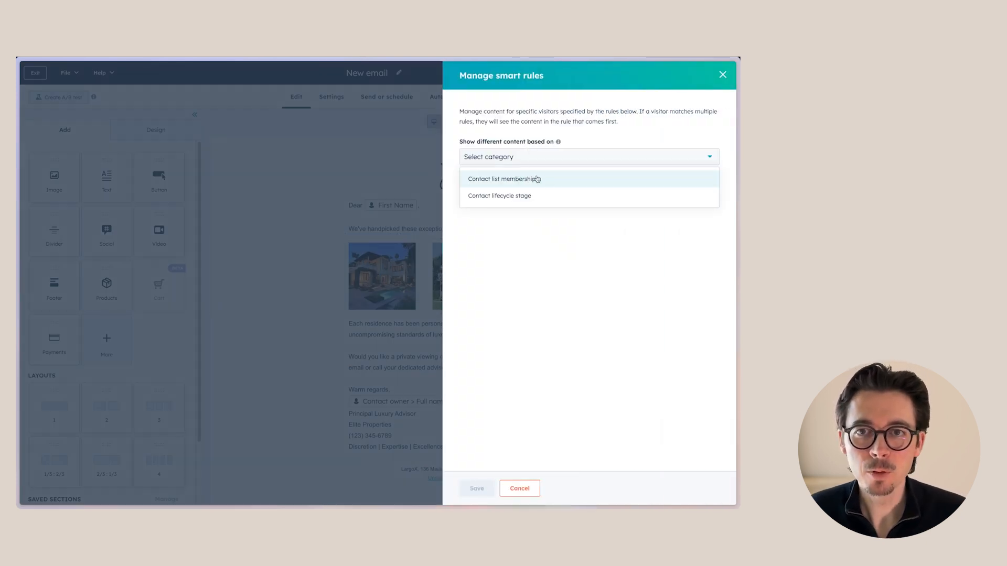
click(549, 179)
click(496, 178)
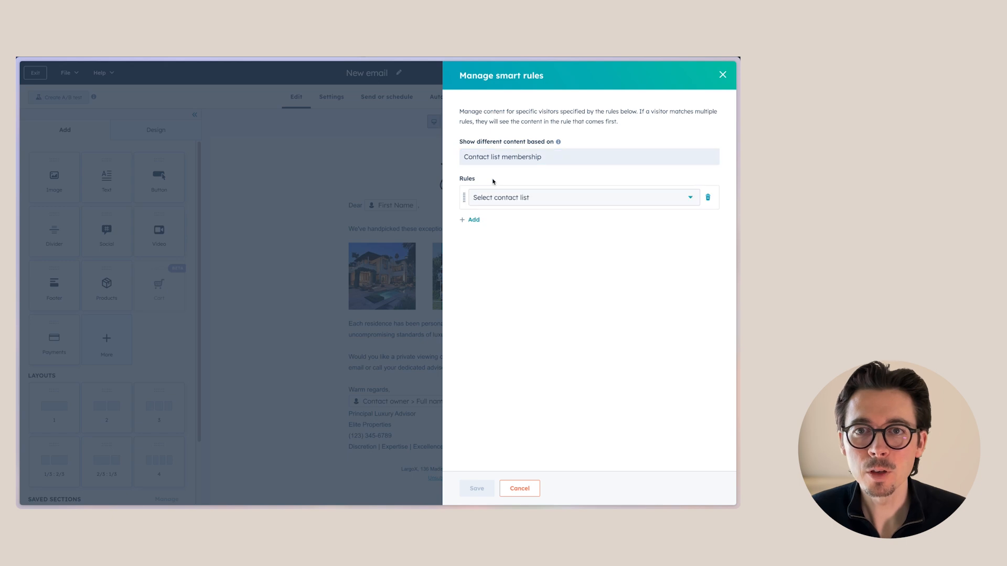
click(513, 201)
click(482, 277)
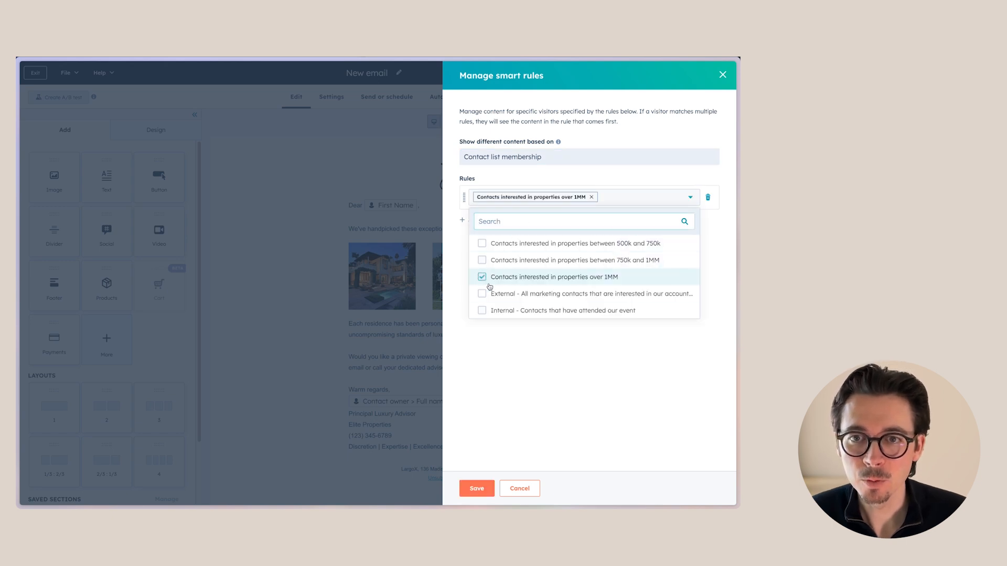
click(561, 380)
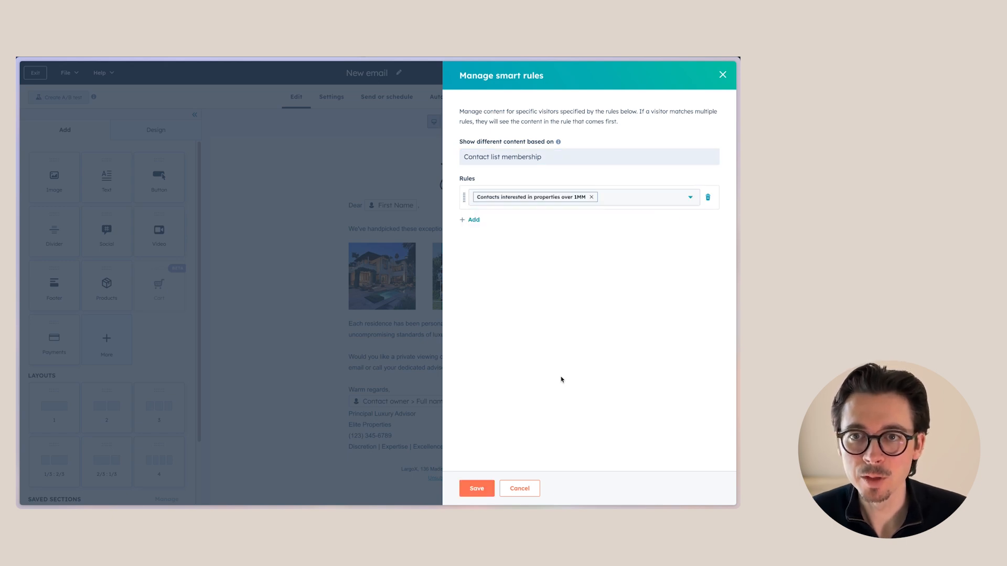
click(477, 488)
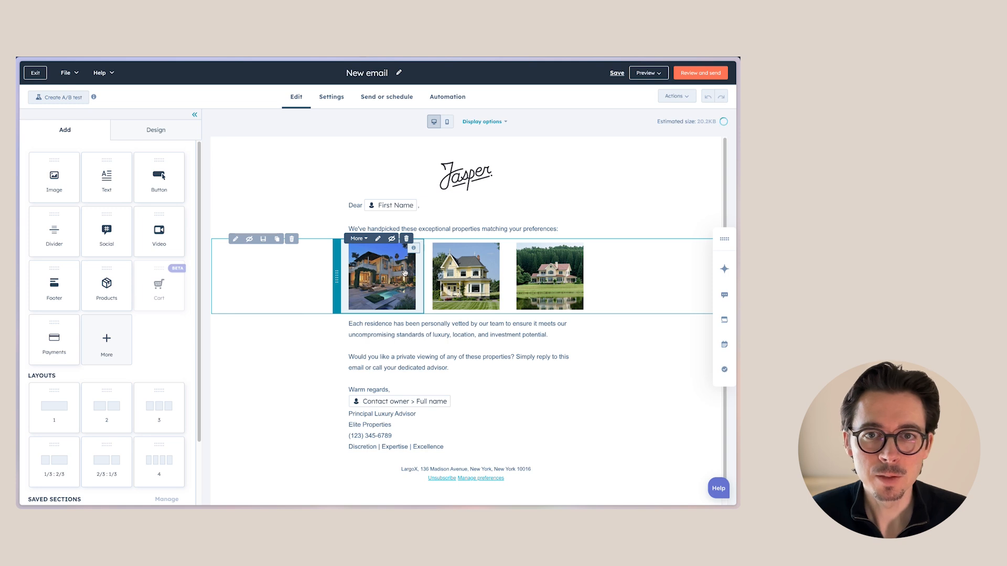
Add a second smart rule for "Contacts interested in properties between 750k and 1MM" to the villa image and save
click(404, 272)
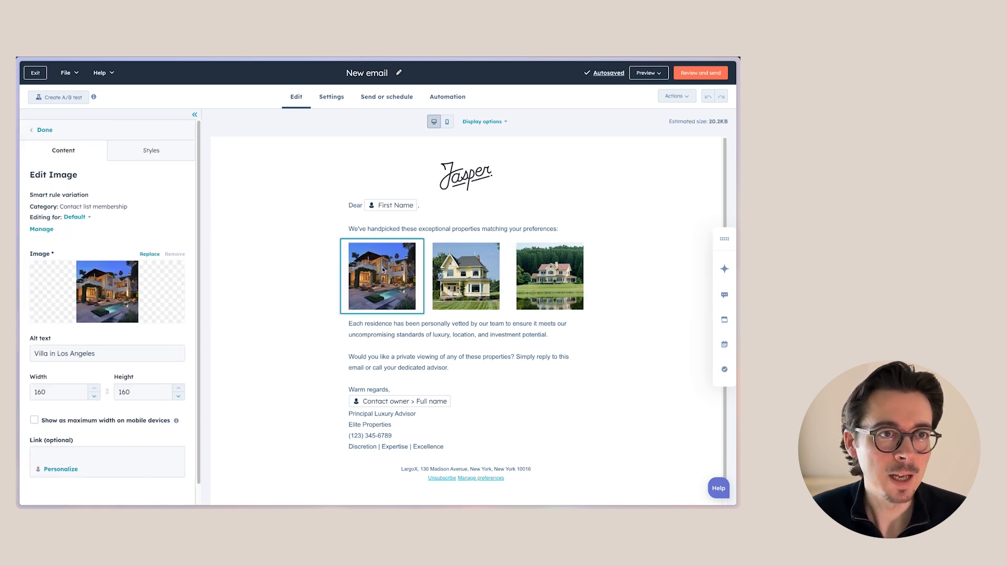
click(73, 217)
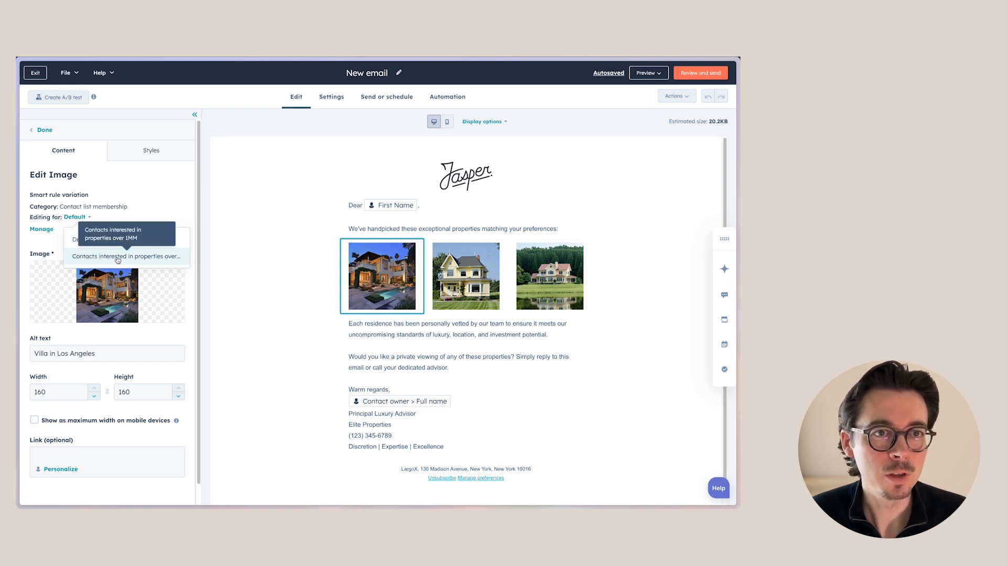
click(42, 229)
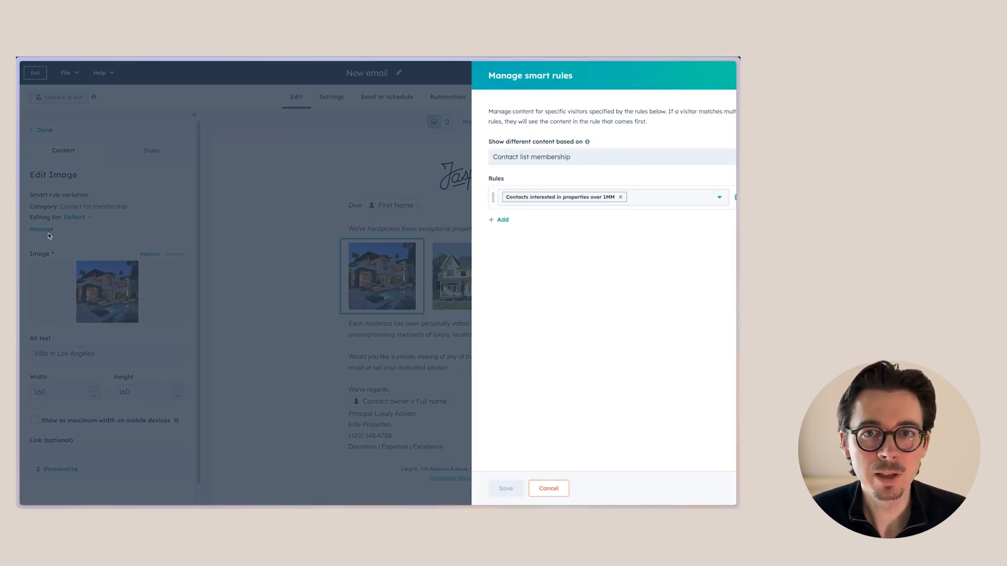
click(472, 220)
click(551, 232)
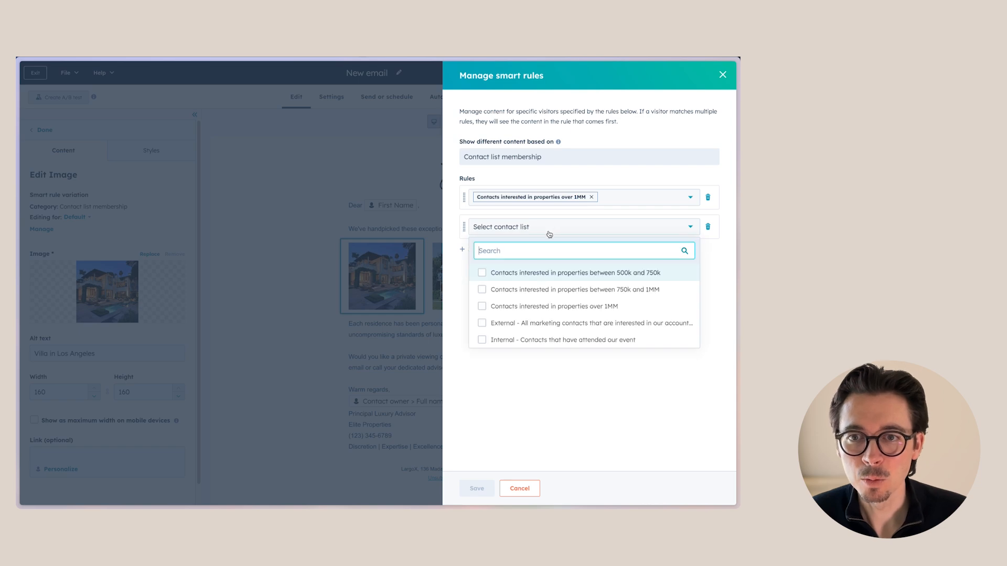
click(483, 291)
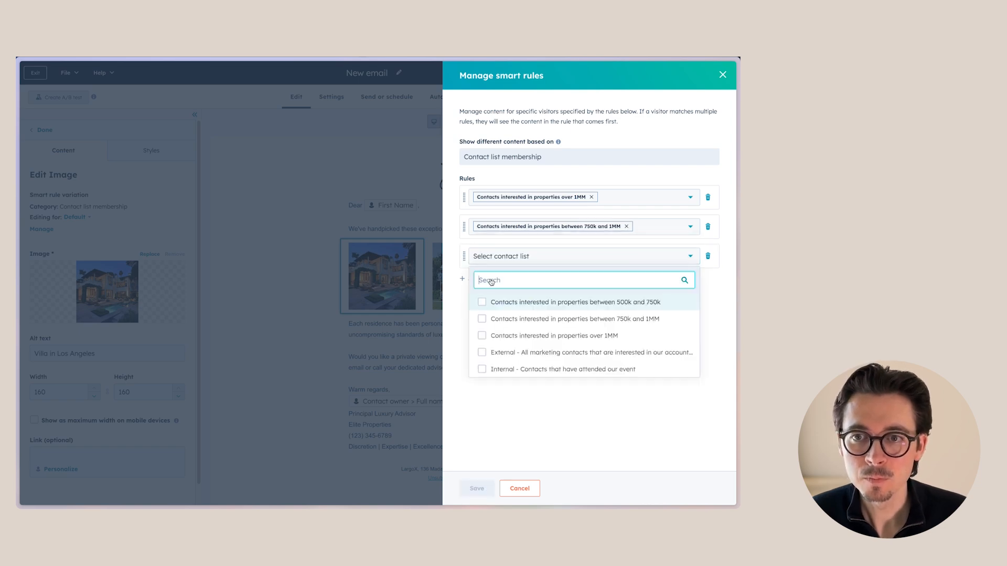
click(477, 488)
For the over 1MM variation, replace the villa image with an AI image generated from "expensive luxury real estate property"
click(139, 217)
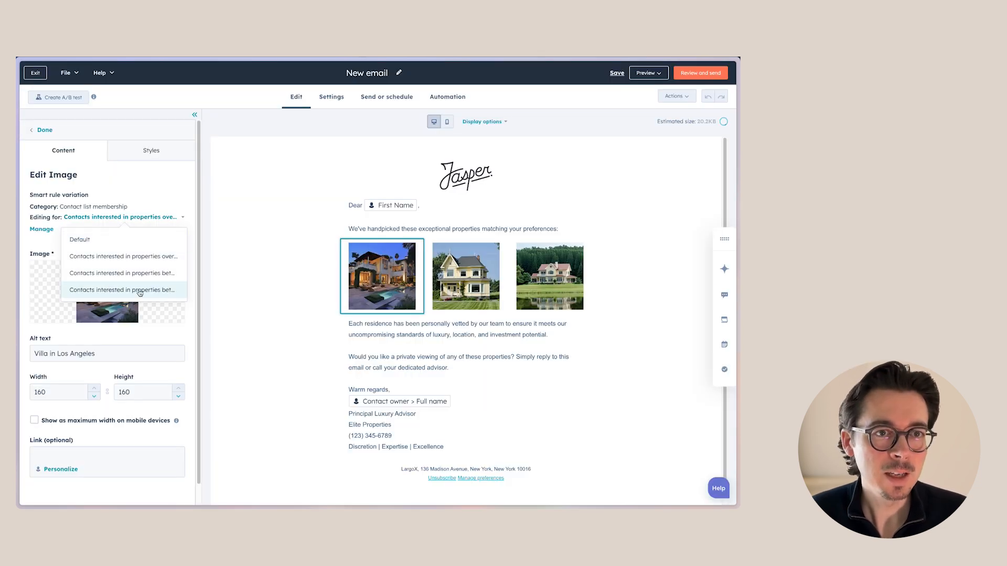
click(148, 257)
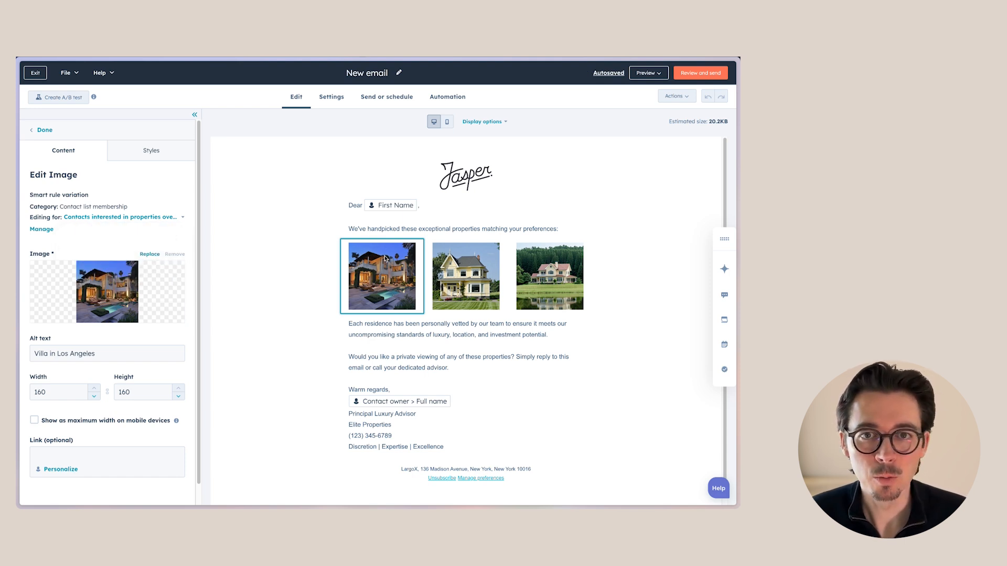
click(141, 254)
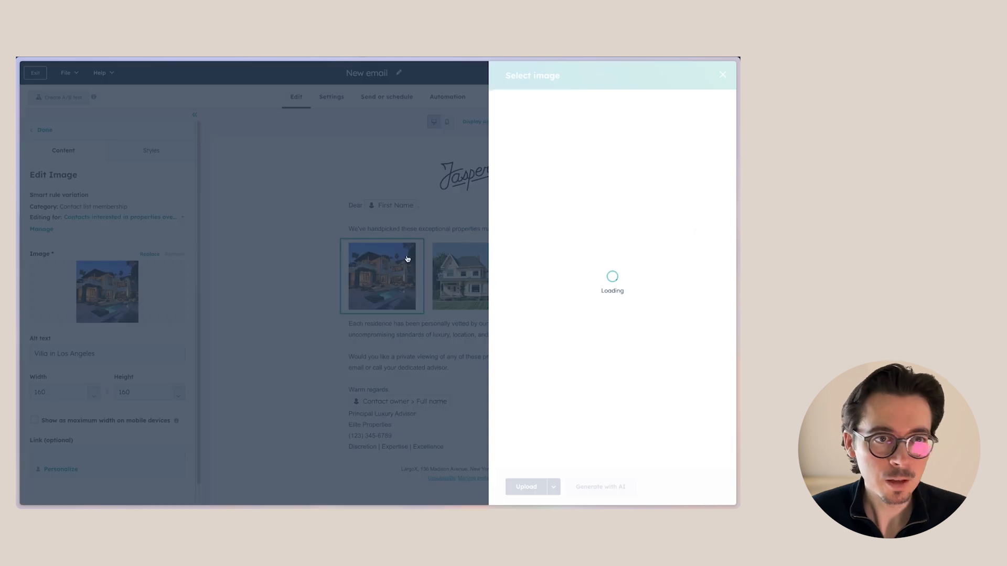
mouse_move(636, 168)
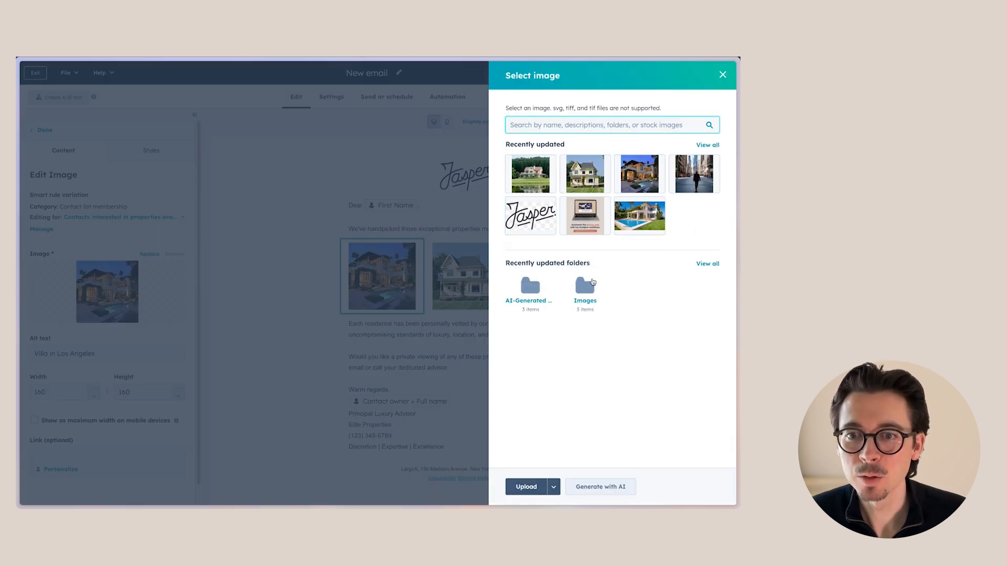
click(600, 487)
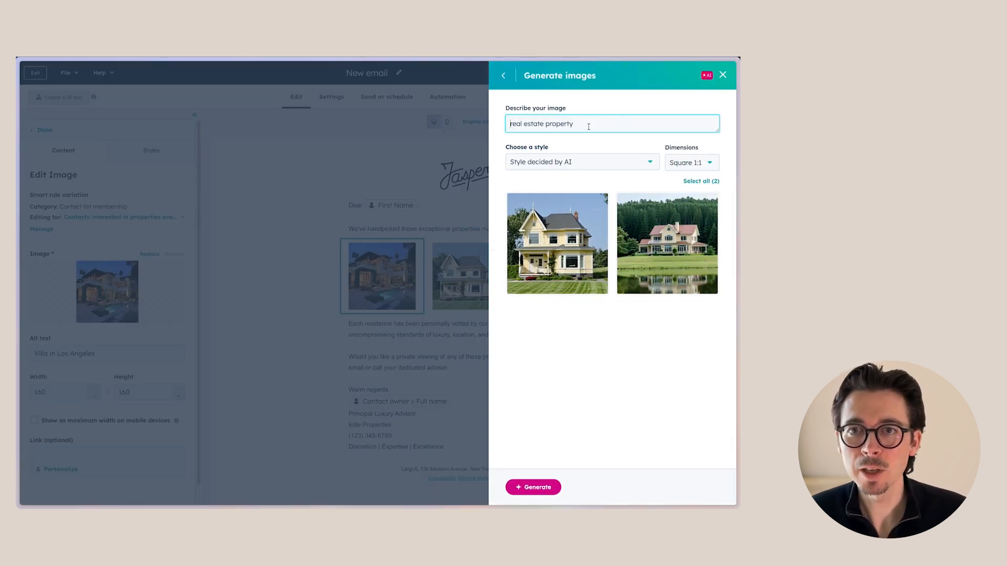
text(expensive )
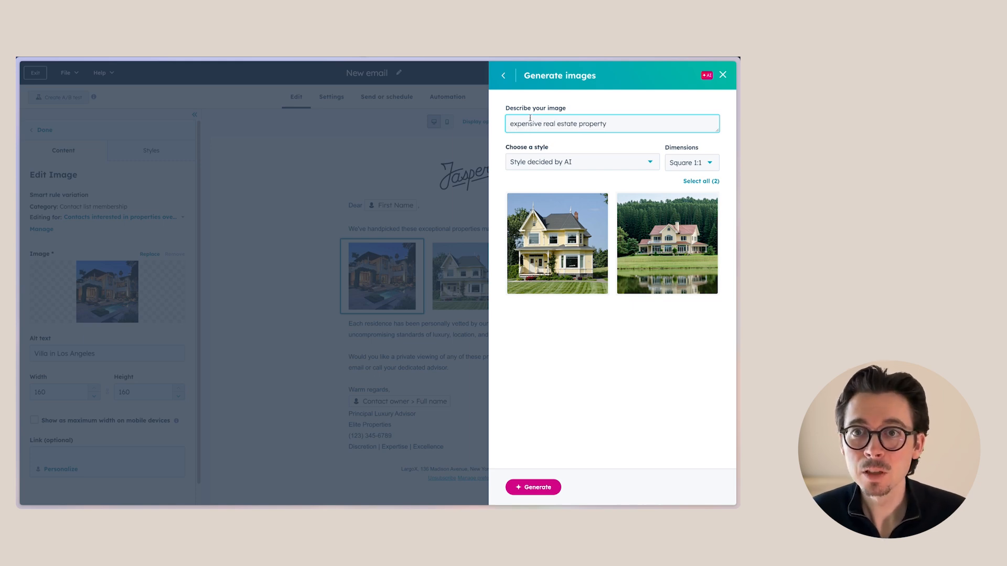
text(luxury)
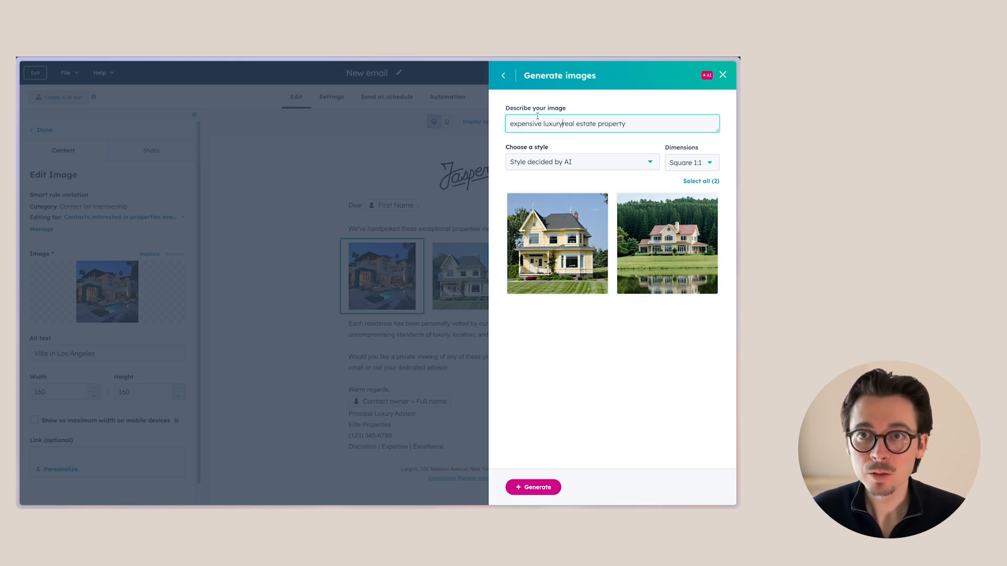
click(519, 488)
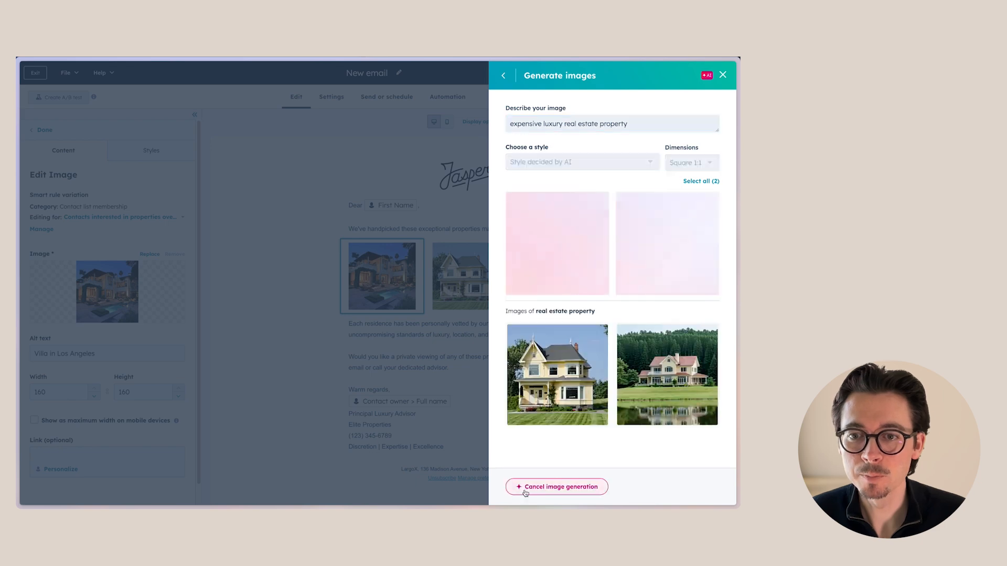
click(667, 244)
click(603, 488)
Add a smart rule to the yellow house image based on contact list membership for contacts interested in properties over 1MM
click(474, 272)
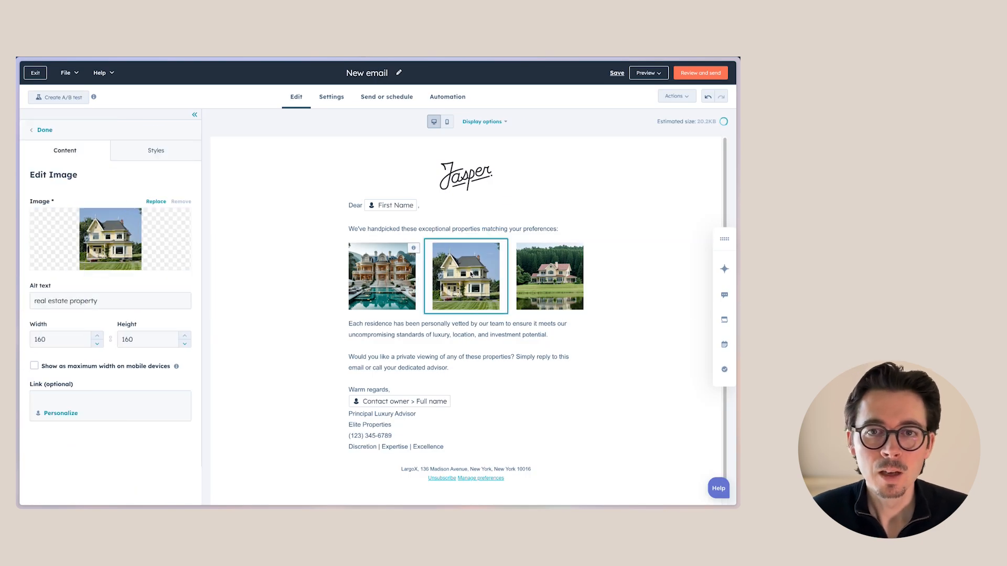
click(291, 265)
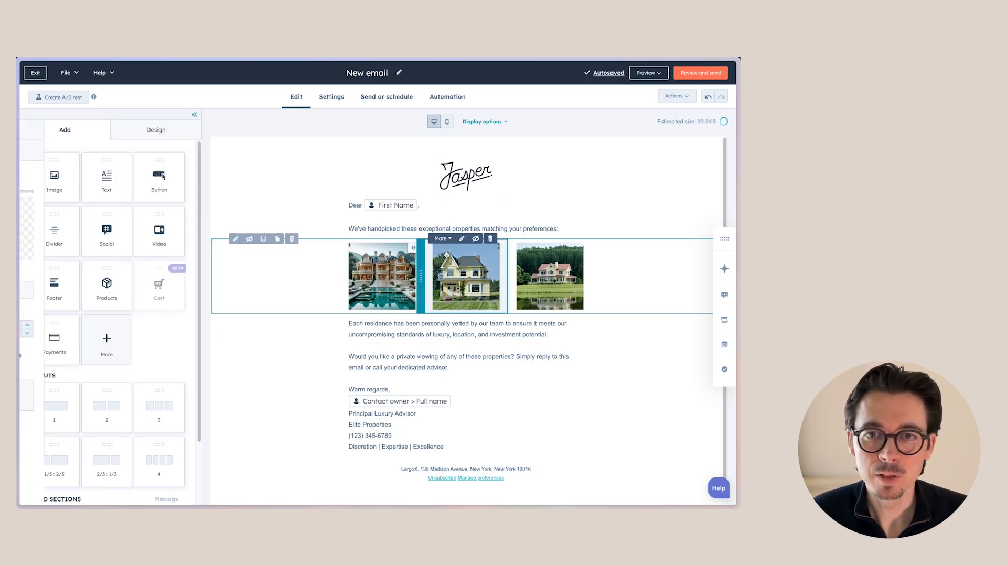
click(442, 239)
click(455, 275)
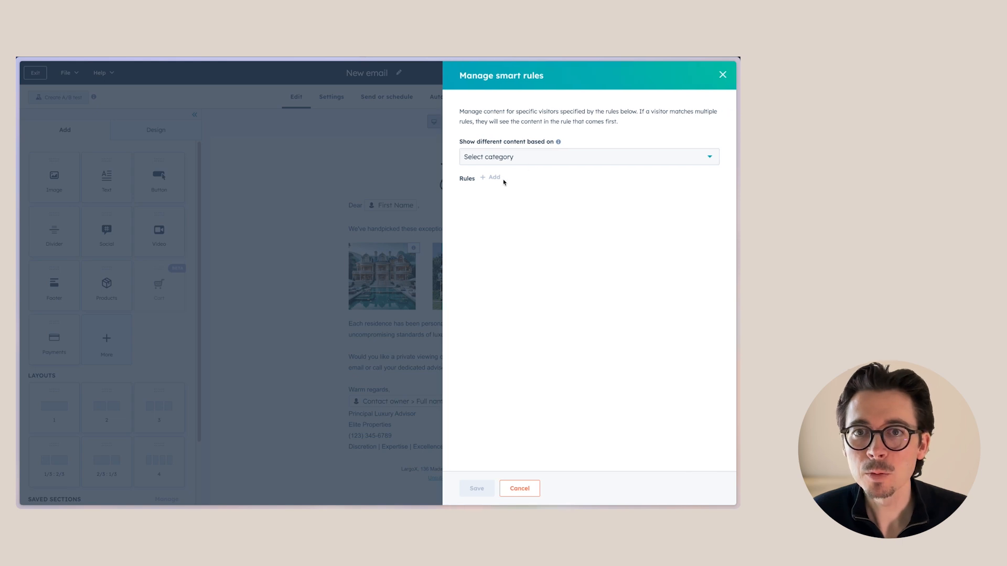
click(499, 160)
click(519, 178)
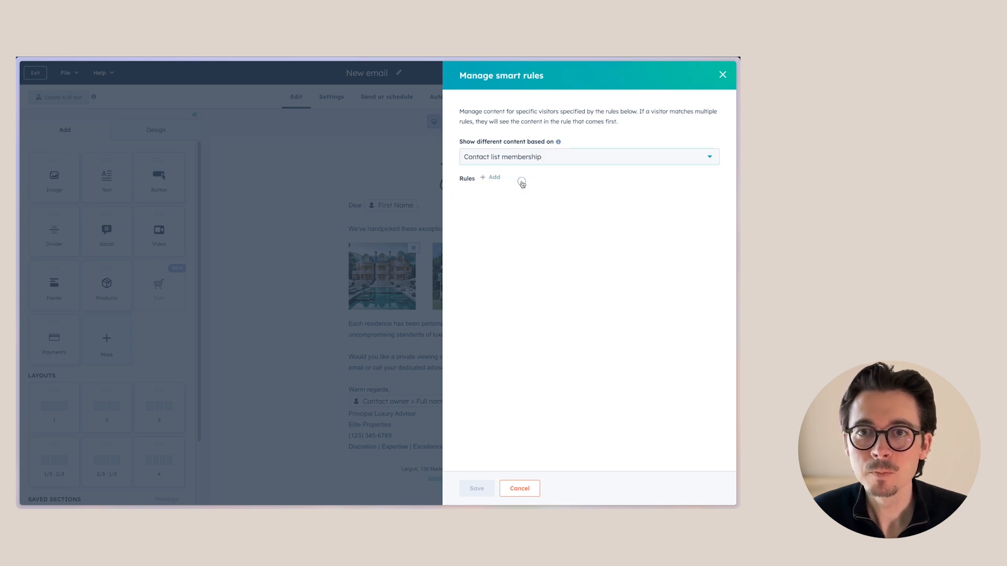
click(493, 179)
click(496, 196)
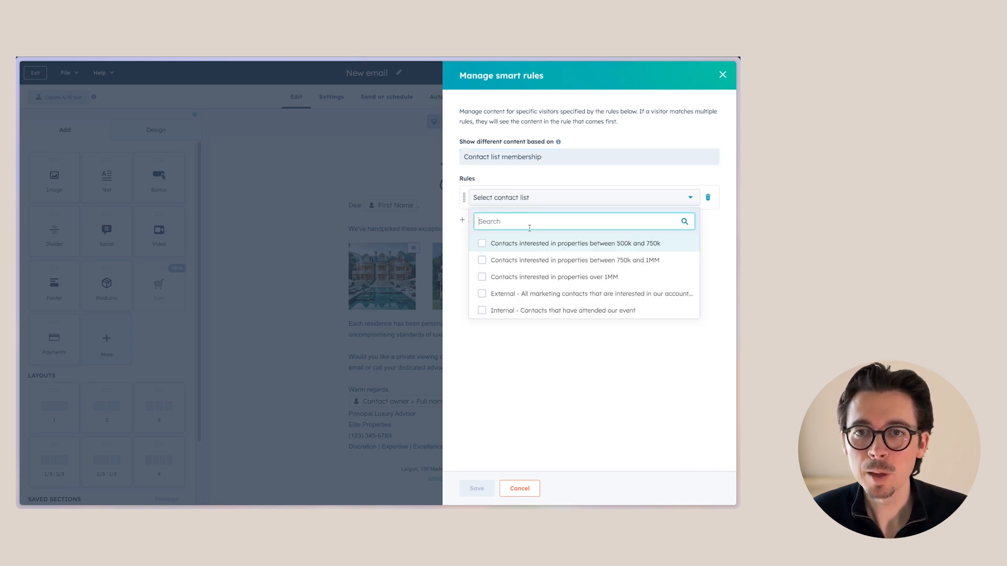
click(482, 278)
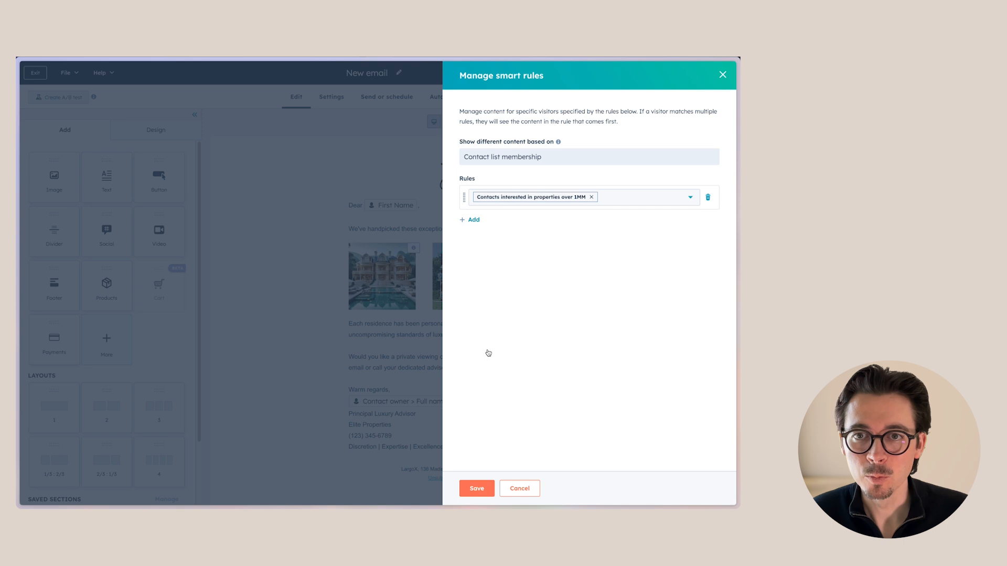
Add rules for the 750k–1MM and 500k–750k contact lists to the yellow house image's smart rules
click(474, 220)
click(531, 231)
click(482, 290)
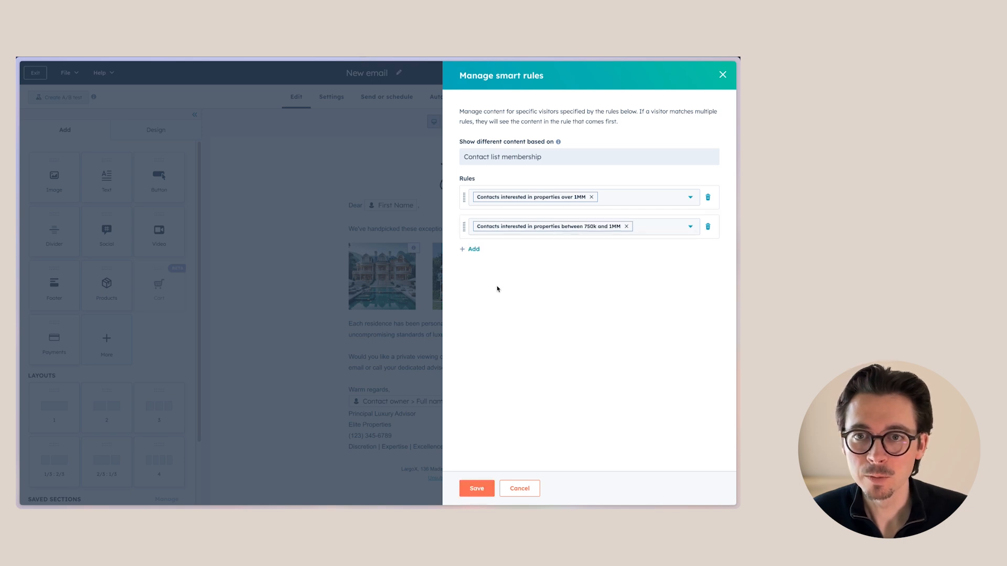
click(472, 249)
click(485, 257)
click(482, 302)
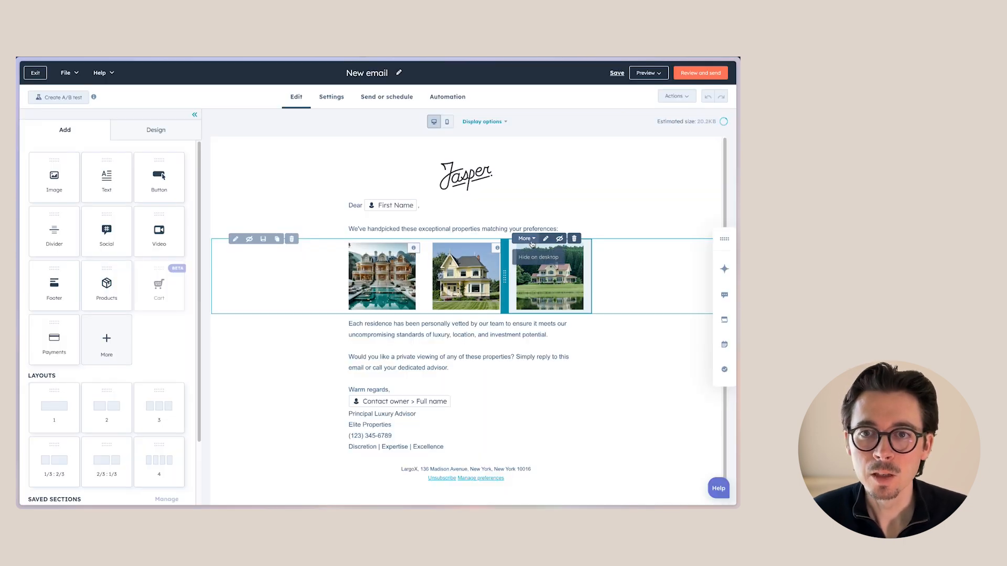
Add contact-list-membership smart rules to the pink house image for the over 1MM and 750k–1MM lists, then save
click(538, 276)
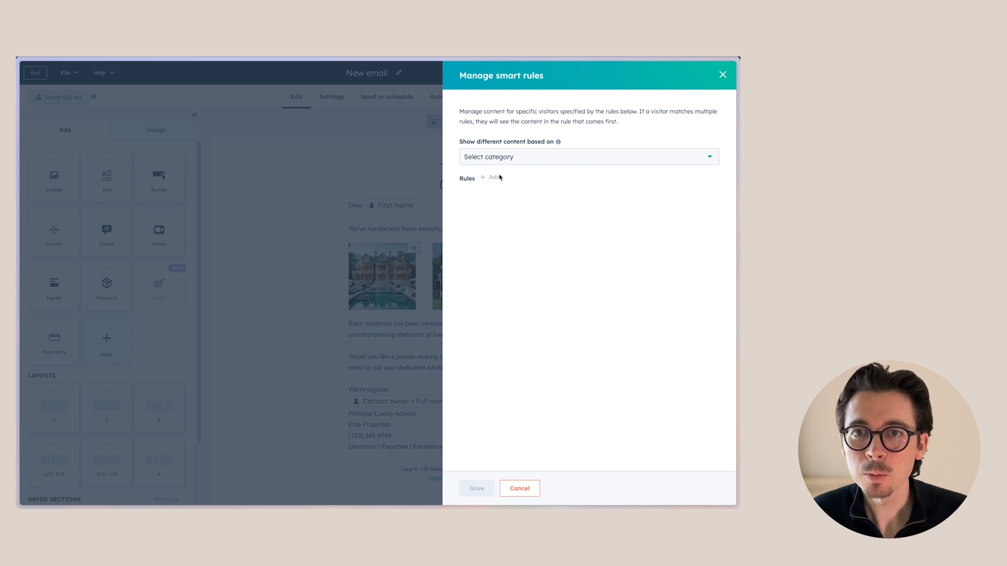
click(502, 157)
click(501, 196)
click(501, 197)
click(486, 276)
click(471, 220)
click(487, 226)
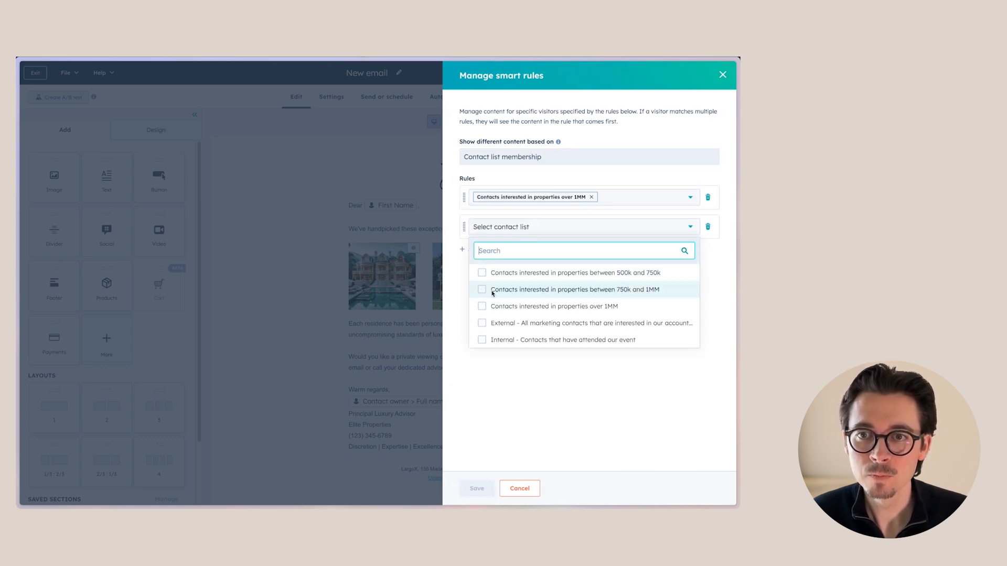
click(492, 290)
click(473, 249)
click(478, 255)
click(492, 337)
click(490, 487)
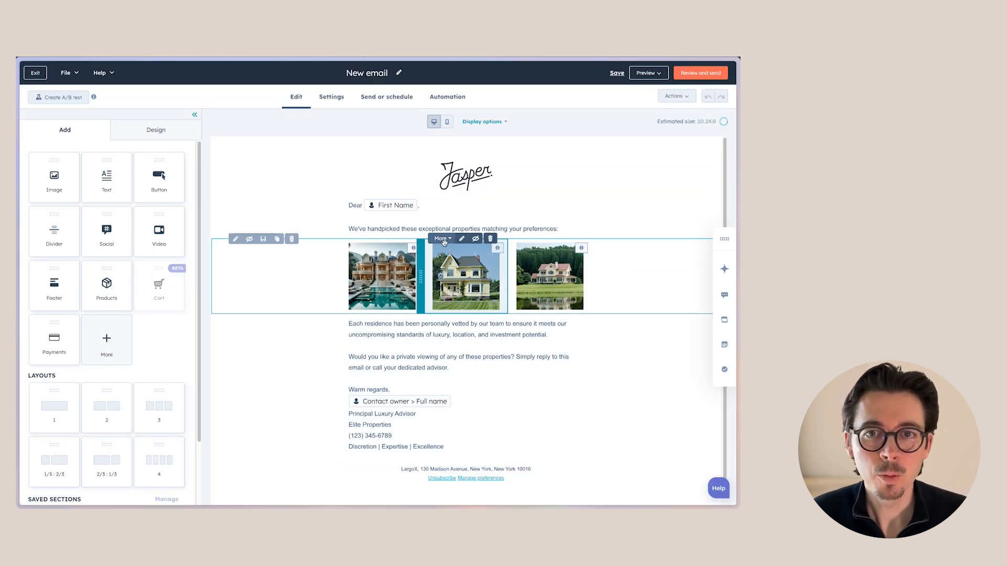
For the yellow house's over 1MM variation, replace the image with an AI image generated from "expensive luxury real estate property"
click(380, 268)
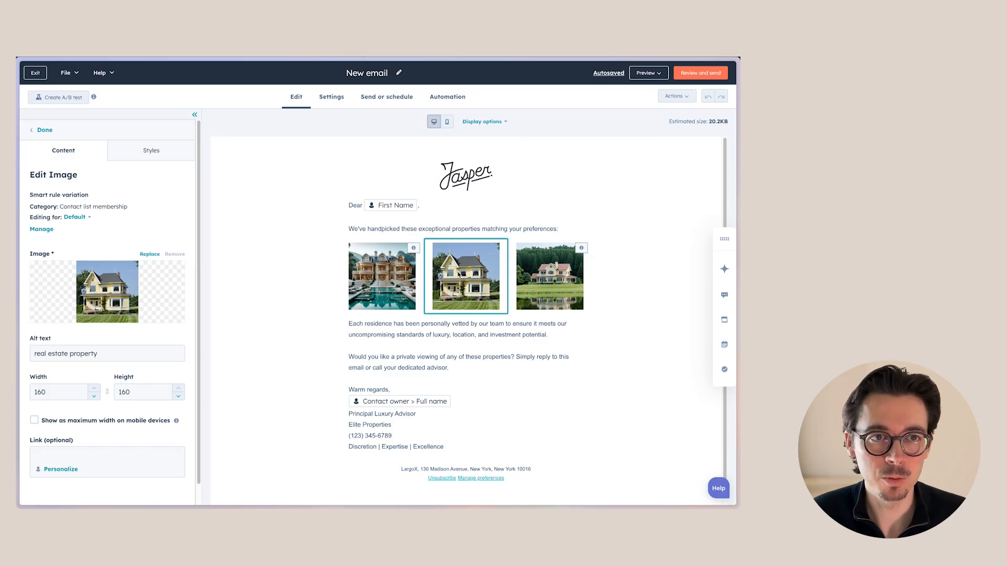
click(86, 217)
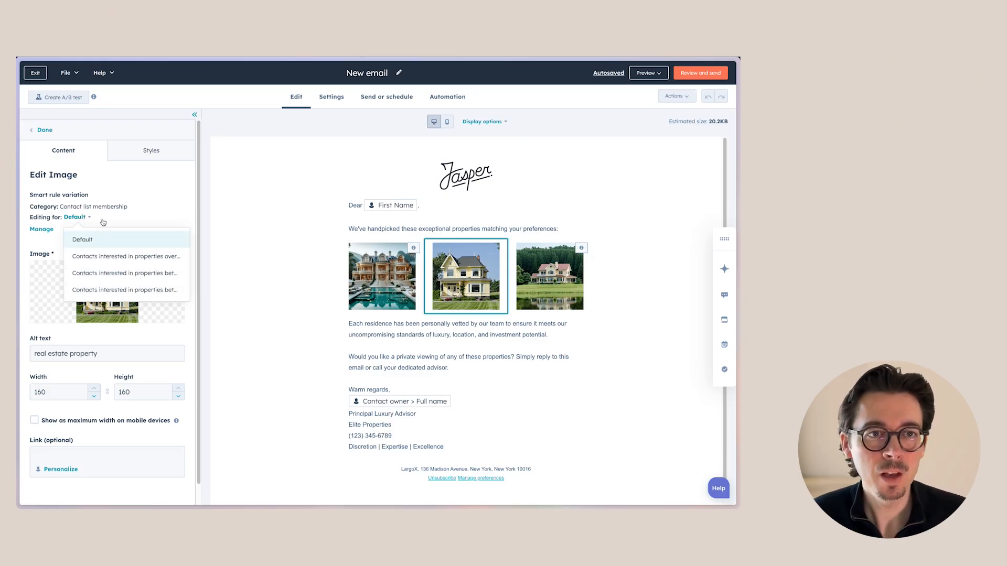
click(112, 257)
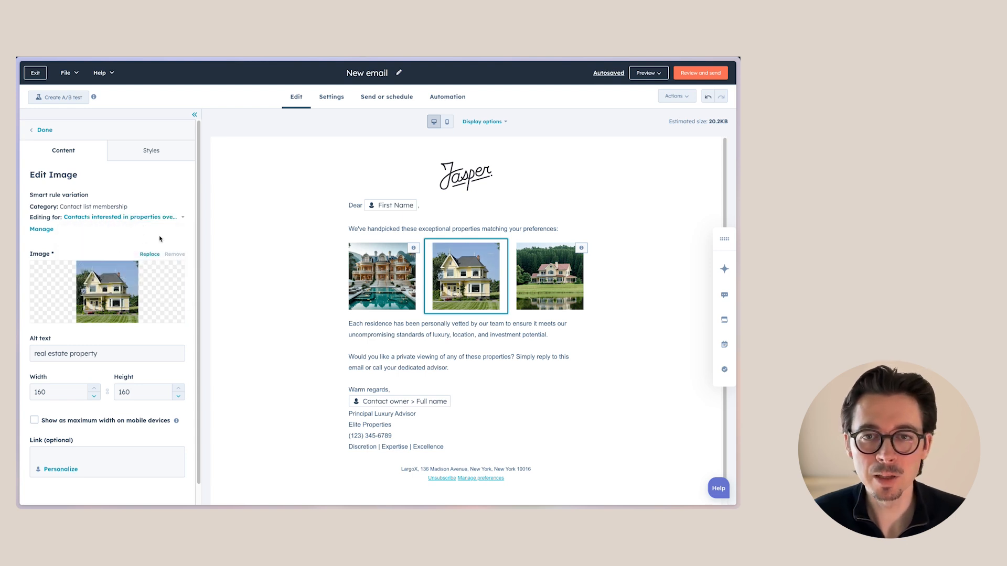
click(149, 254)
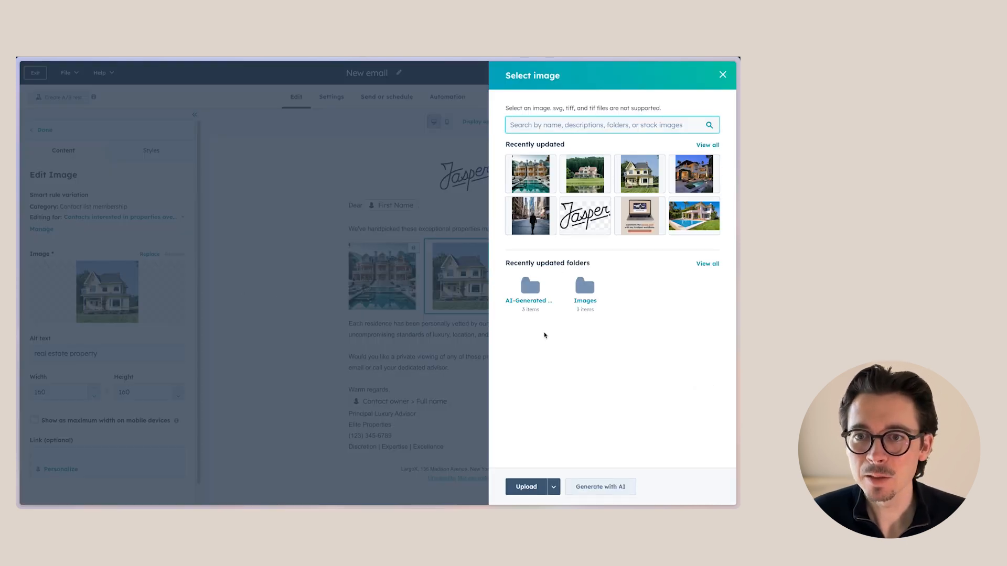
click(601, 486)
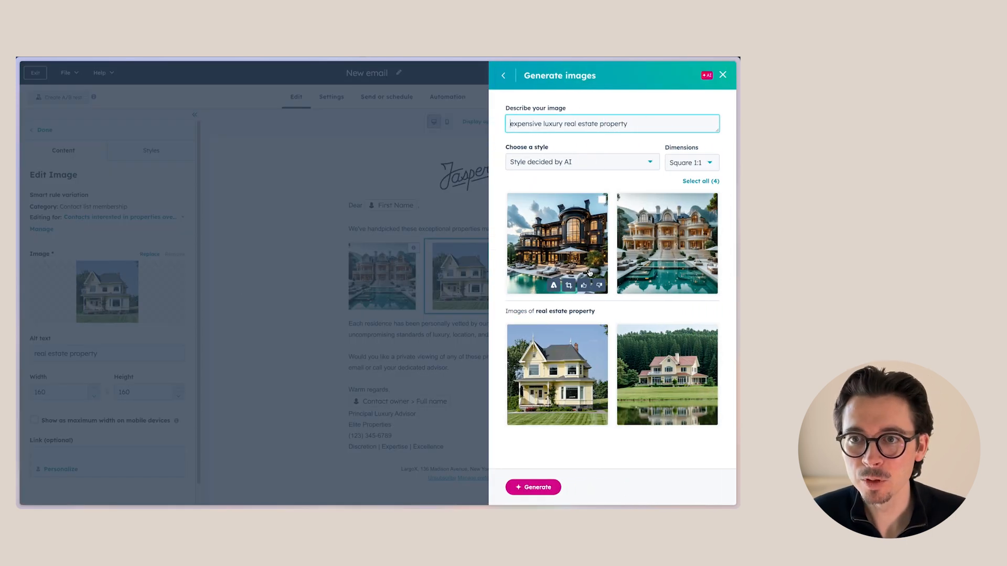
click(572, 241)
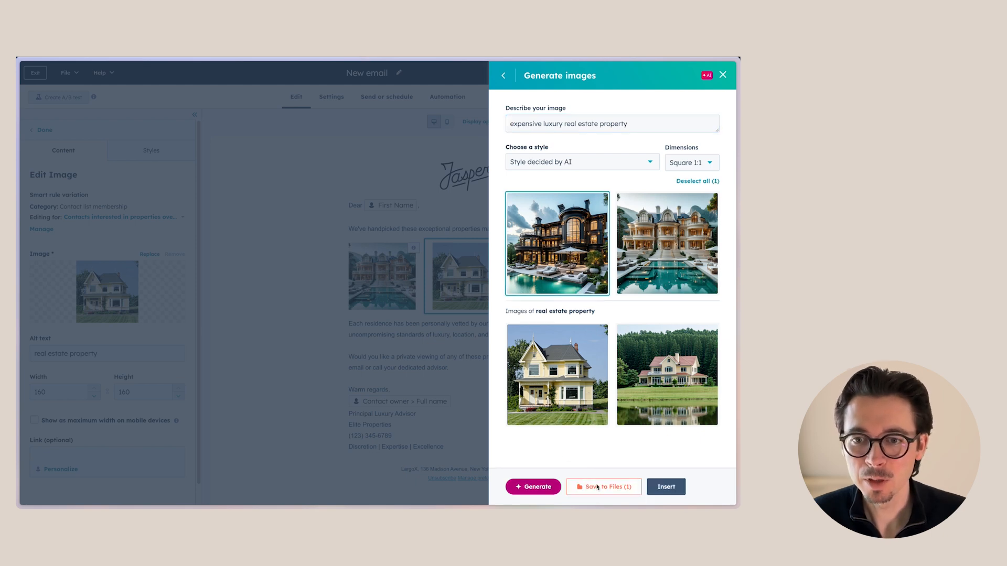
click(659, 487)
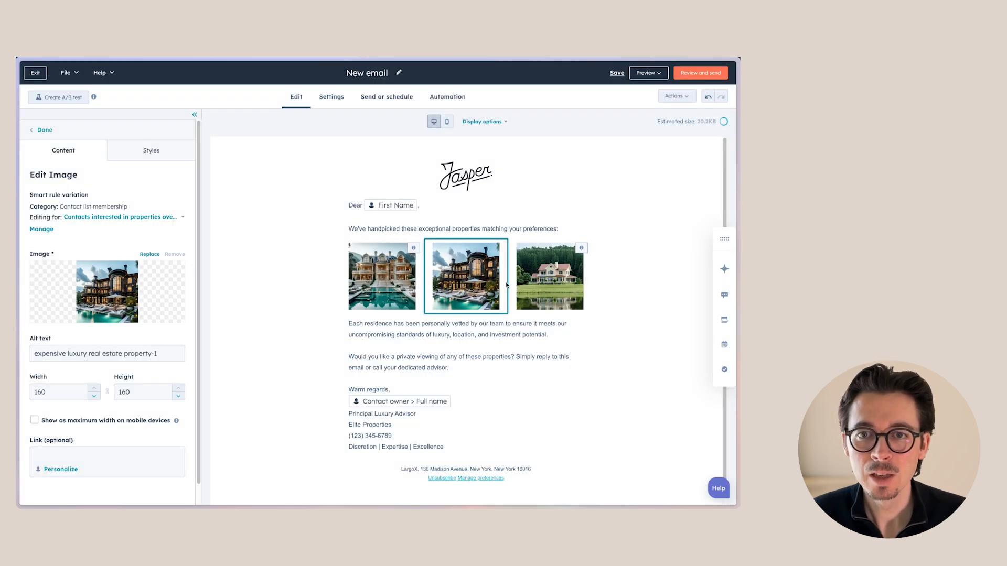
Review the villa image's default, over 1MM and 750k–1MM variations
click(292, 280)
click(367, 270)
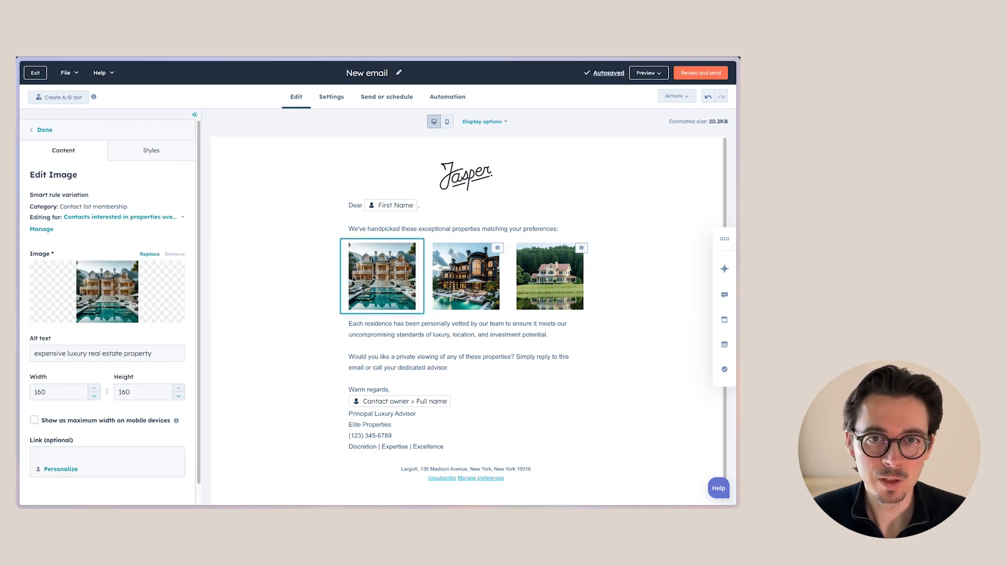
click(163, 220)
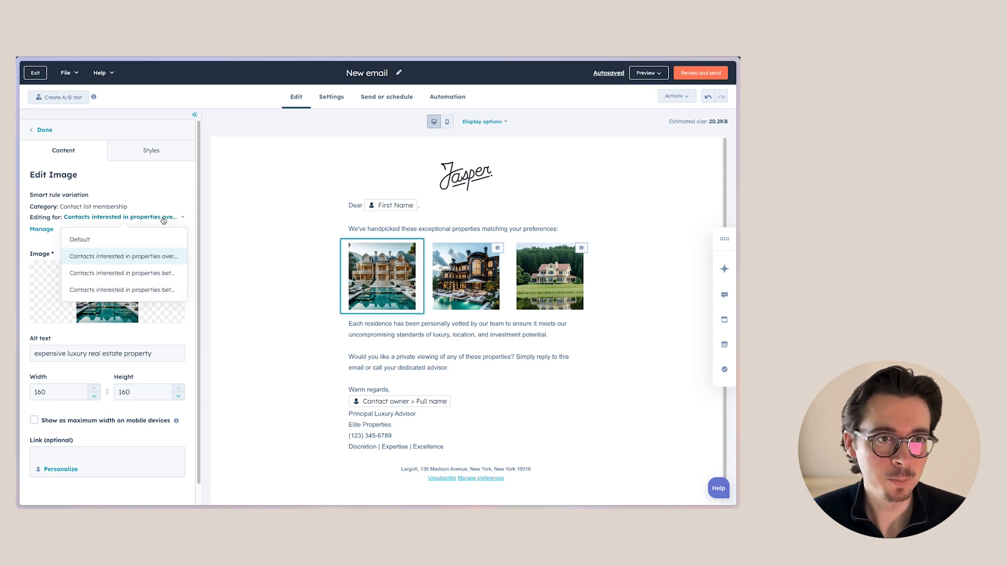
click(182, 242)
click(89, 217)
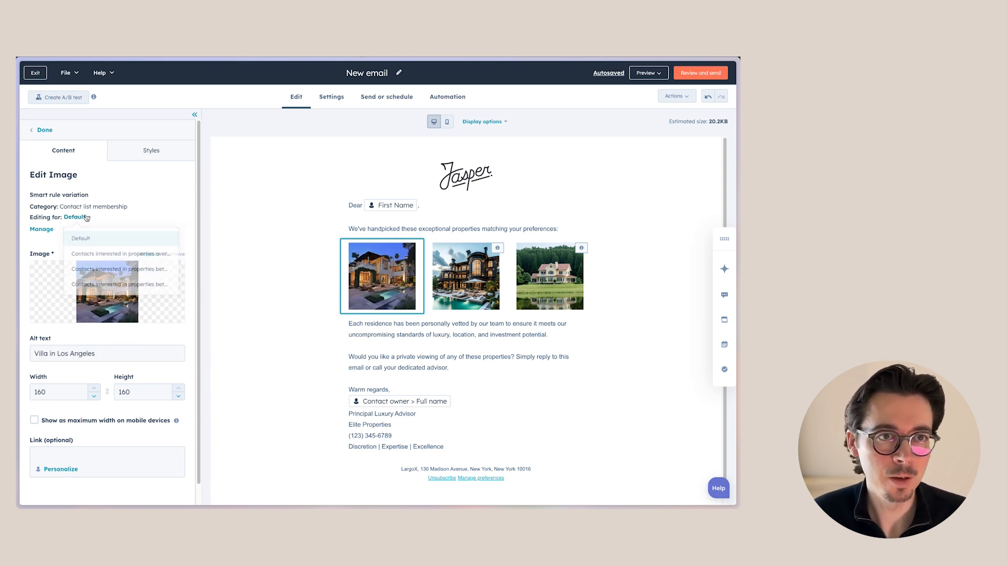
click(118, 257)
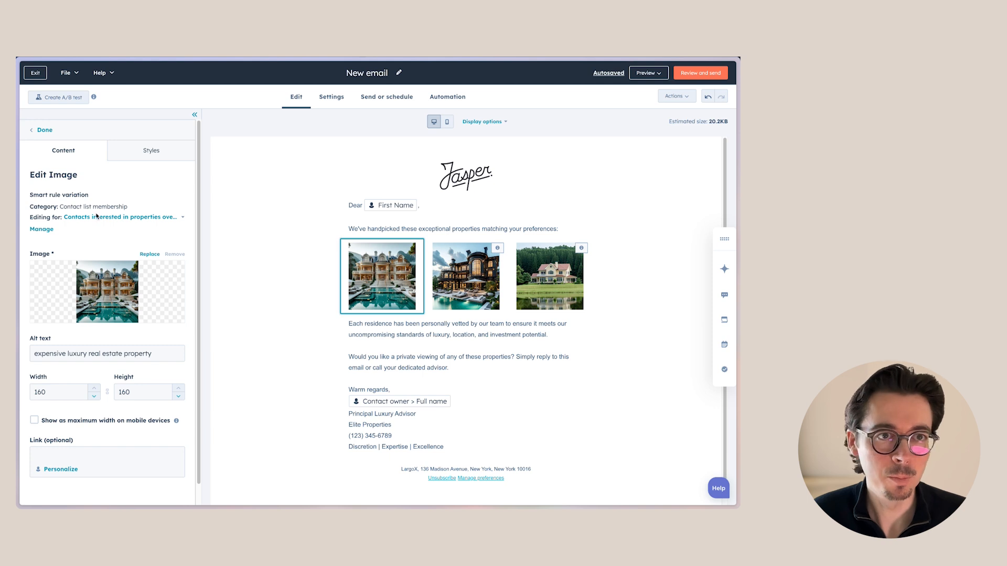
click(97, 215)
click(126, 270)
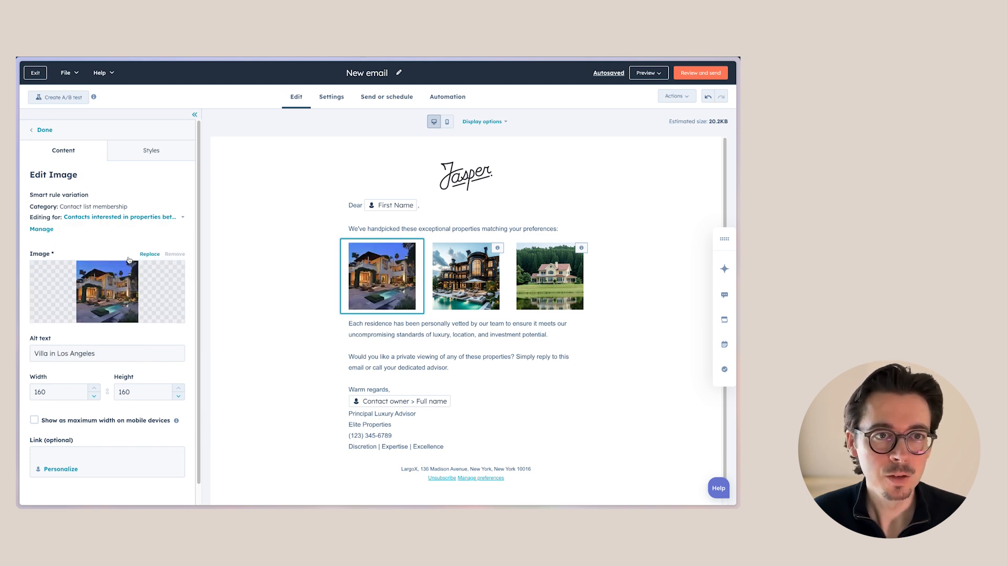
click(131, 217)
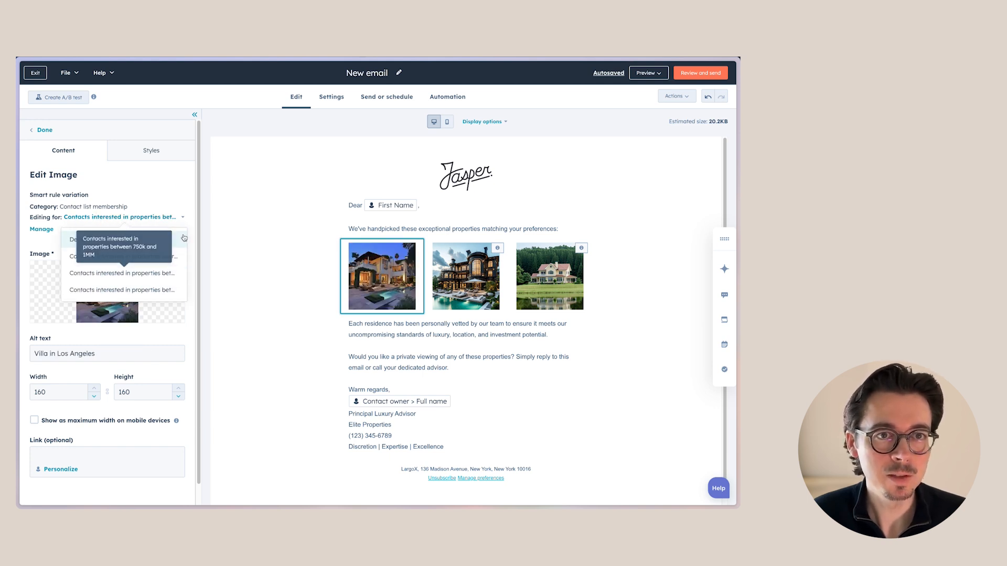
click(212, 217)
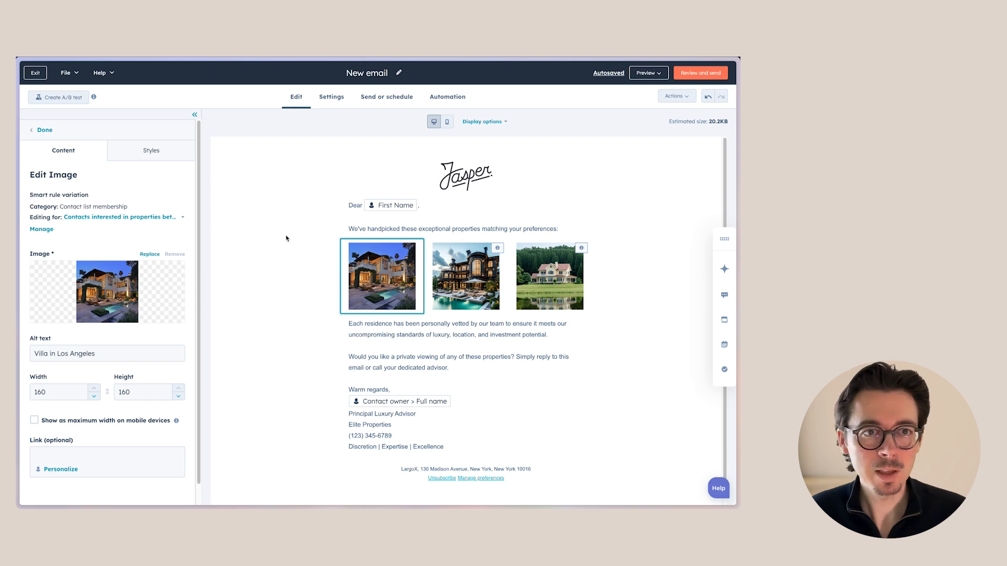
click(154, 217)
click(212, 231)
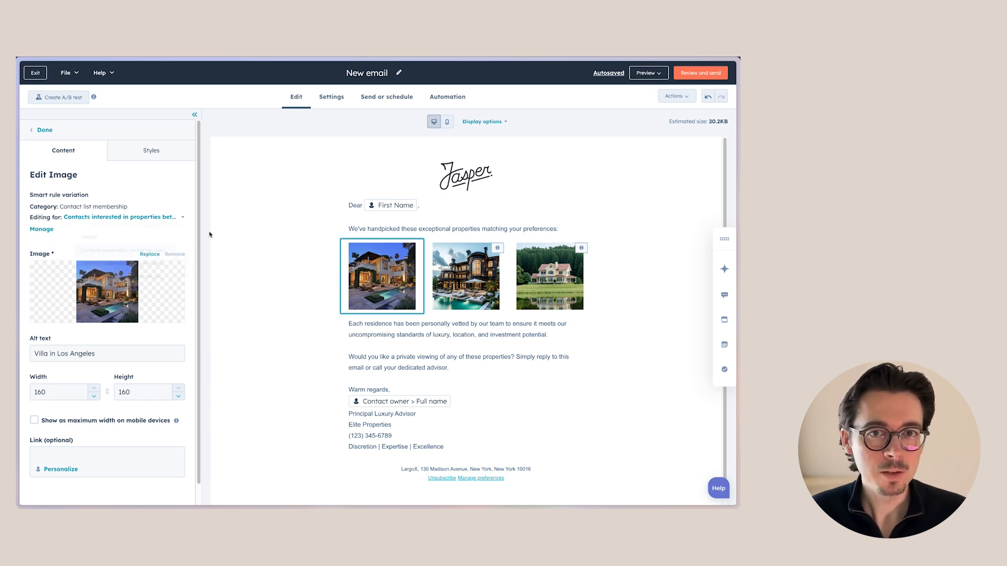
For the villa's 750k–1MM variation, replace the image with an AI image generated from "expensive real estate property"
click(149, 254)
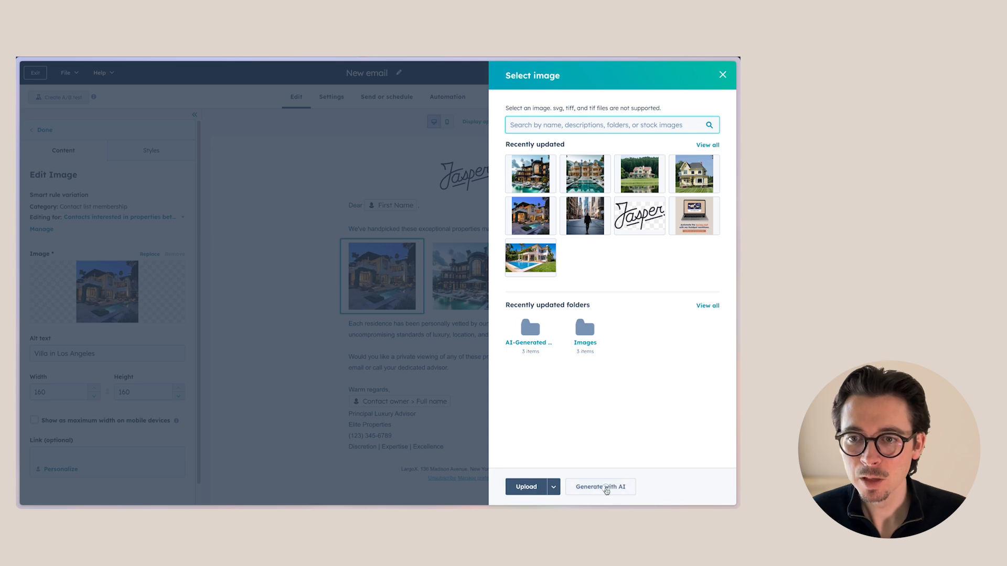
click(606, 487)
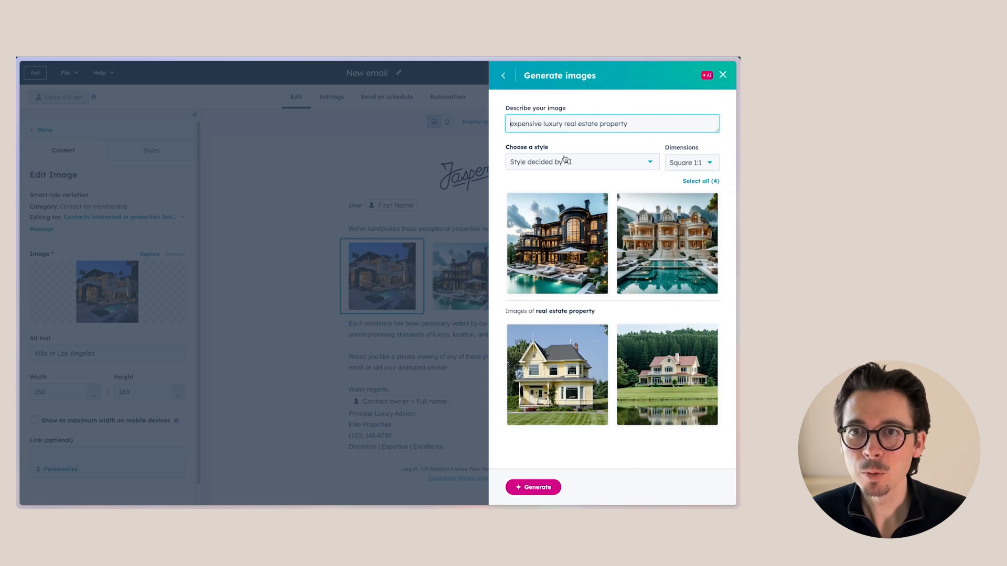
double_click(530, 123)
key(BackSpace)
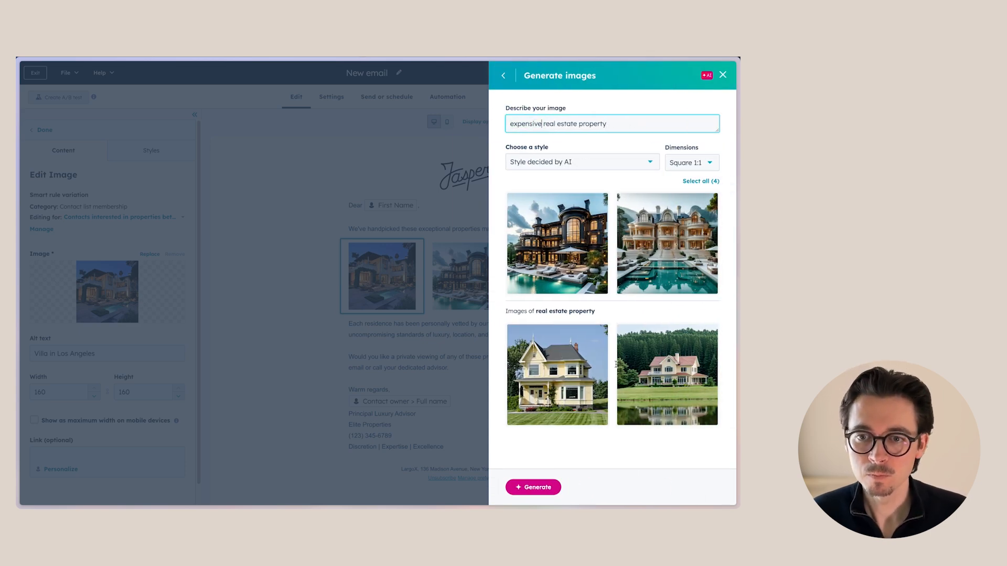
click(533, 487)
click(662, 241)
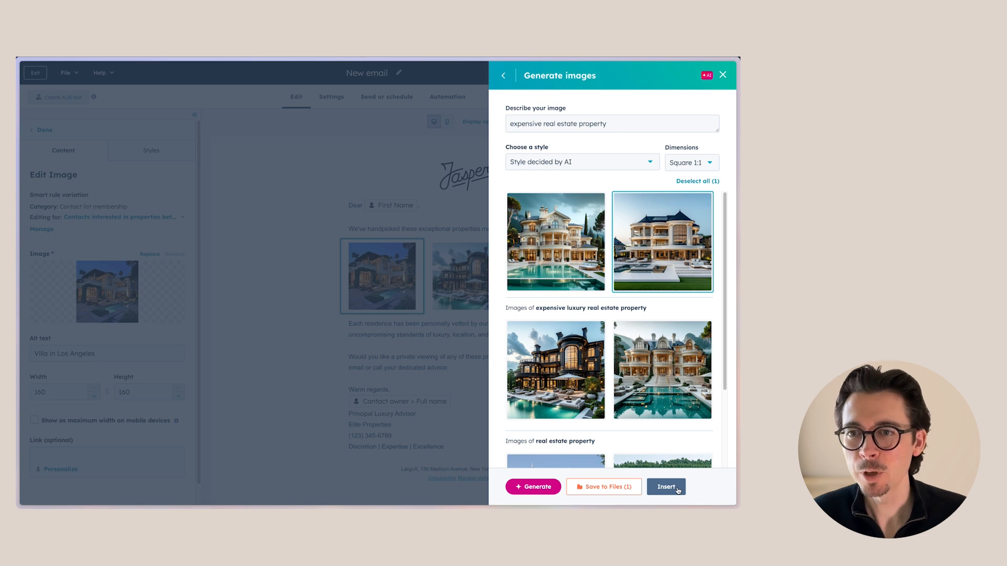
click(666, 487)
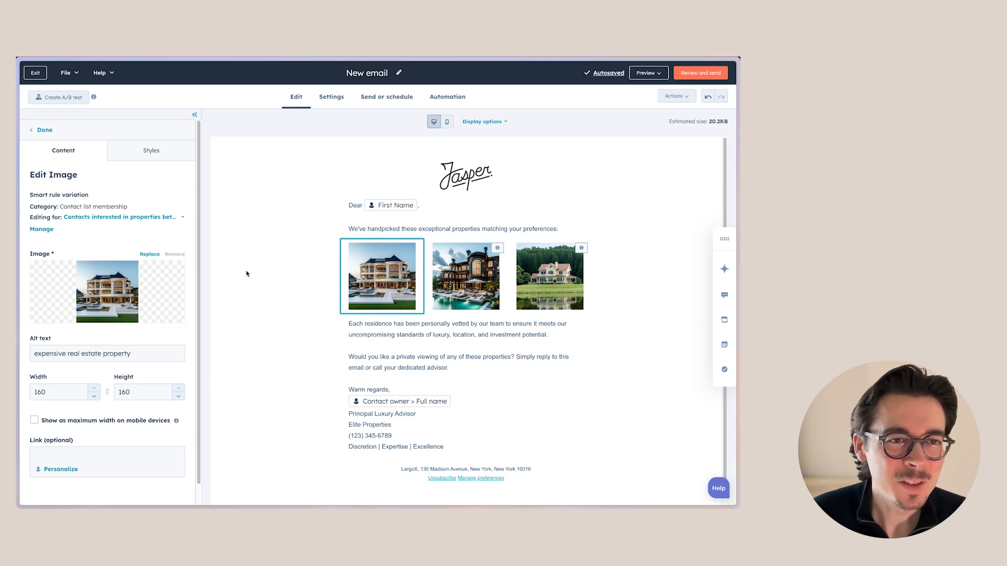
click(171, 217)
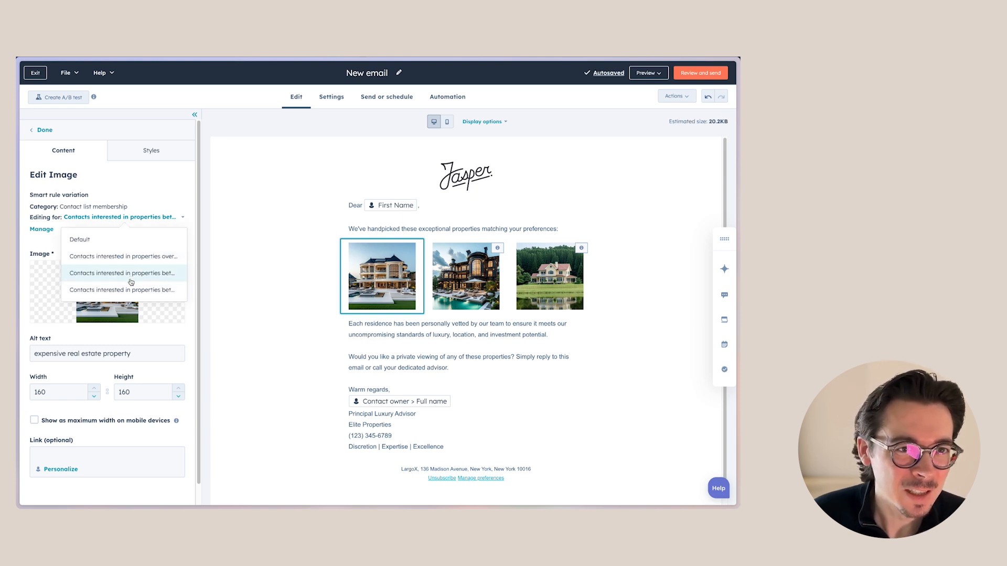
click(120, 265)
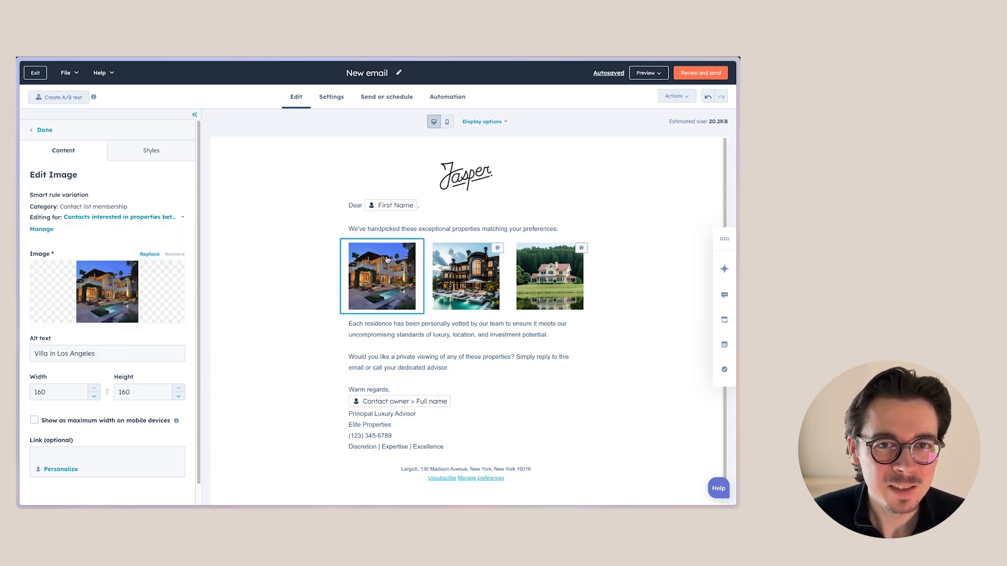
click(150, 253)
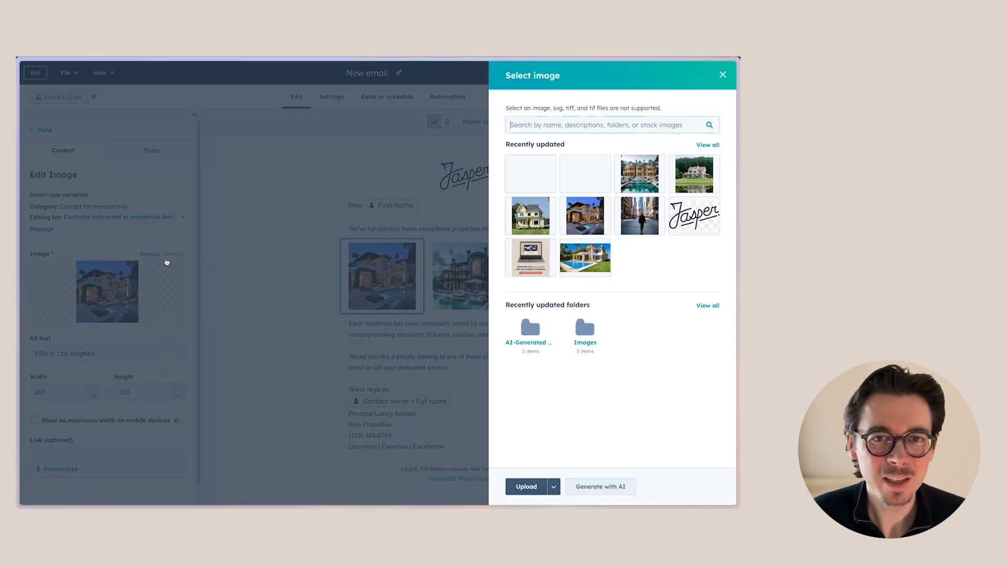
click(723, 74)
For the villa's 500k–750k variation, replace the image with an AI image generated from "expensive real estate property for 750k"
click(168, 217)
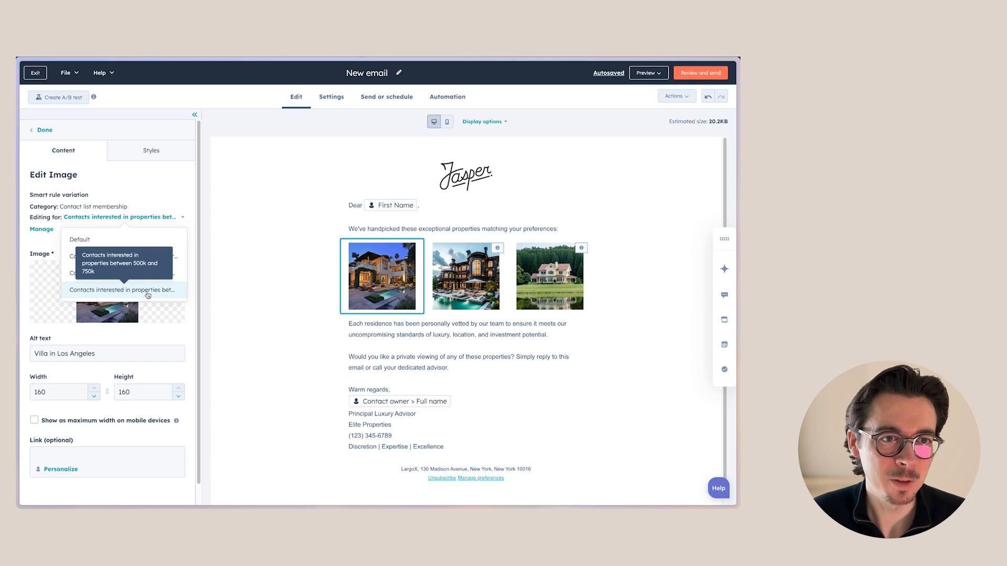
click(148, 294)
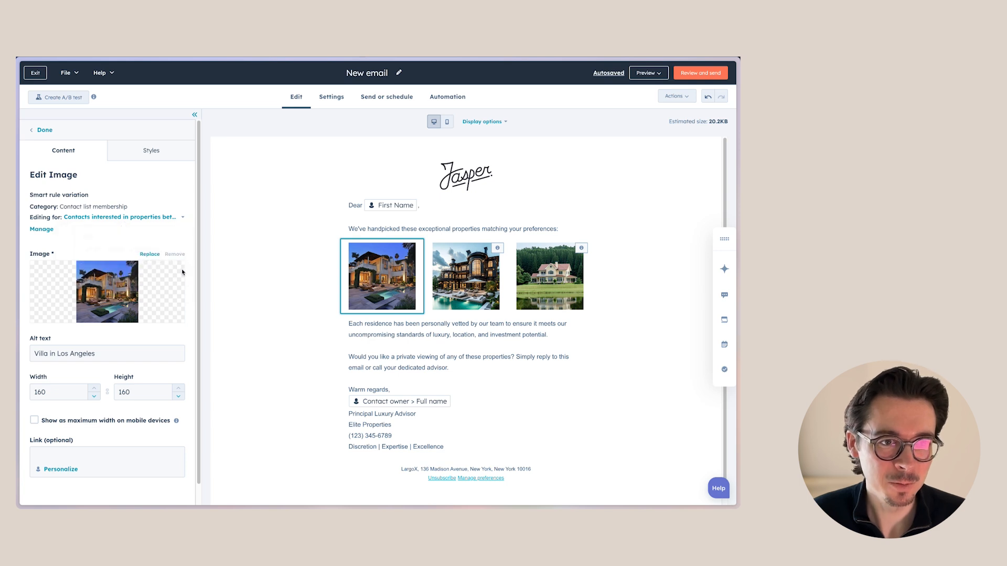
click(150, 254)
click(600, 489)
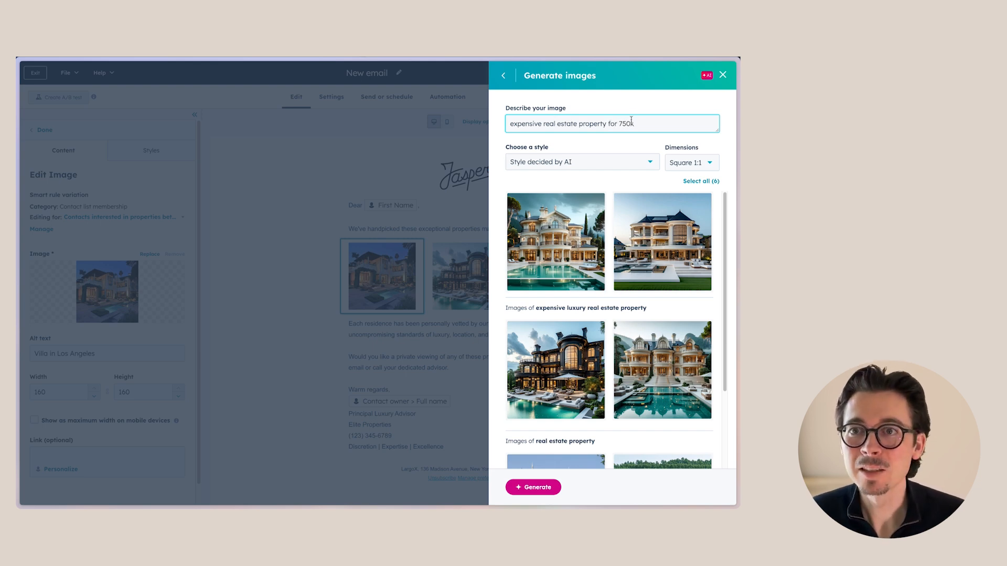
click(548, 490)
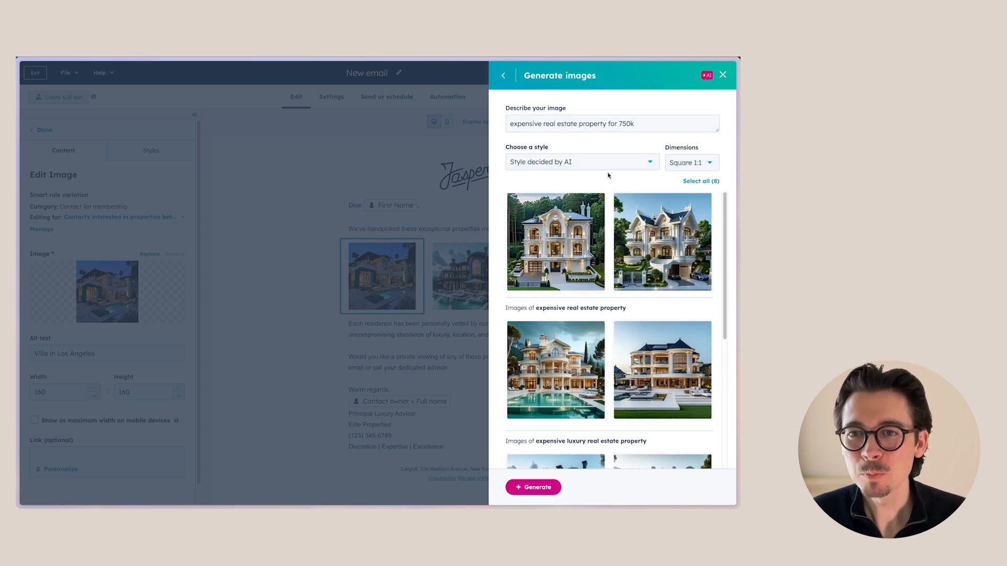
click(560, 240)
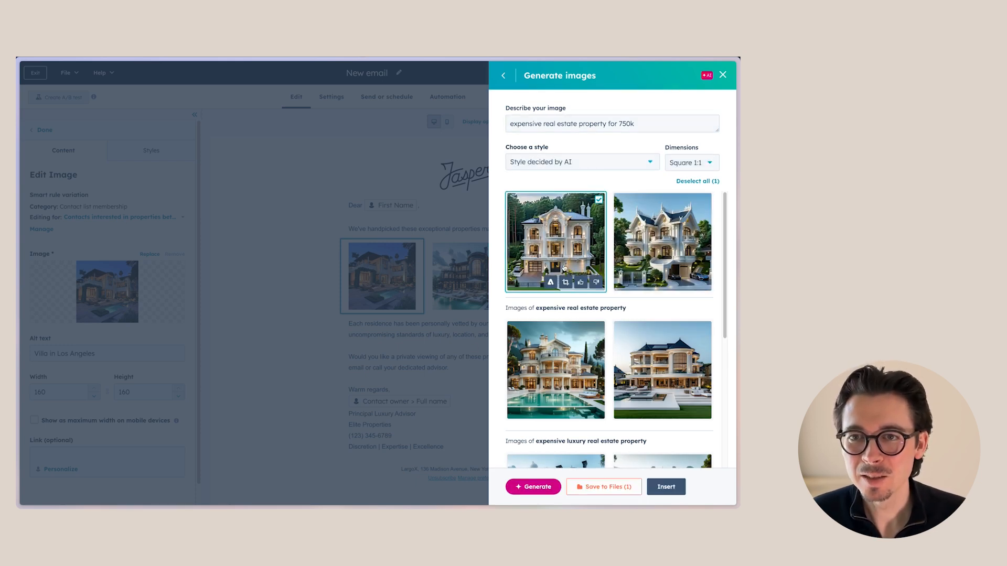
click(660, 489)
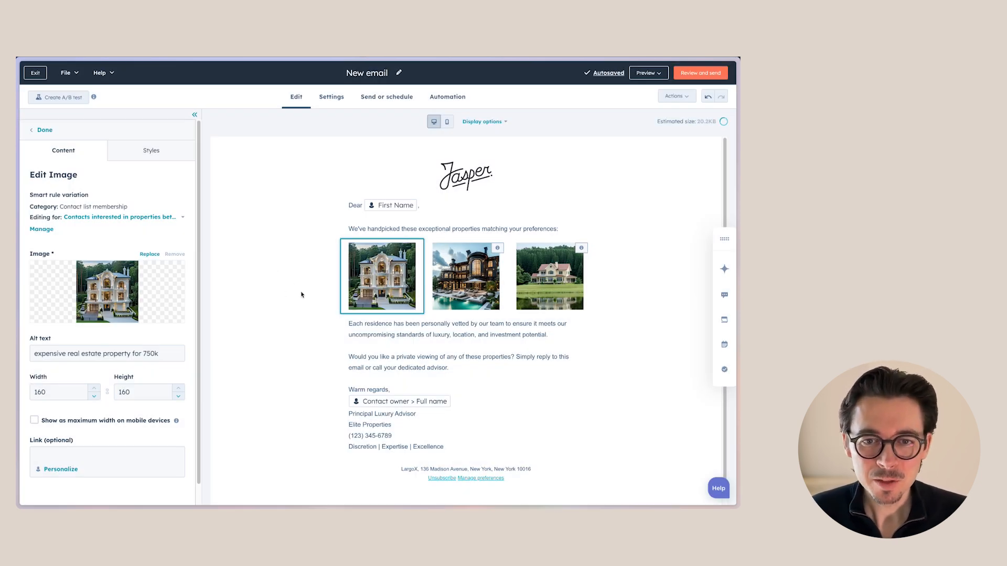
Check the villa image's 750k–1MM variation
click(257, 234)
click(375, 272)
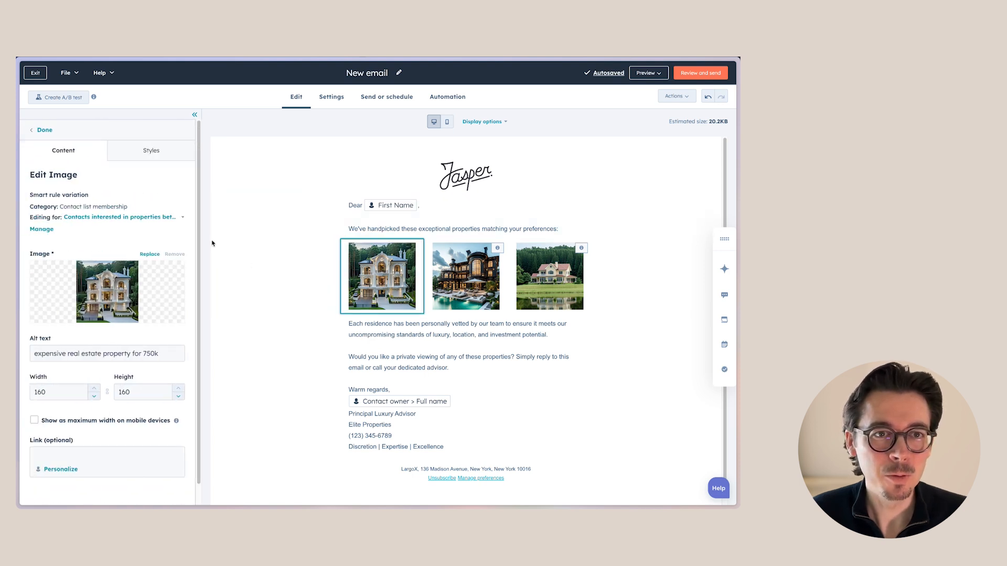
click(160, 217)
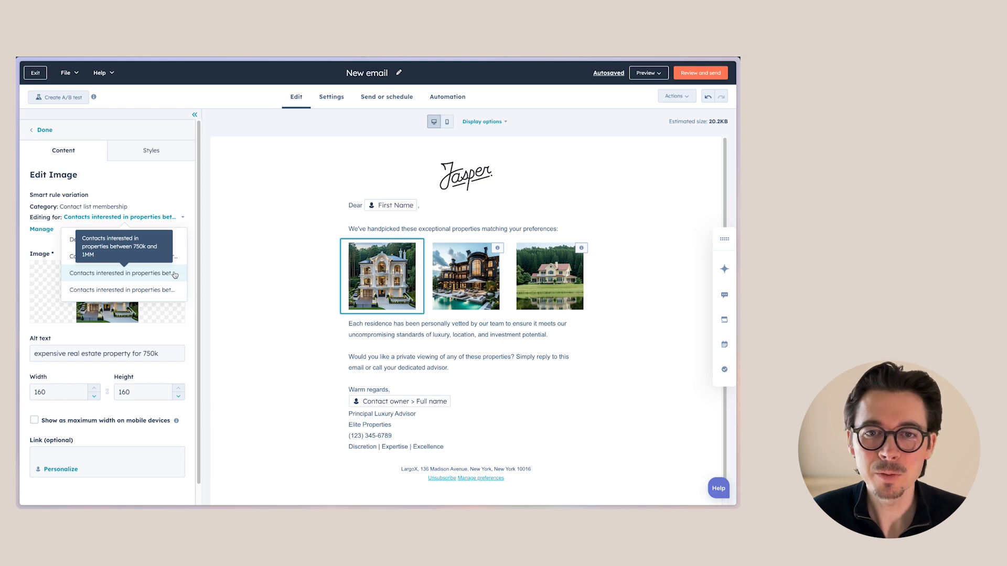
click(175, 273)
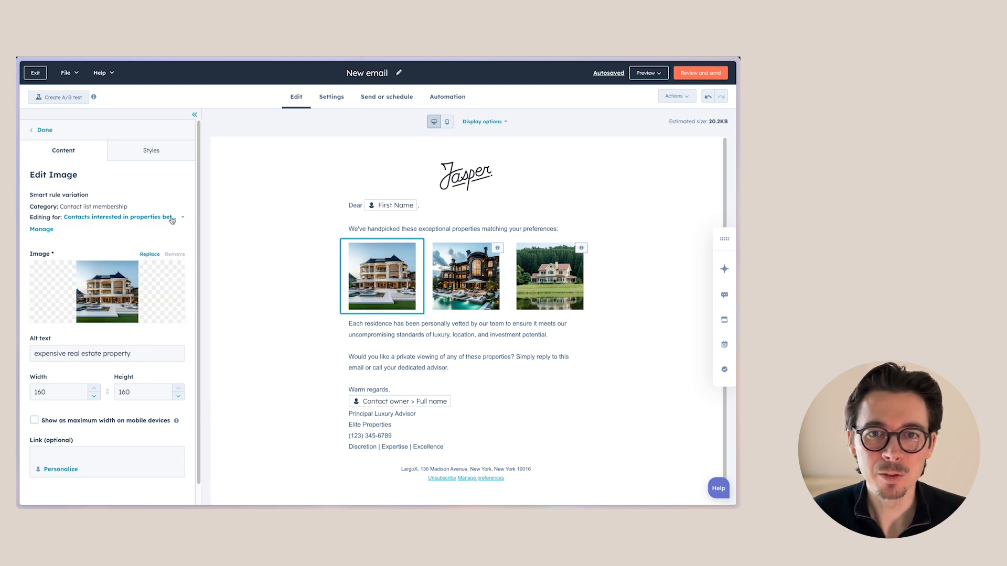
Check the villa image's over 1MM variation and another budget variation
click(173, 218)
click(165, 265)
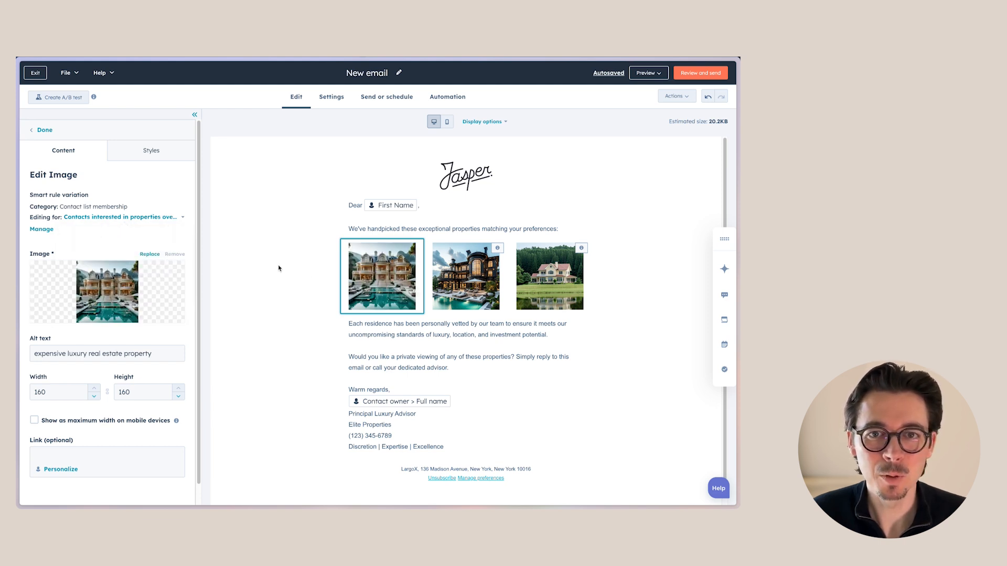
click(161, 218)
click(137, 239)
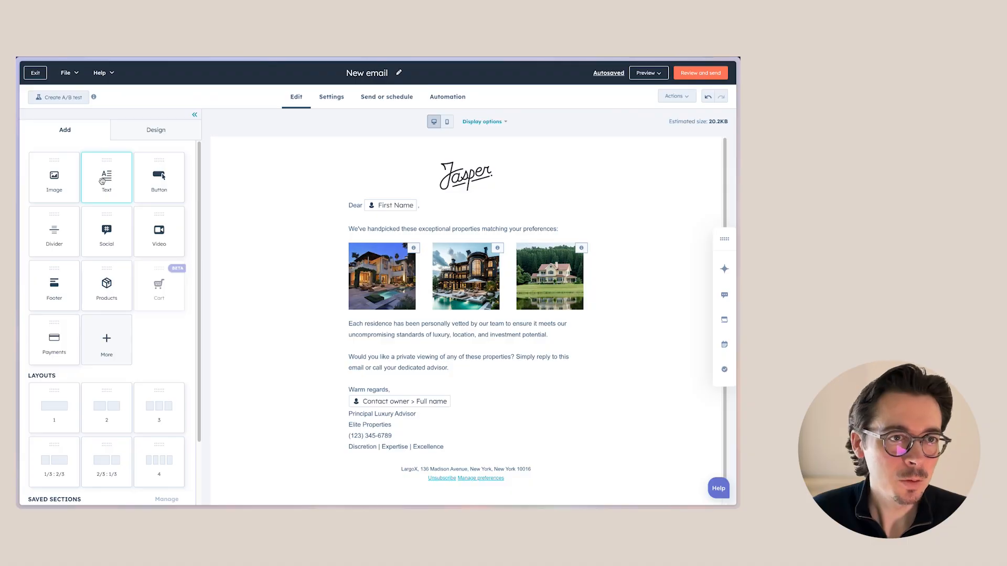
Add a text block beneath the property images and replace its placeholder content with the heading "Property information"
drag(382, 275, 381, 314)
scroll(390, 297, down, 3)
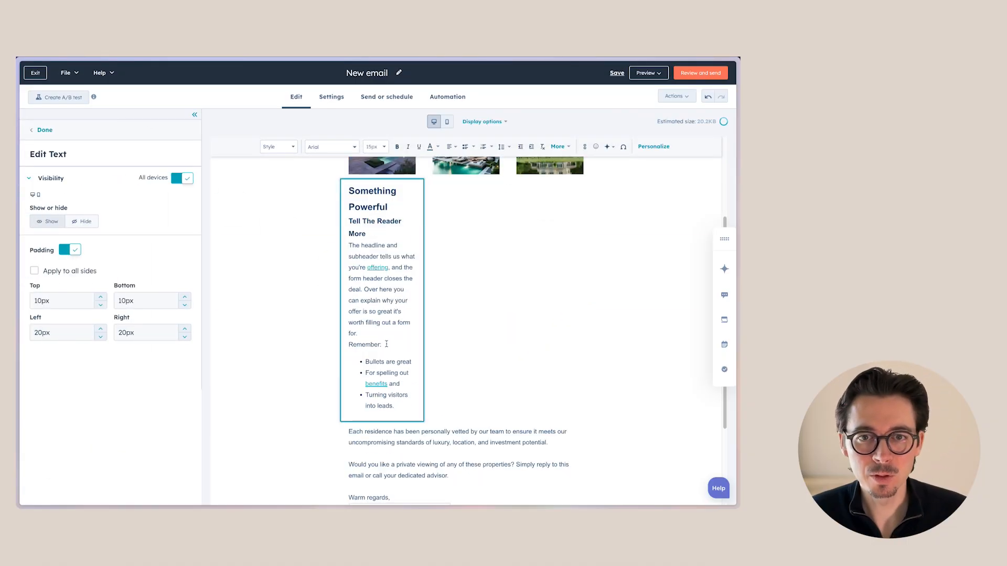
triple_click(391, 296)
key(ctrl+a)
text(P)
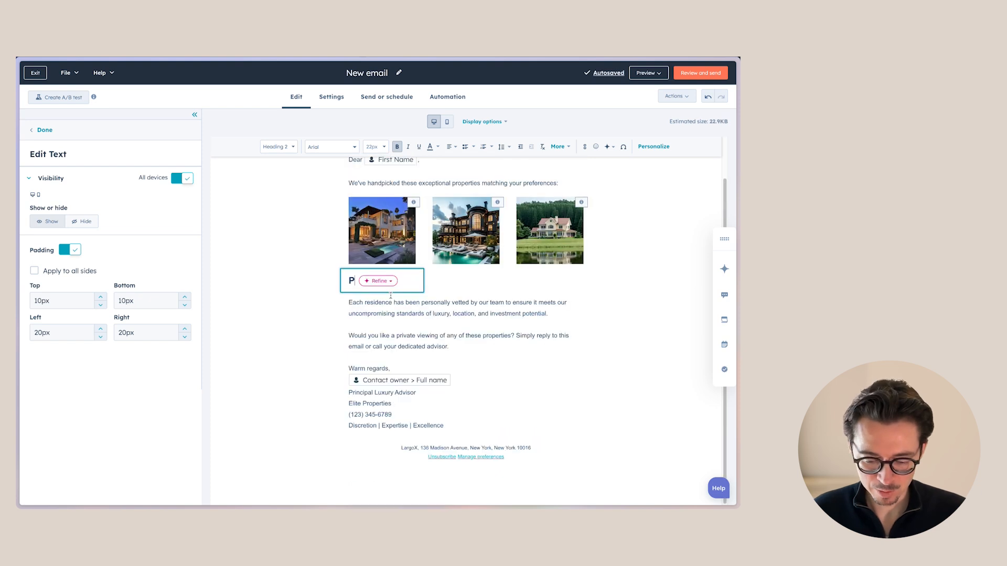
text(roperty infor)
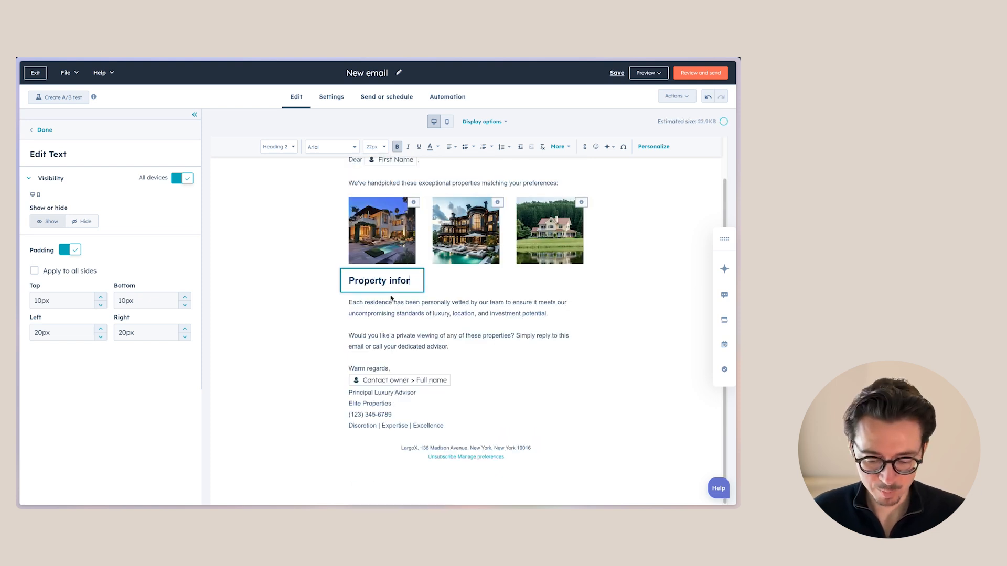
text(maiton)
key(BackSpace)
key(BackSpace)
key(BackSpace)
key(BackSpace)
text(tion)
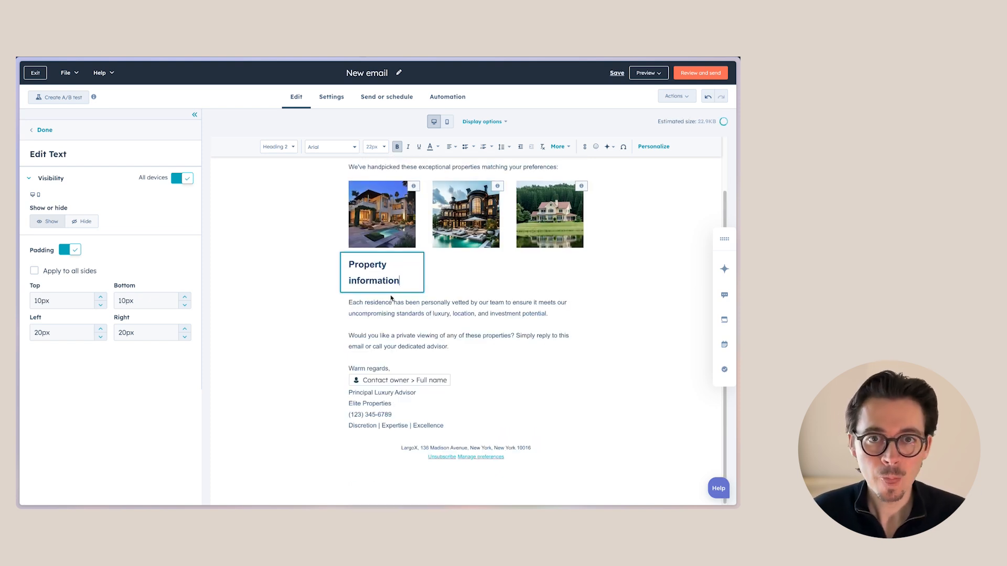
Add a smart rule to the heading based on contact list membership, with a first rule for contacts interested in properties over 1MM
key(Escape)
click(365, 260)
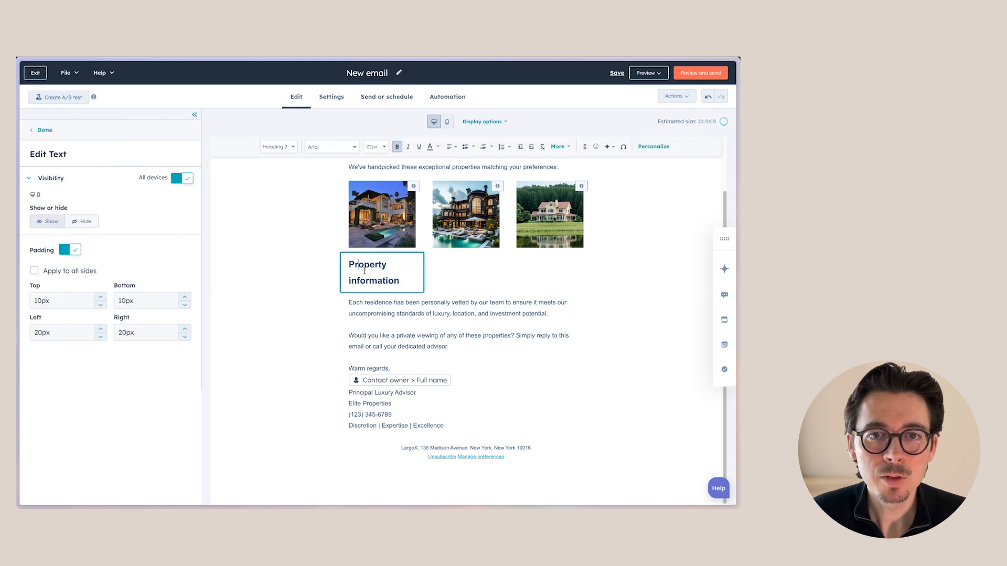
click(445, 283)
click(367, 256)
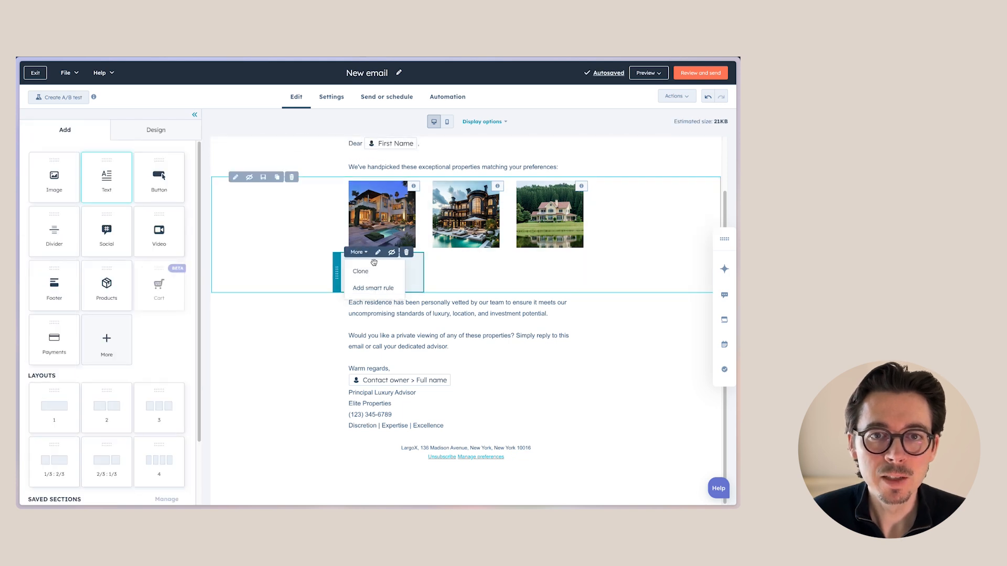
click(375, 293)
click(509, 161)
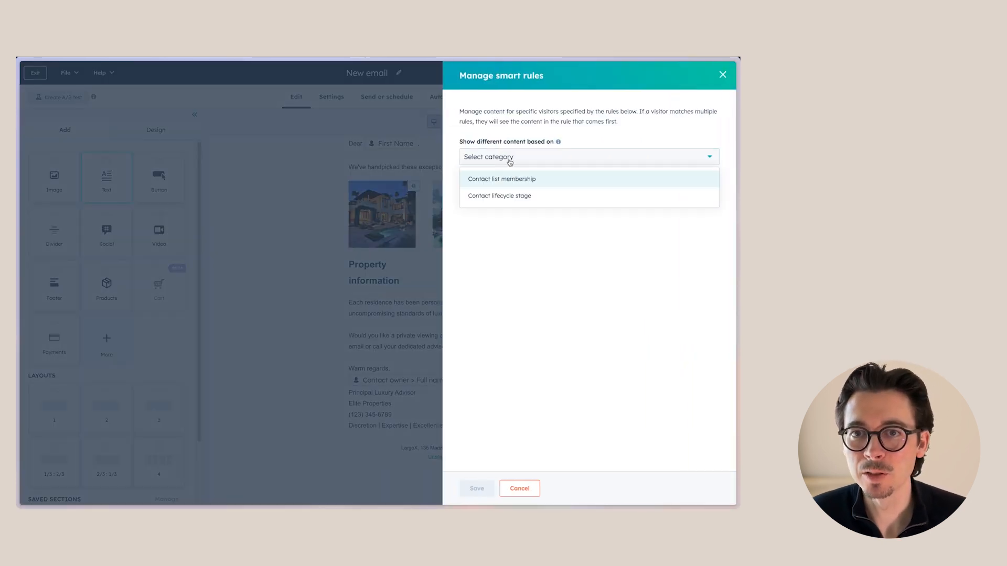
click(514, 181)
click(493, 177)
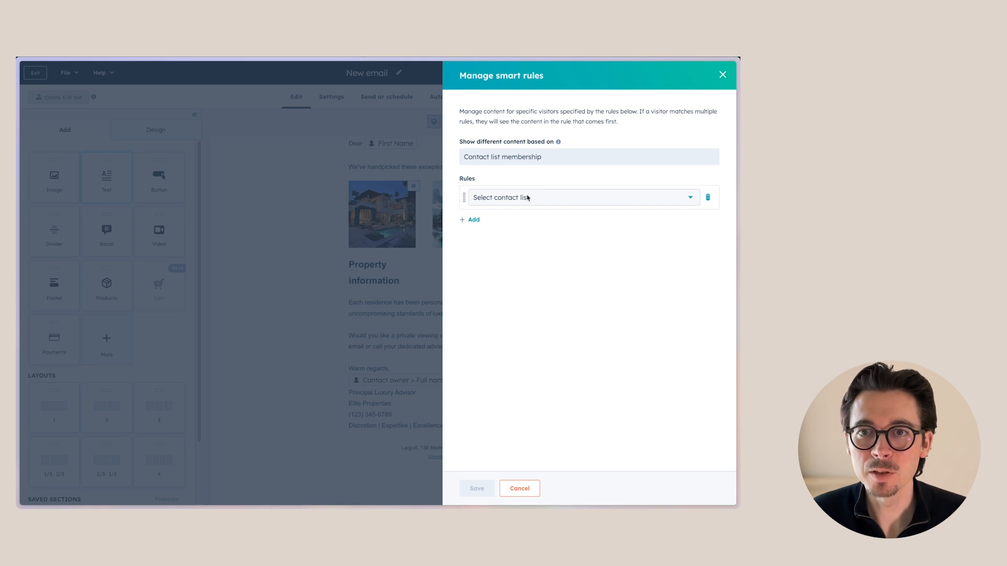
click(528, 198)
click(488, 279)
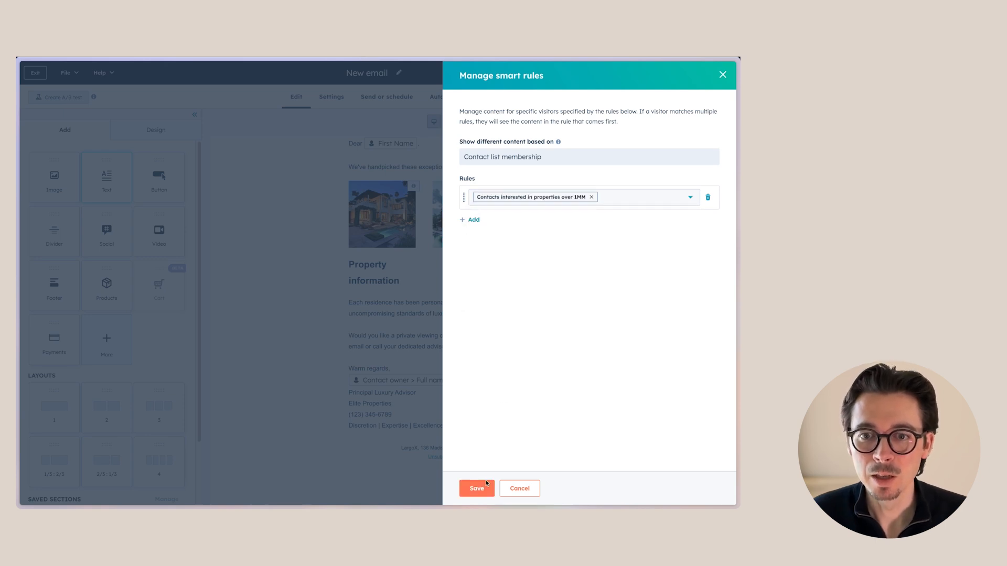
Add rules for the 750k–1MM and 500k–750k contact lists and save the smart rules
click(472, 220)
click(522, 227)
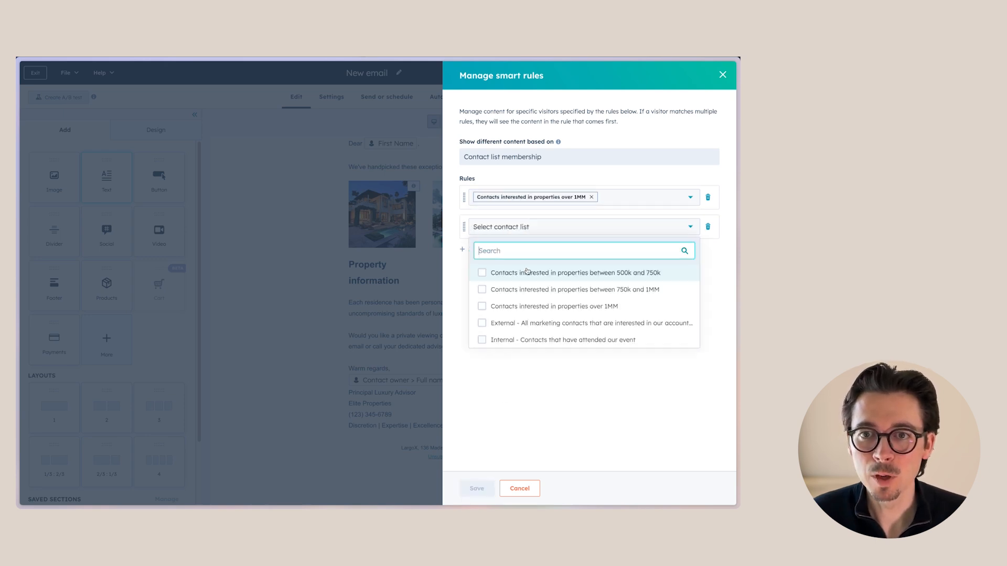
click(494, 288)
click(474, 250)
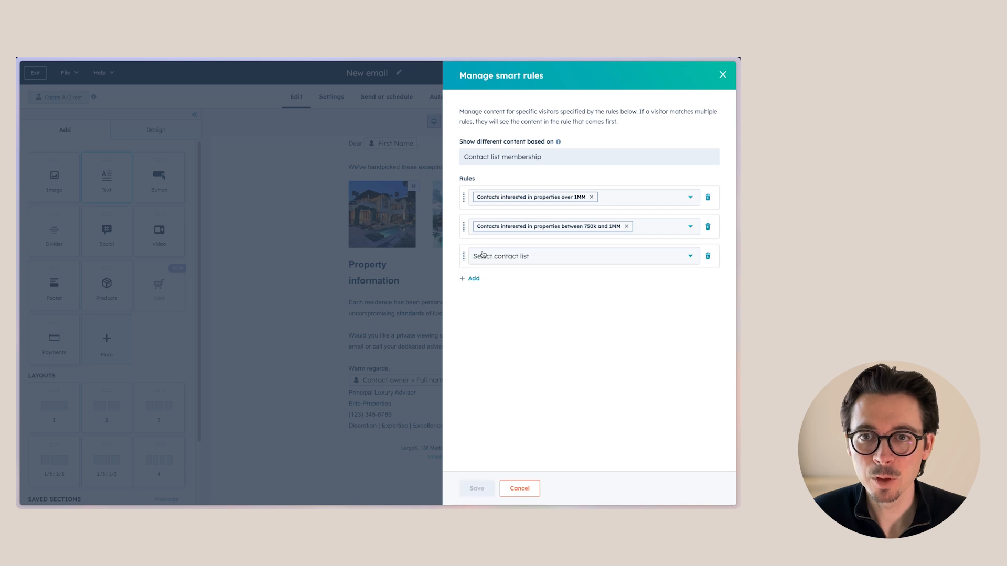
click(525, 257)
click(493, 304)
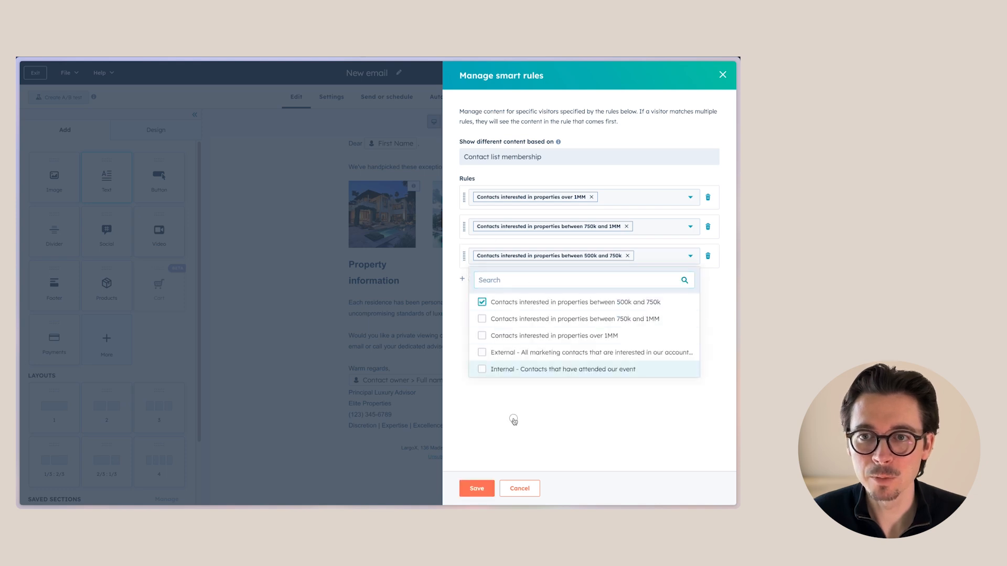
click(477, 488)
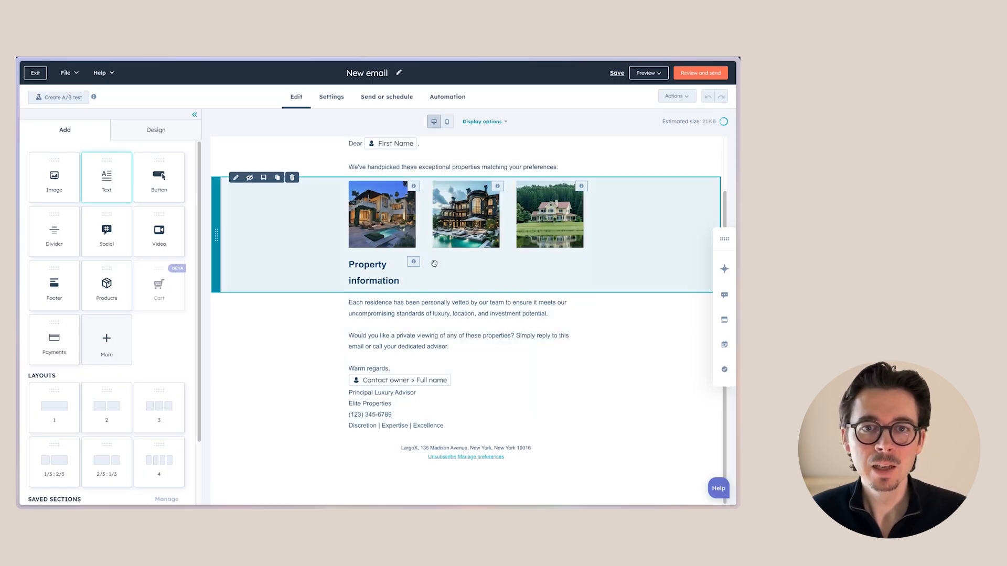
For the heading's over 1MM variation, append "over 1MM" to the heading text
click(369, 280)
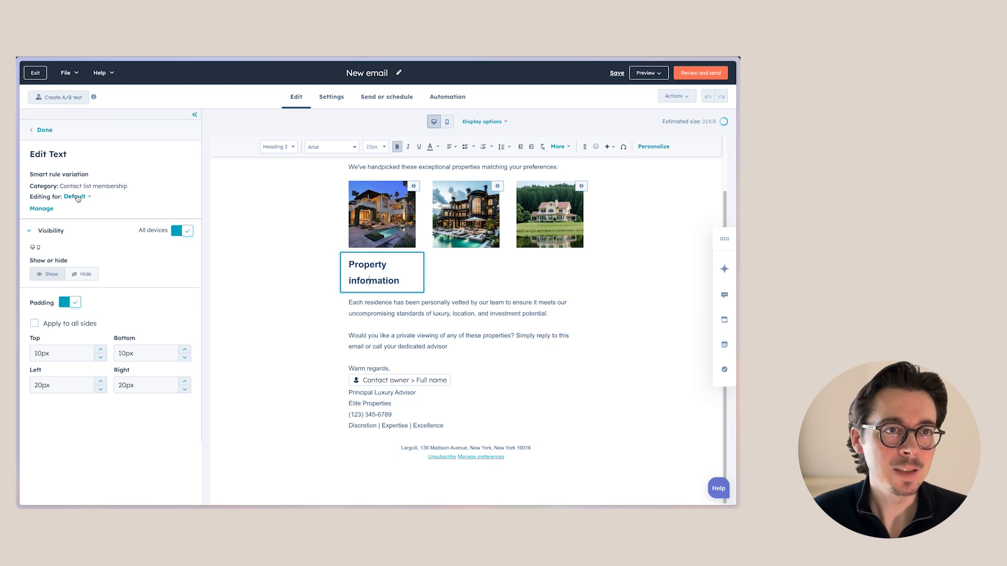
click(77, 198)
click(111, 234)
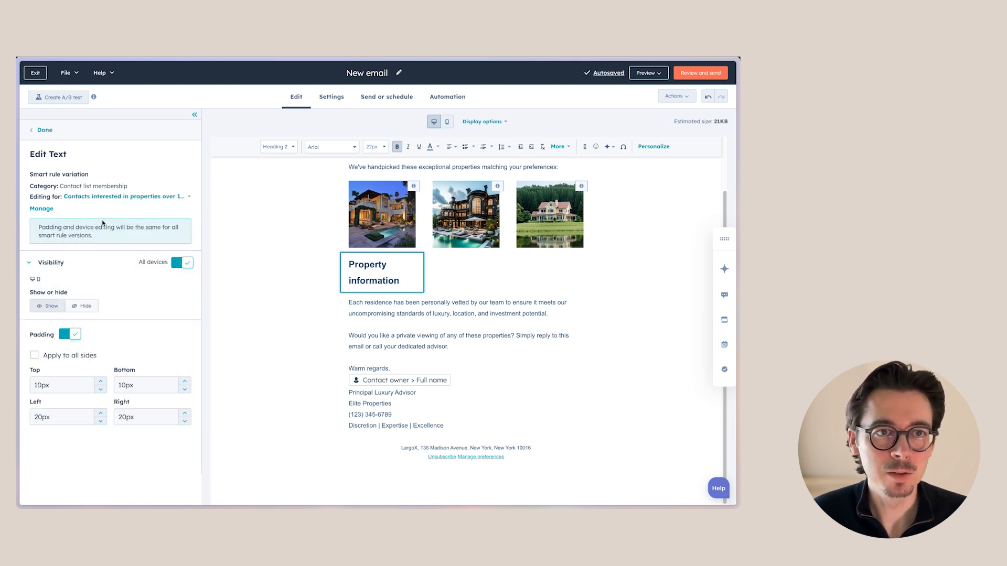
click(405, 280)
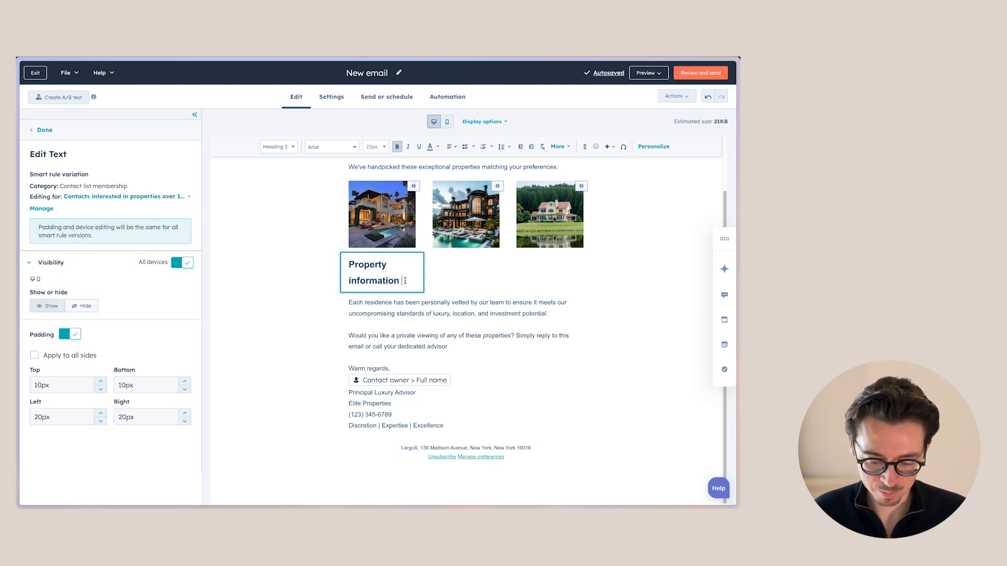
text(over 1MM)
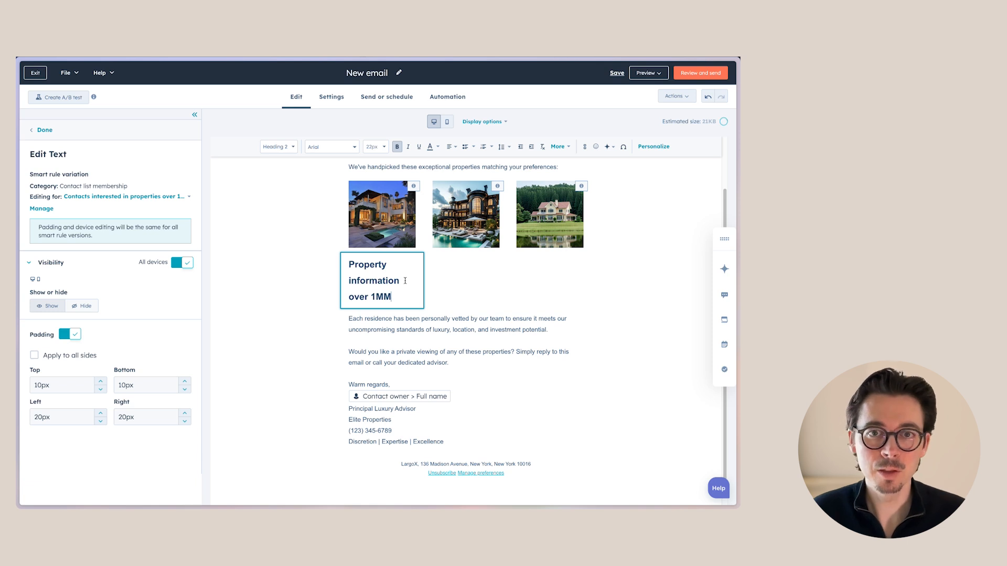
click(455, 278)
click(401, 281)
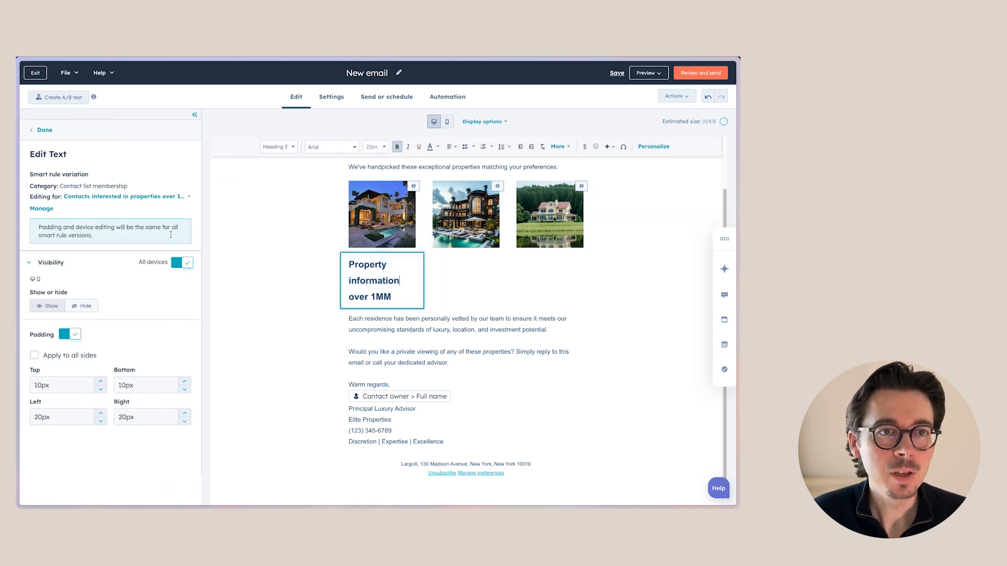
Compare the heading's default variation with another budget variation
click(117, 197)
click(108, 217)
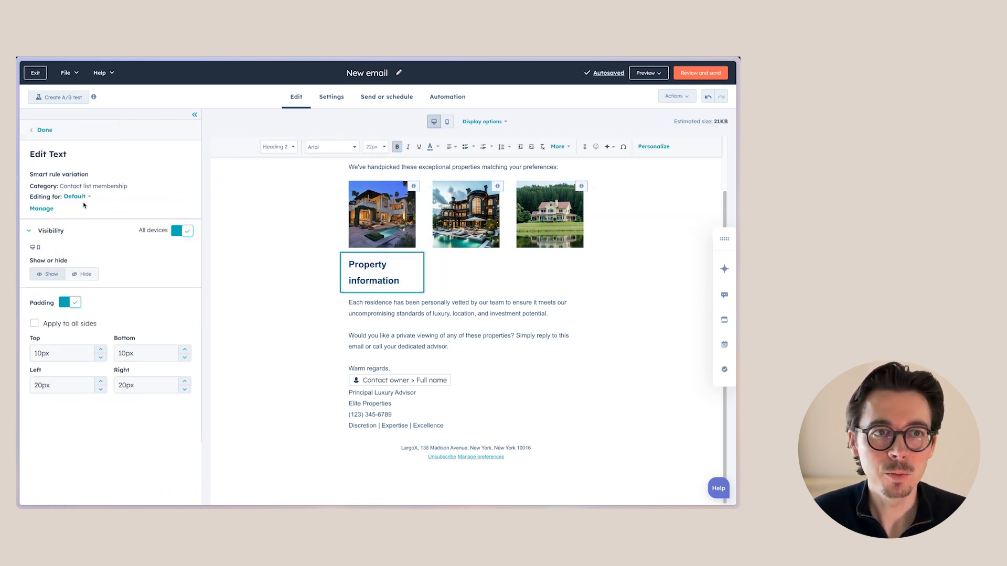
click(81, 198)
click(105, 235)
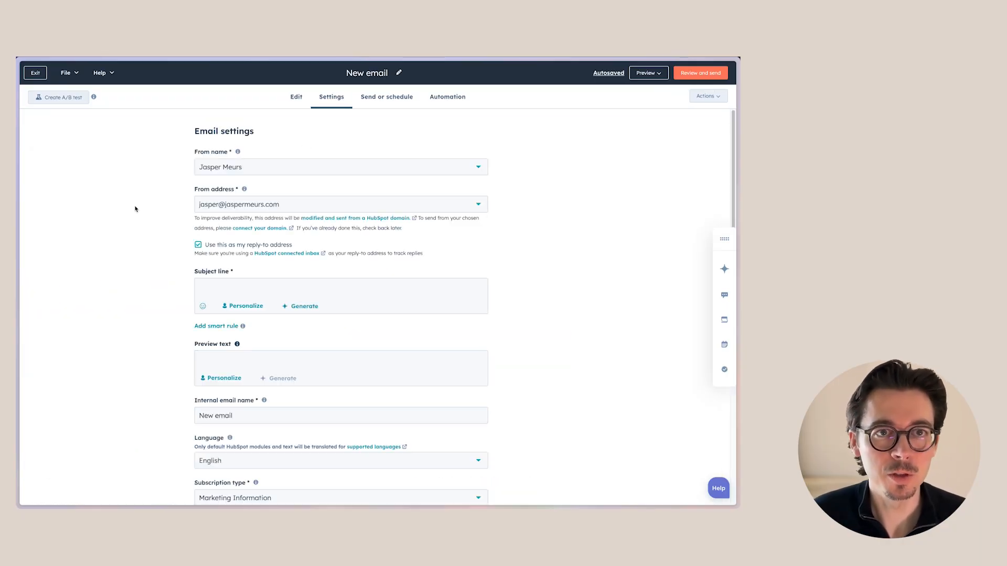
Set the sender name to the owner full name token and the sender address to the owner email token
click(241, 171)
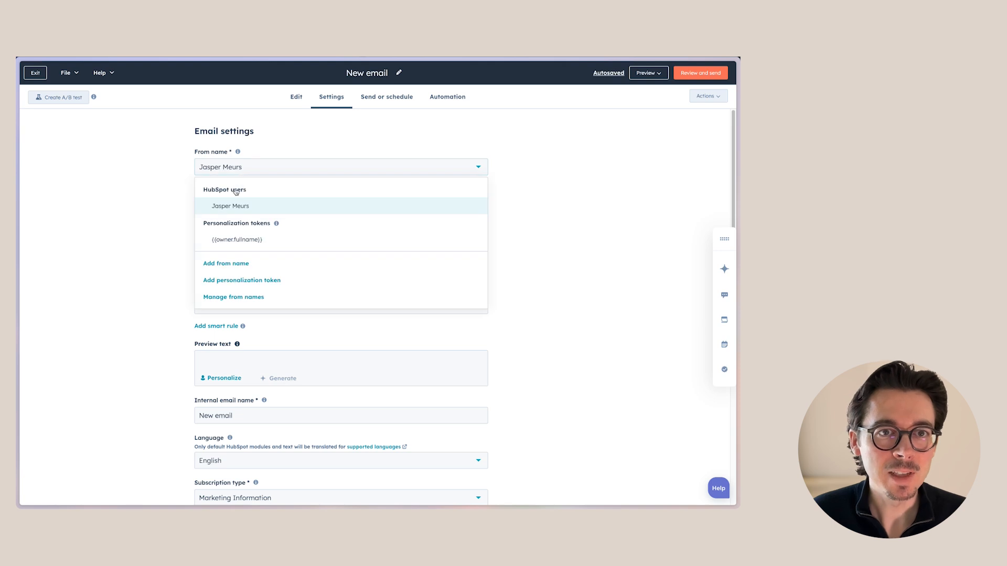
click(254, 242)
click(255, 207)
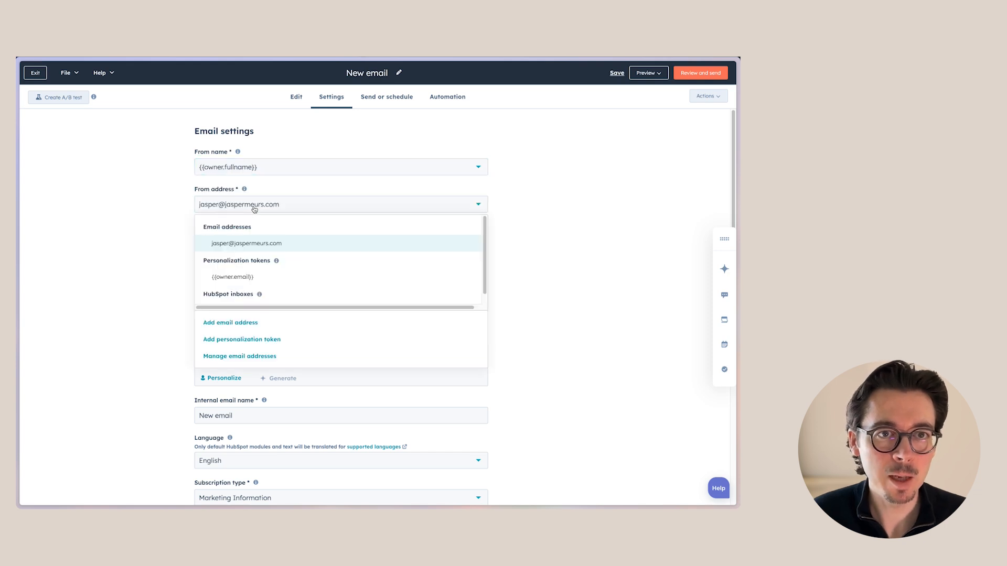
click(251, 272)
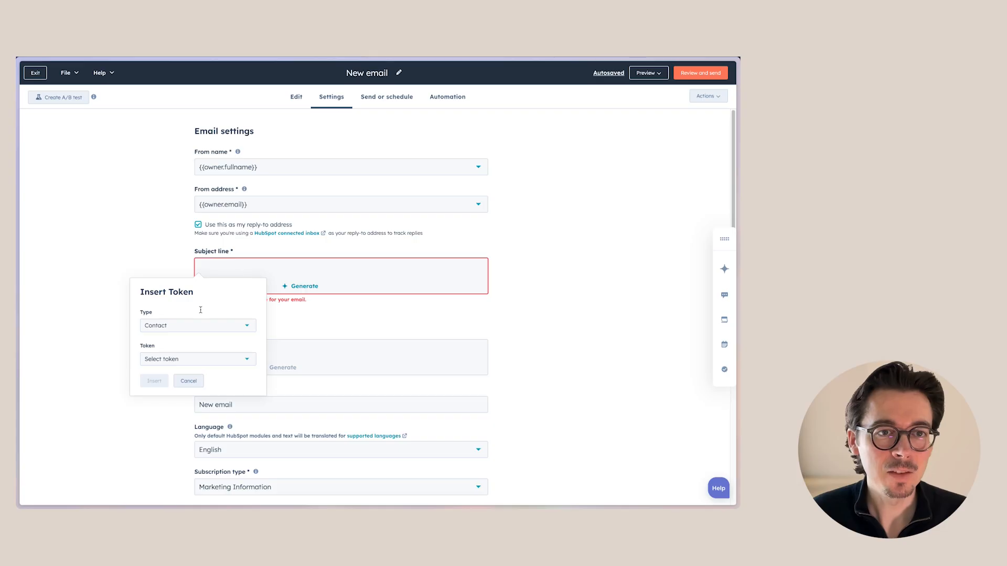
Write the subject line as the contact's First Name token, fallback "Customer", followed by ", we have some new properties for you"
click(189, 360)
text(firs)
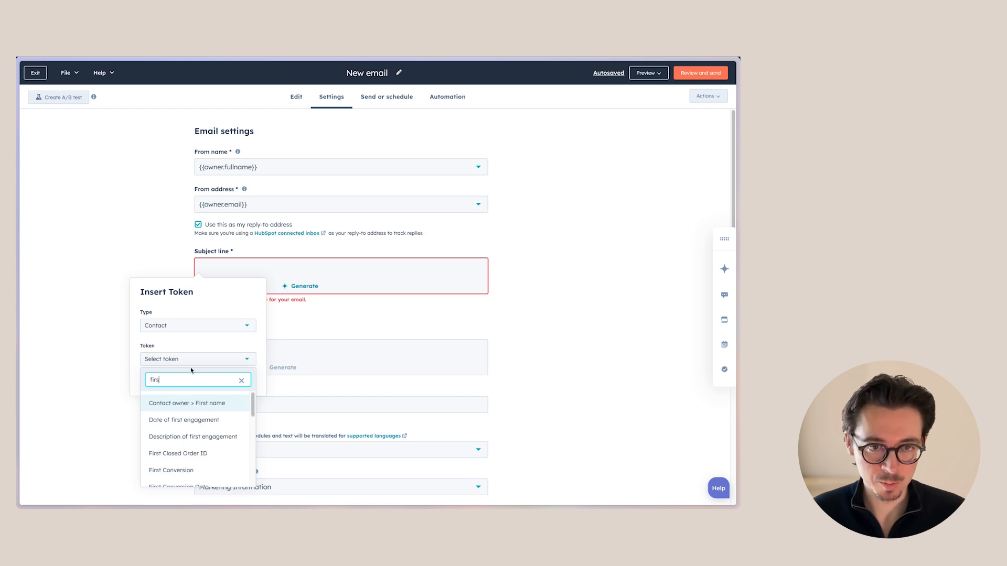
text(t nam)
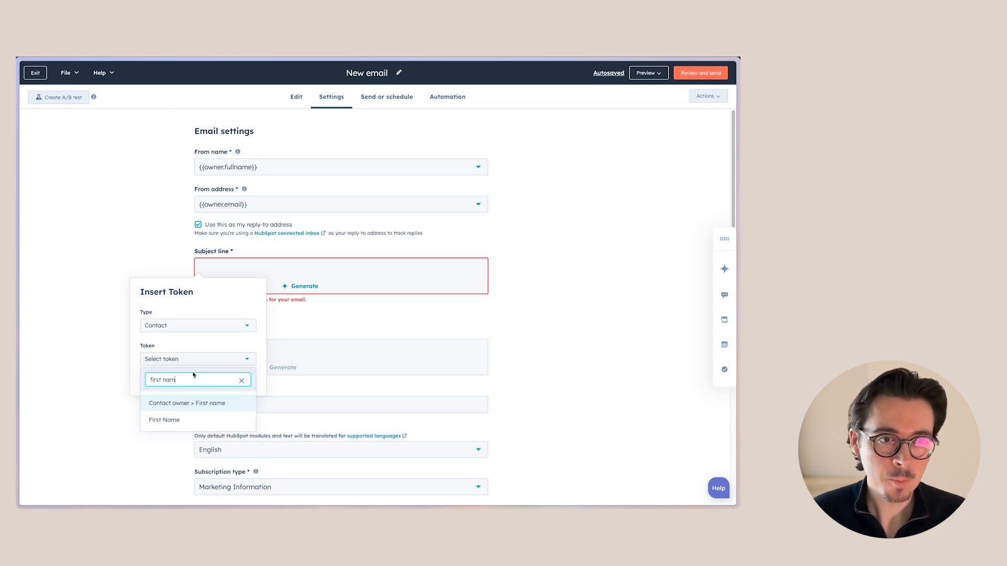
click(215, 422)
click(192, 392)
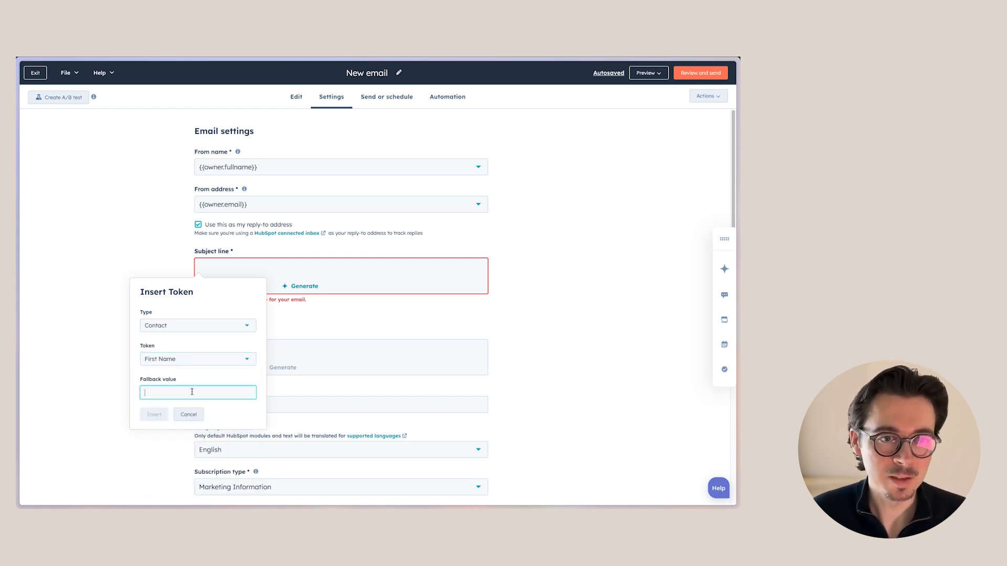
text(Customer)
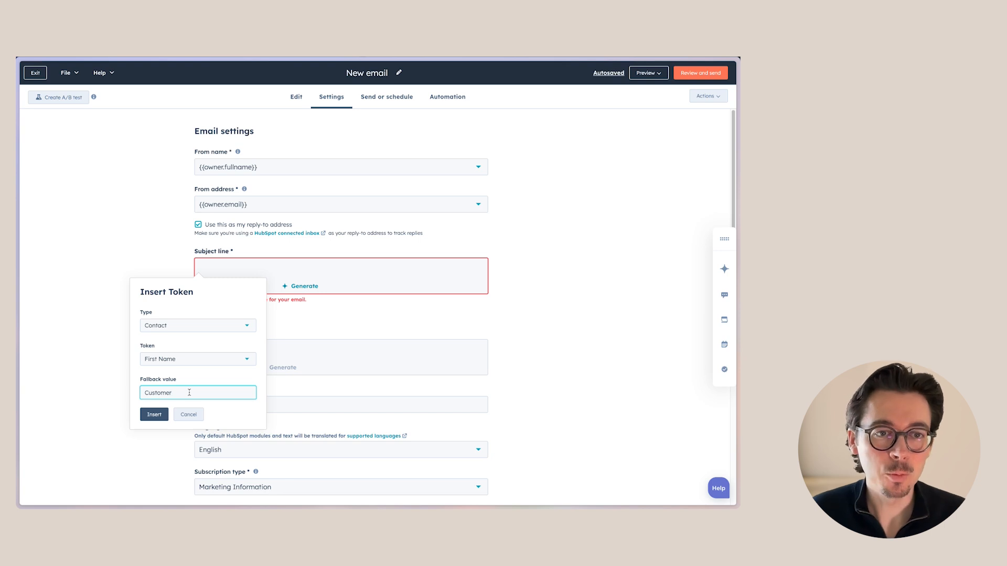
click(163, 419)
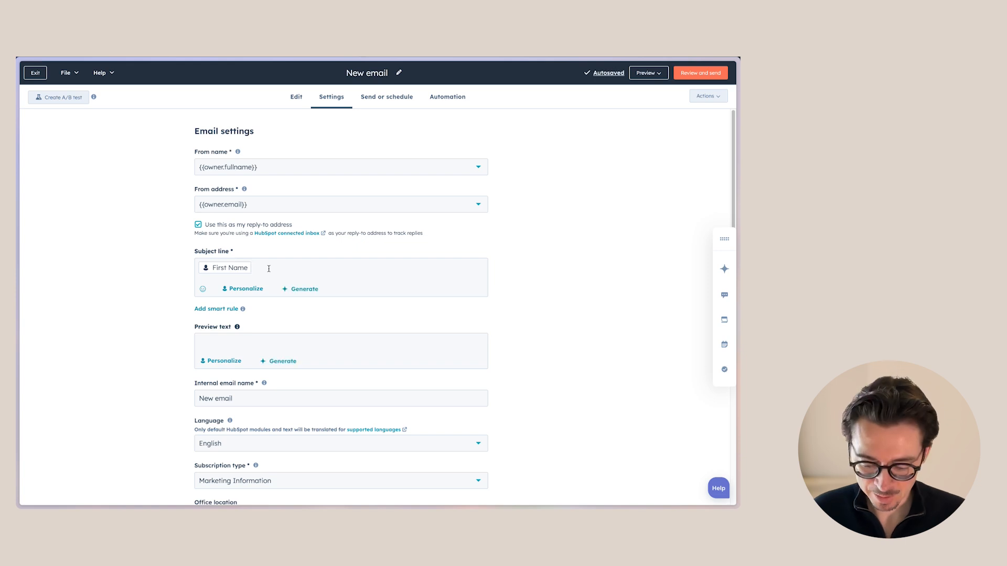
text(, we have soke)
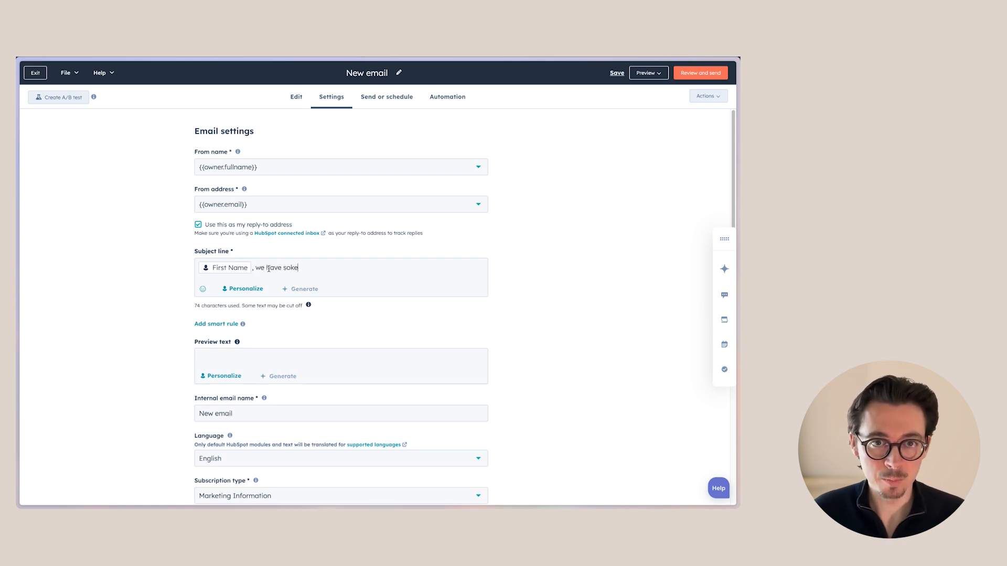
key(BackSpace)
key(BackSpace)
text(me new properties for you)
Assign the email to the Test marketing campaign and open the send or schedule settings
scroll(170, 339, down, 2)
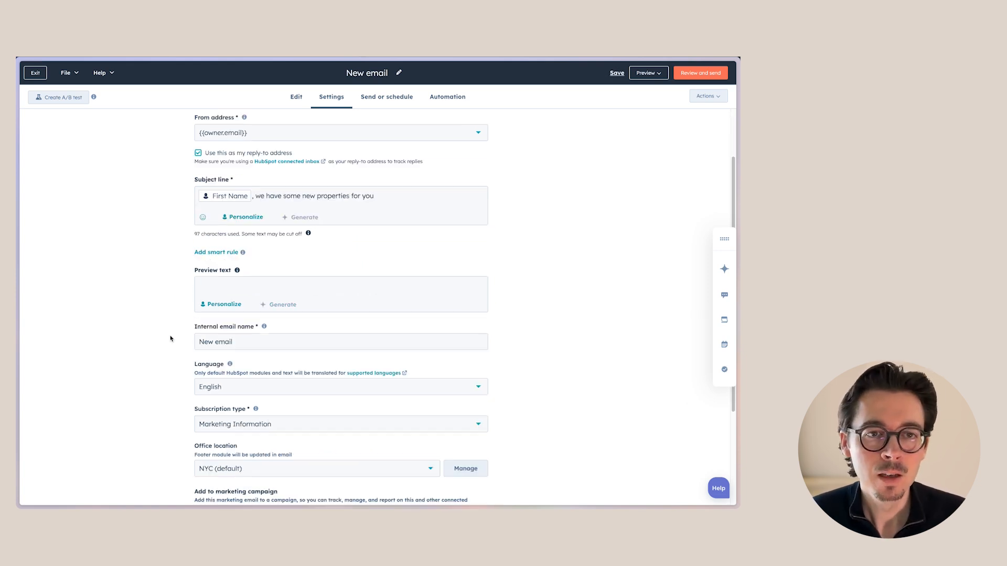
scroll(169, 339, down, 4)
click(239, 383)
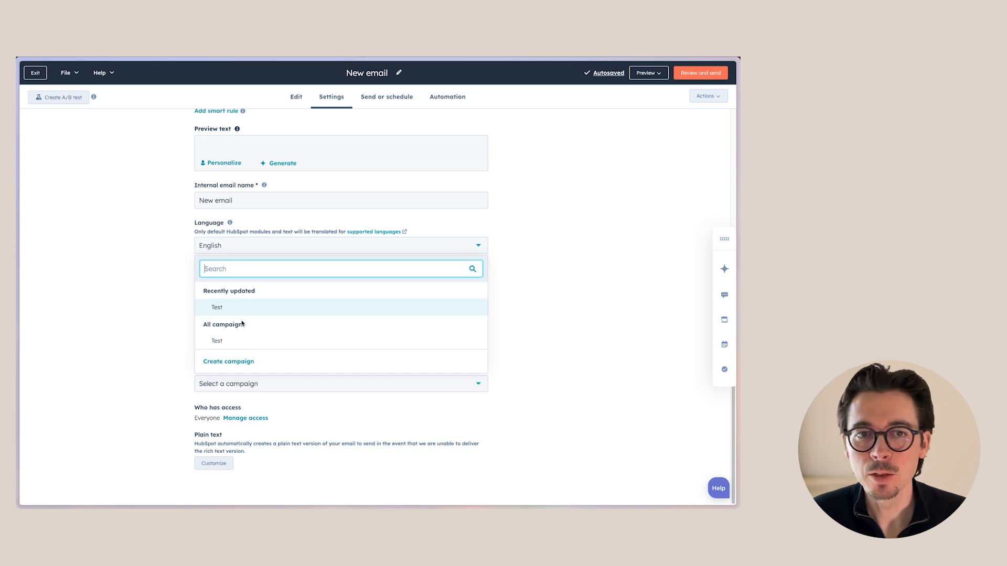
click(179, 340)
scroll(306, 332, up, 6)
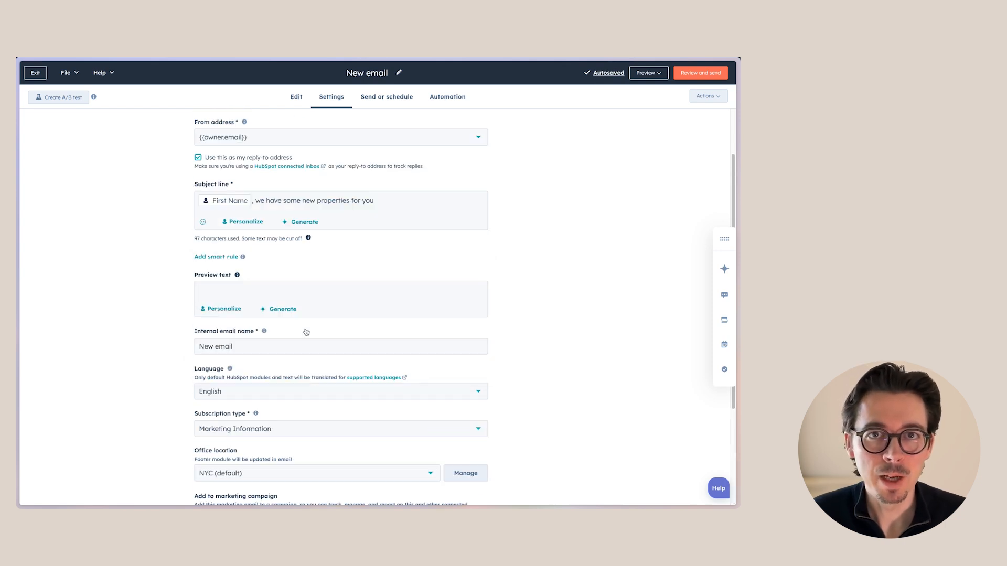
click(400, 97)
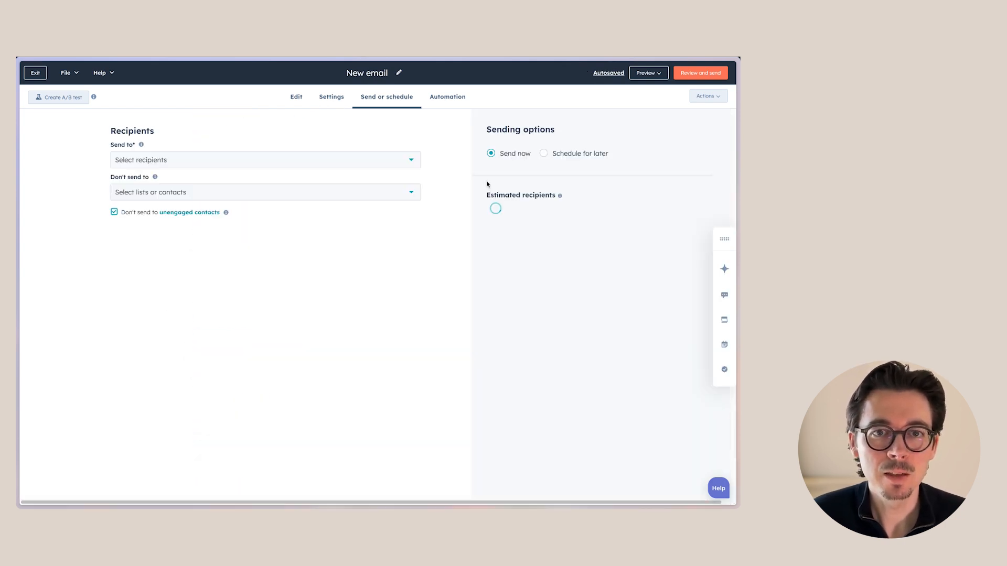
Add the three budget contact lists (500k–750k, 750k–1MM, over 1MM) as the email's recipients
click(233, 163)
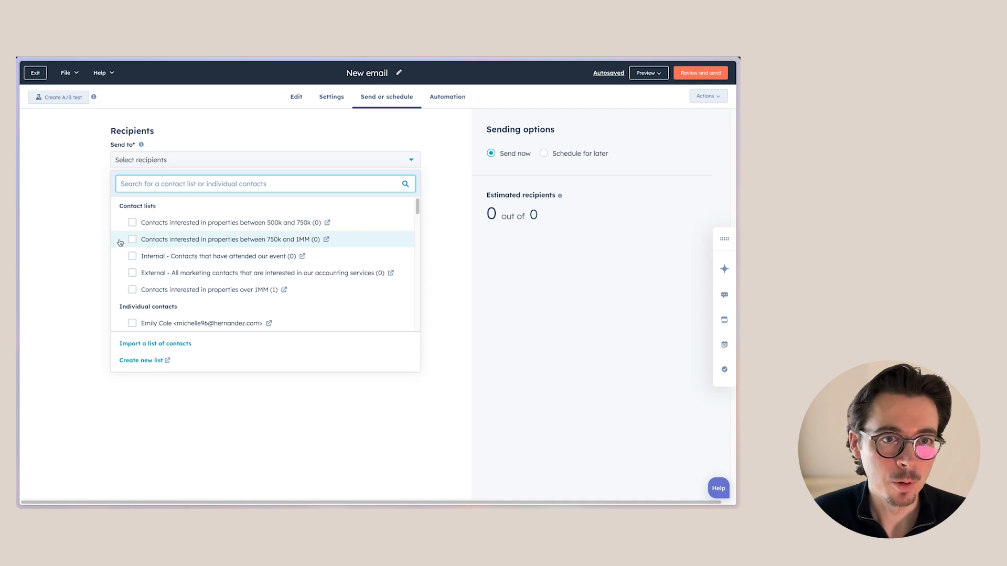
scroll(197, 278, down, 1)
scroll(194, 276, up, 1)
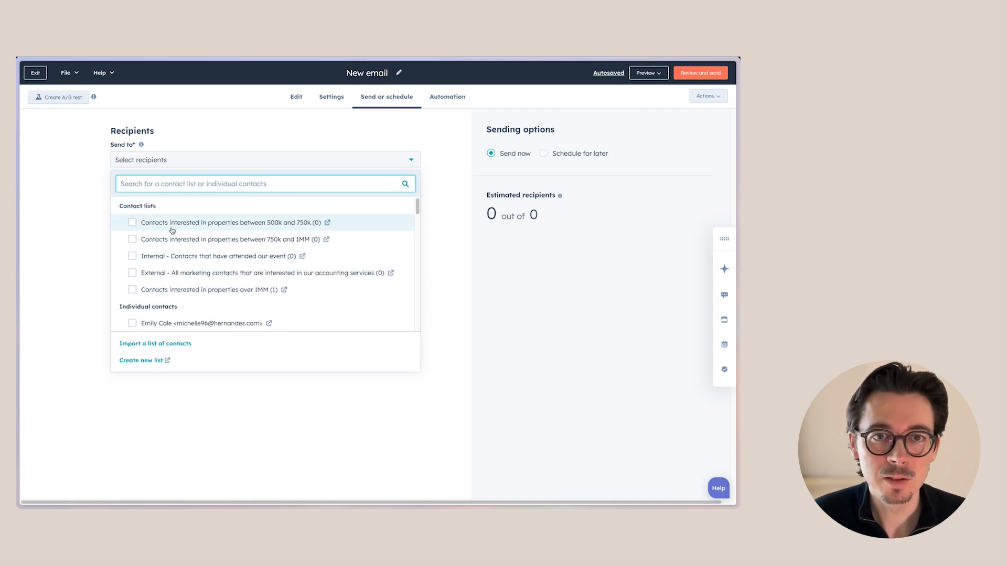
click(131, 225)
click(132, 239)
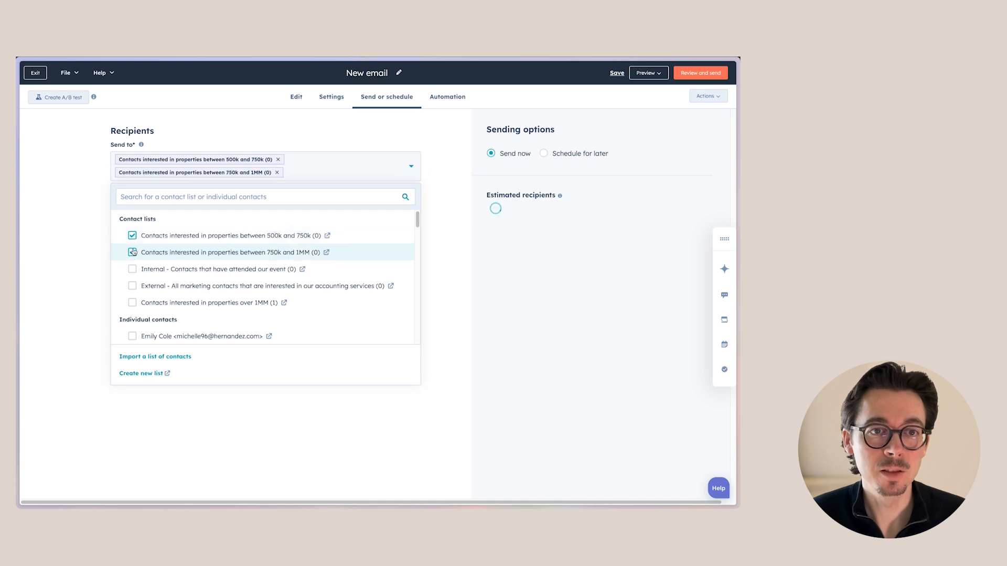
click(131, 304)
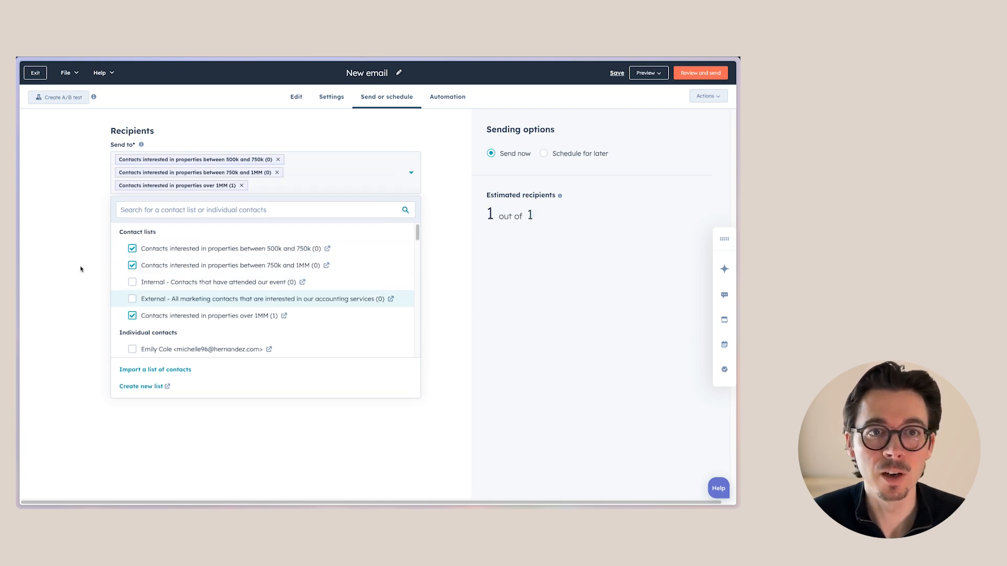
click(81, 269)
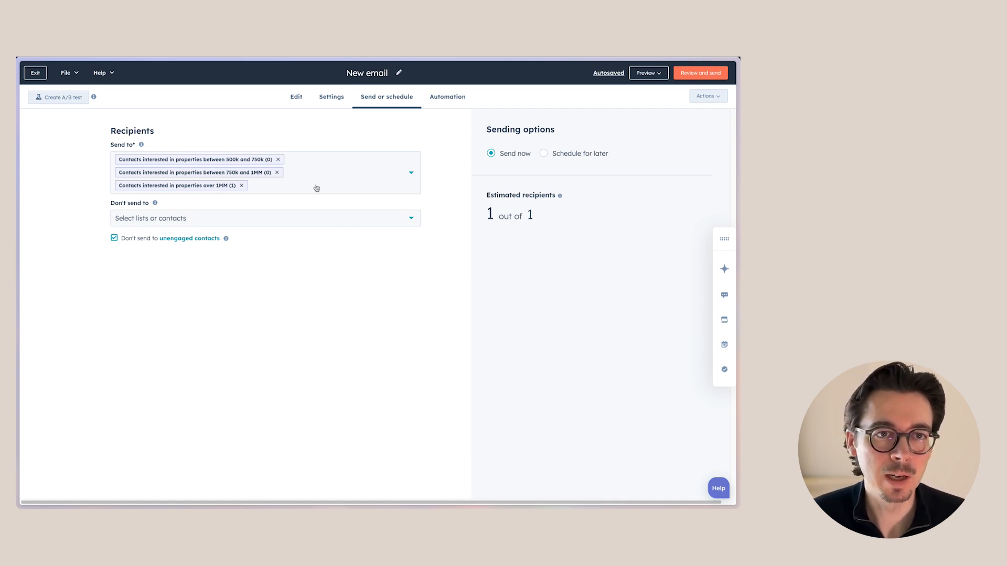
Switch the sending option to Schedule for later and back to Send now
click(543, 154)
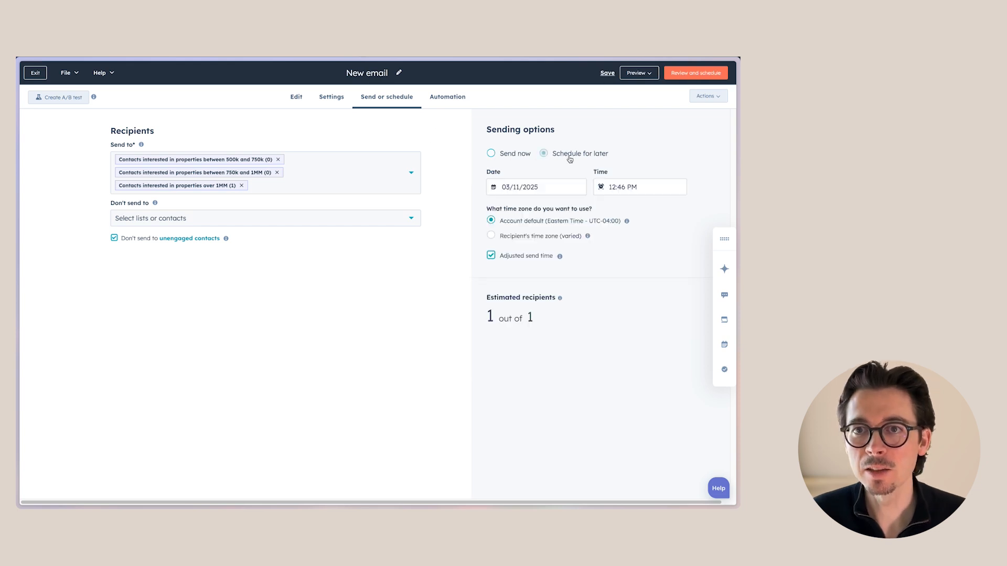
click(516, 152)
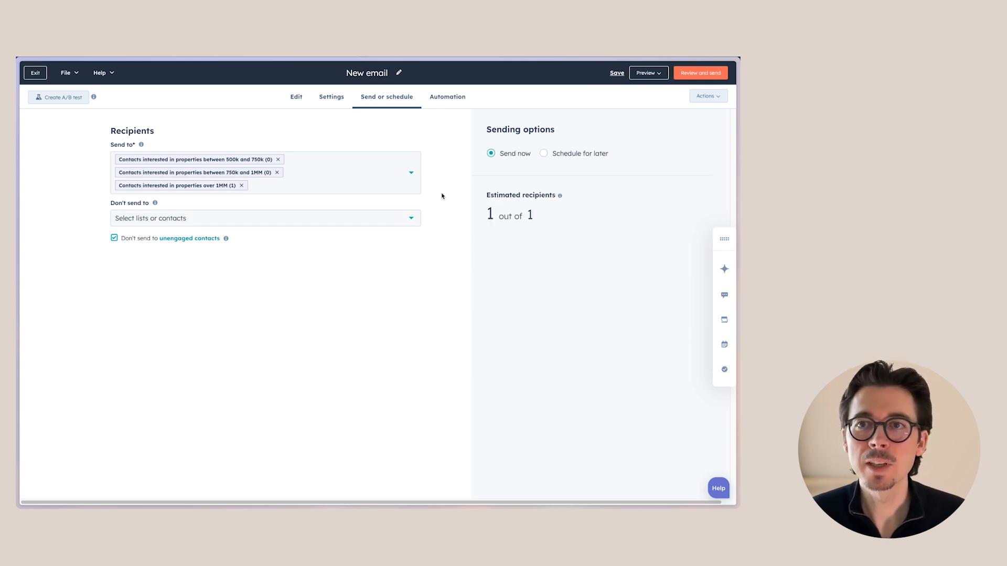